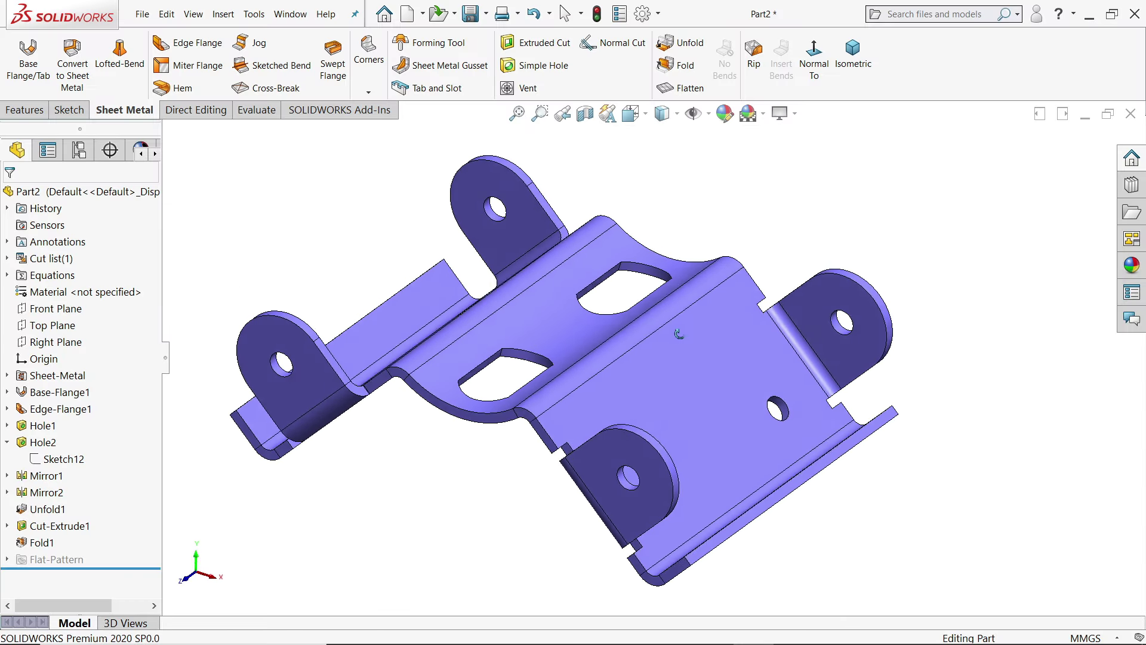
Inspect the reference bracket: preview its flat pattern and zoom into the V-profile and slotted top view
middle_click_drag(725, 243, 674, 337)
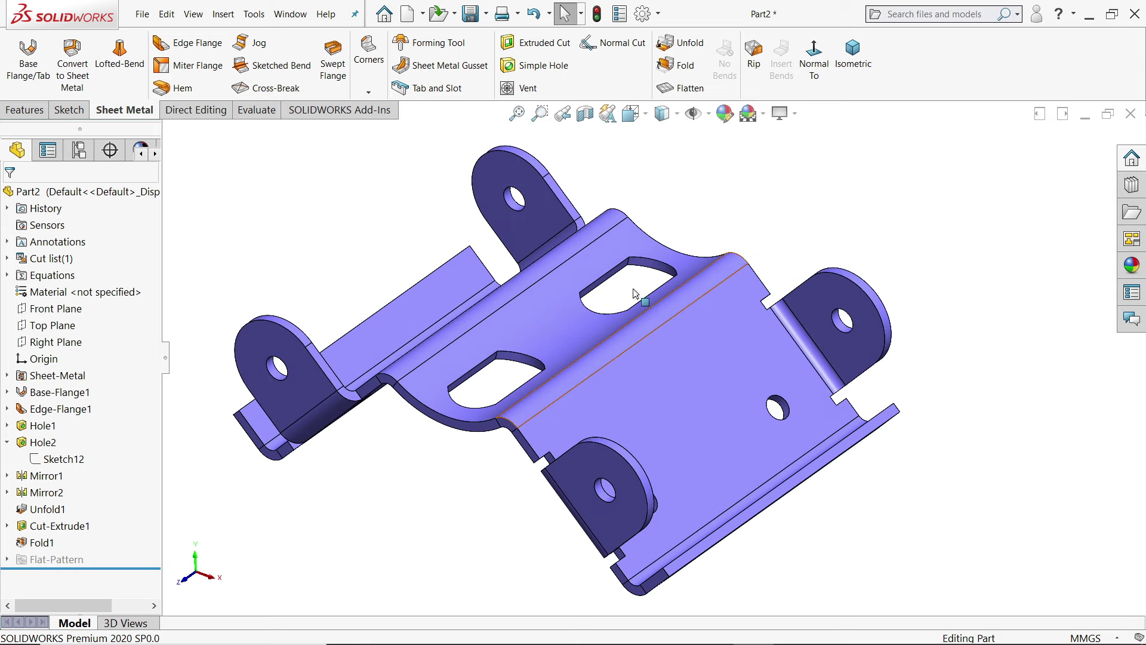
left_click(678, 90)
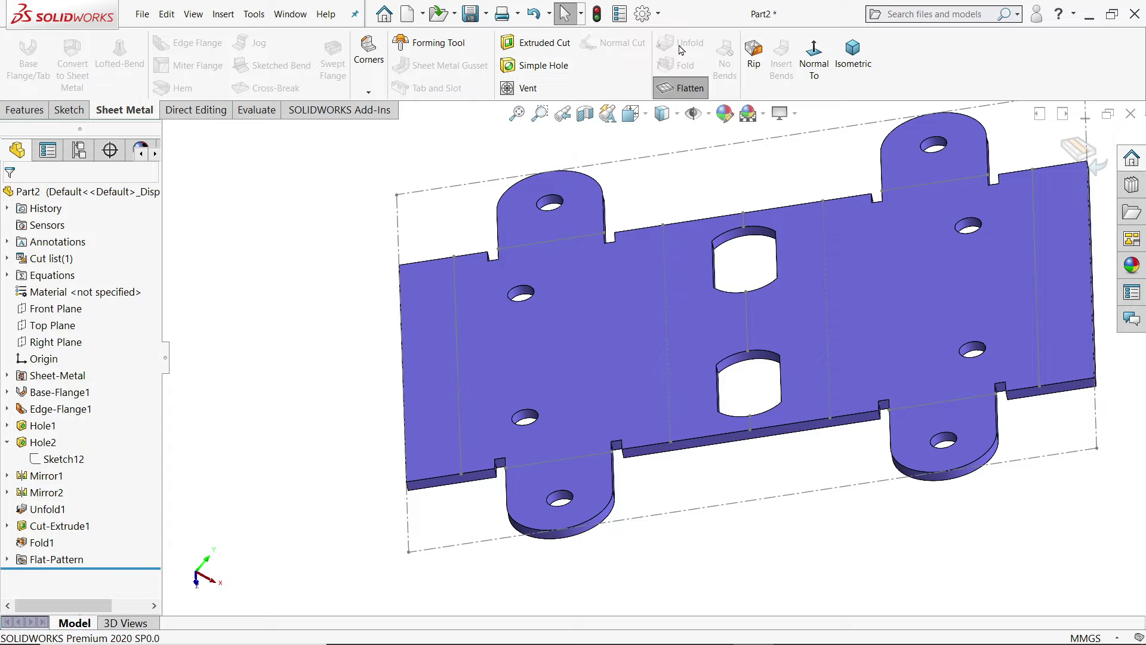
left_click(1081, 154)
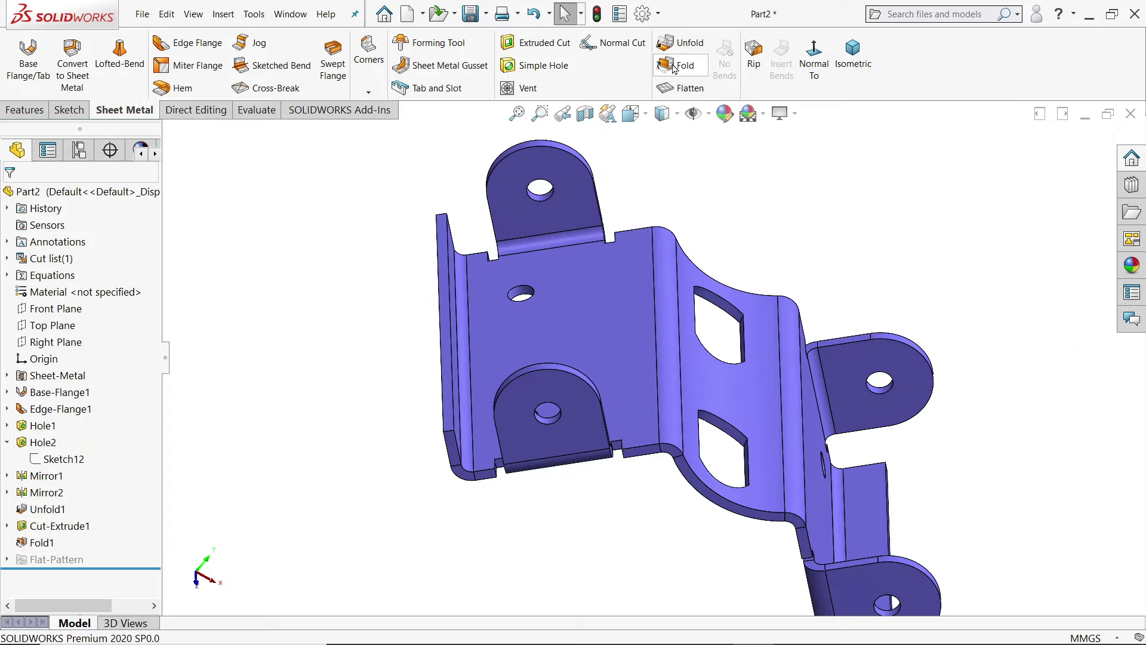
middle_click_drag(613, 243, 537, 394)
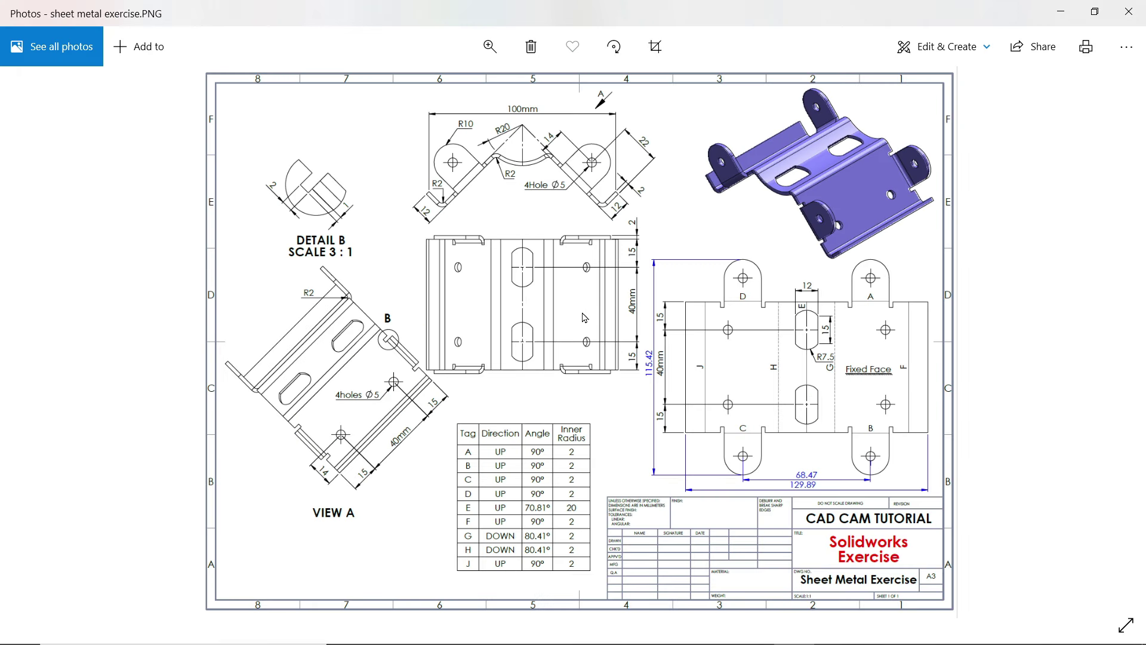
scroll(556, 206, "up", 3)
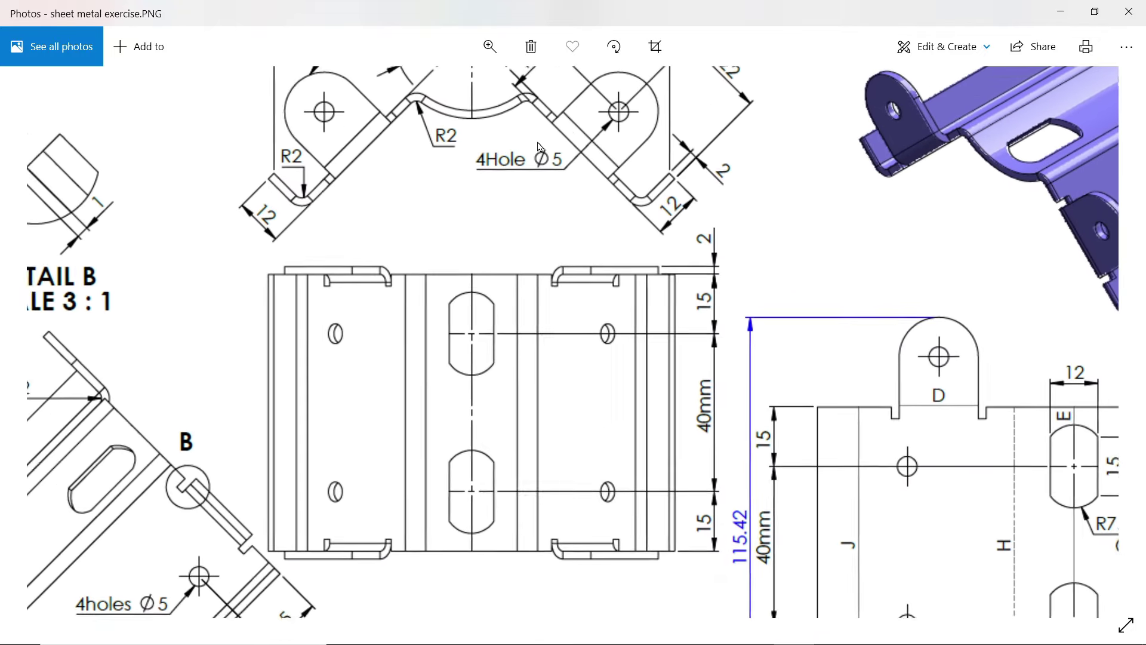
left_click_drag(528, 215, 530, 320)
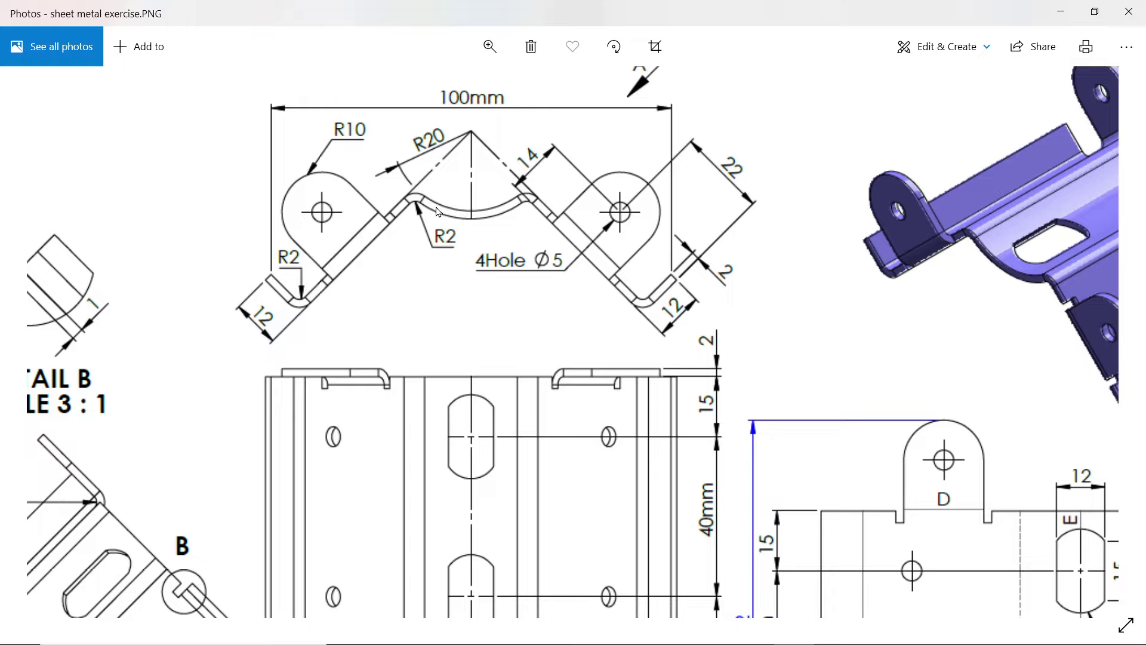
scroll(411, 194, "up", 2)
left_click_drag(462, 218, 467, 295)
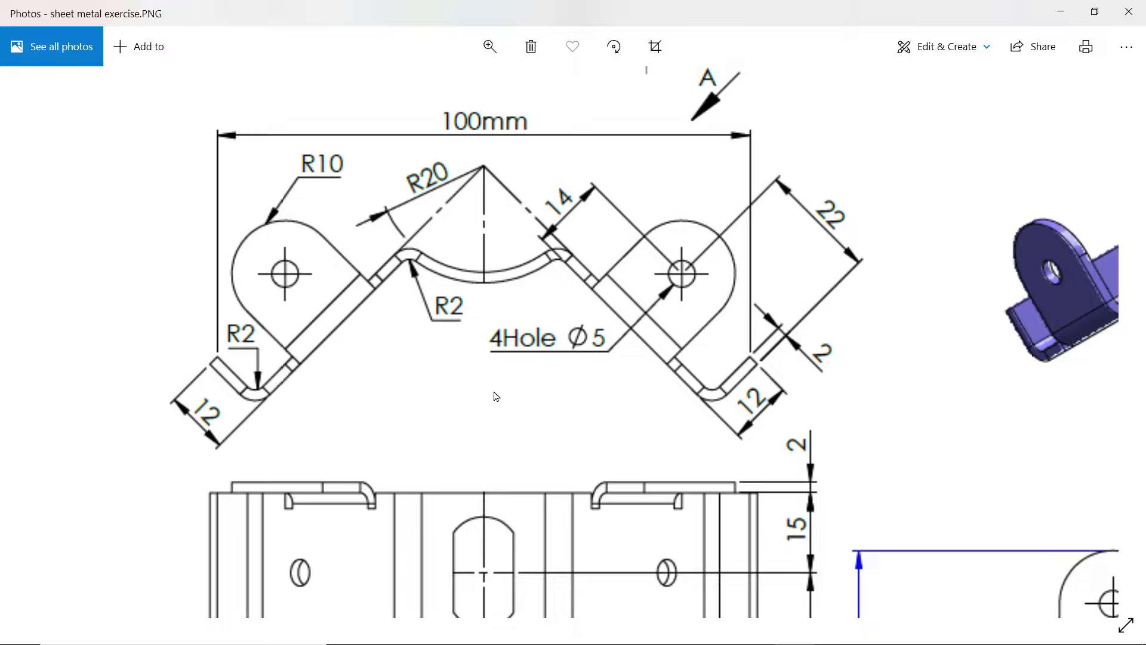
left_click_drag(515, 437, 505, 160)
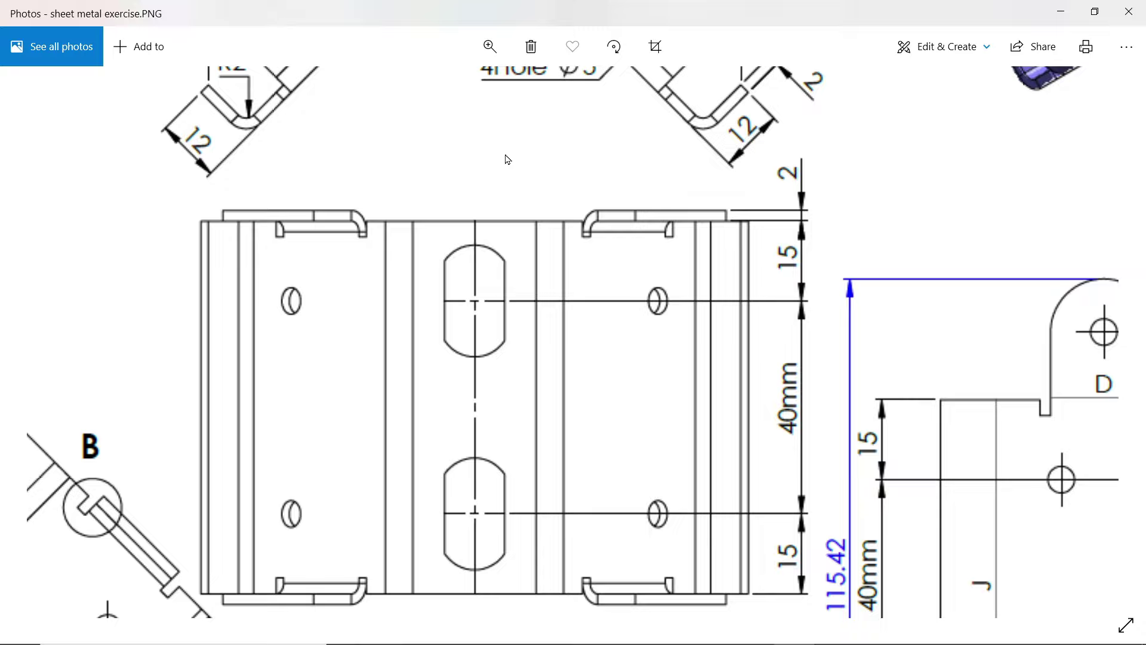
left_click_drag(565, 373, 546, 321)
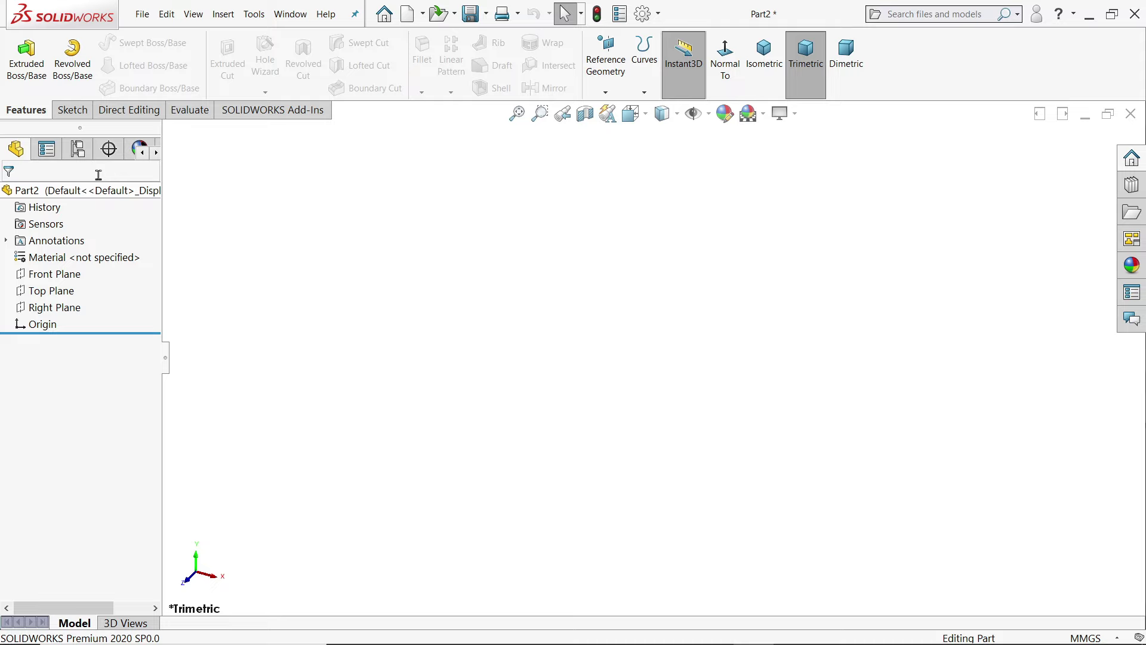
Enable the Sheet Metal tab and begin a Base Flange/Tab sketch on the Front Plane
right_click(131, 110)
mouse_move(161, 149)
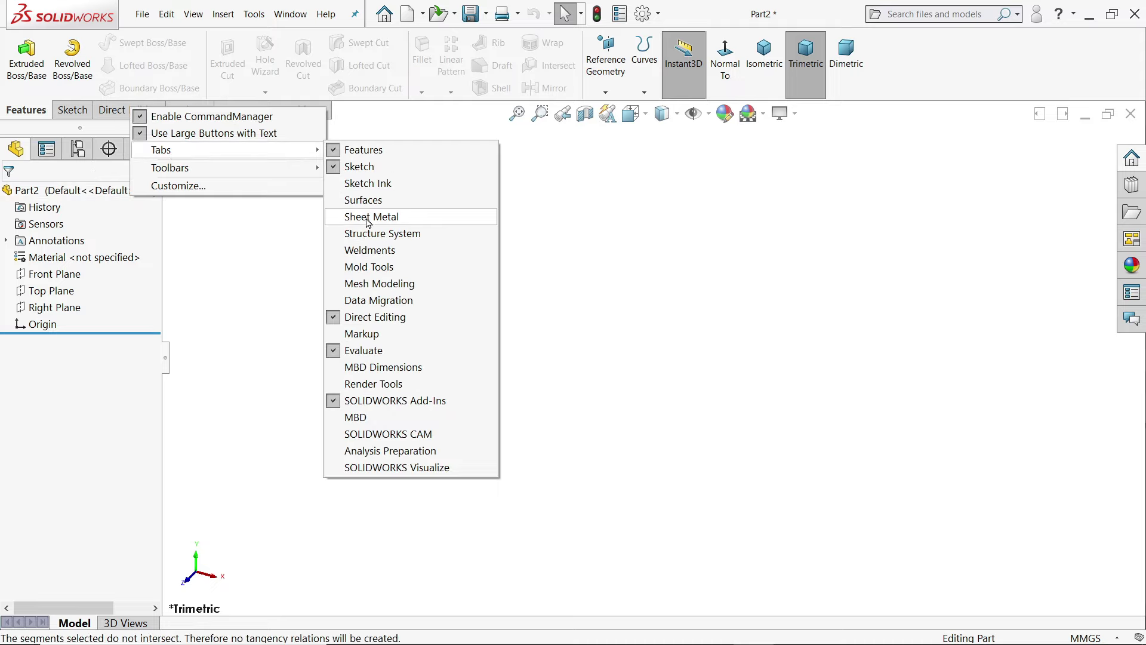
left_click(369, 217)
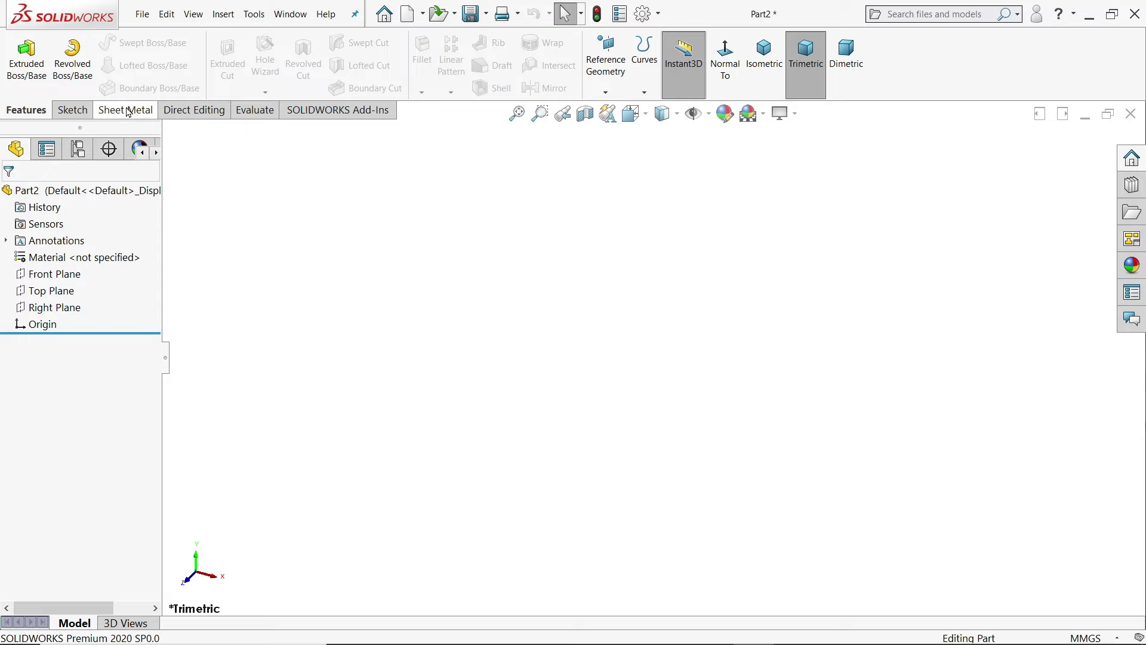
left_click(125, 110)
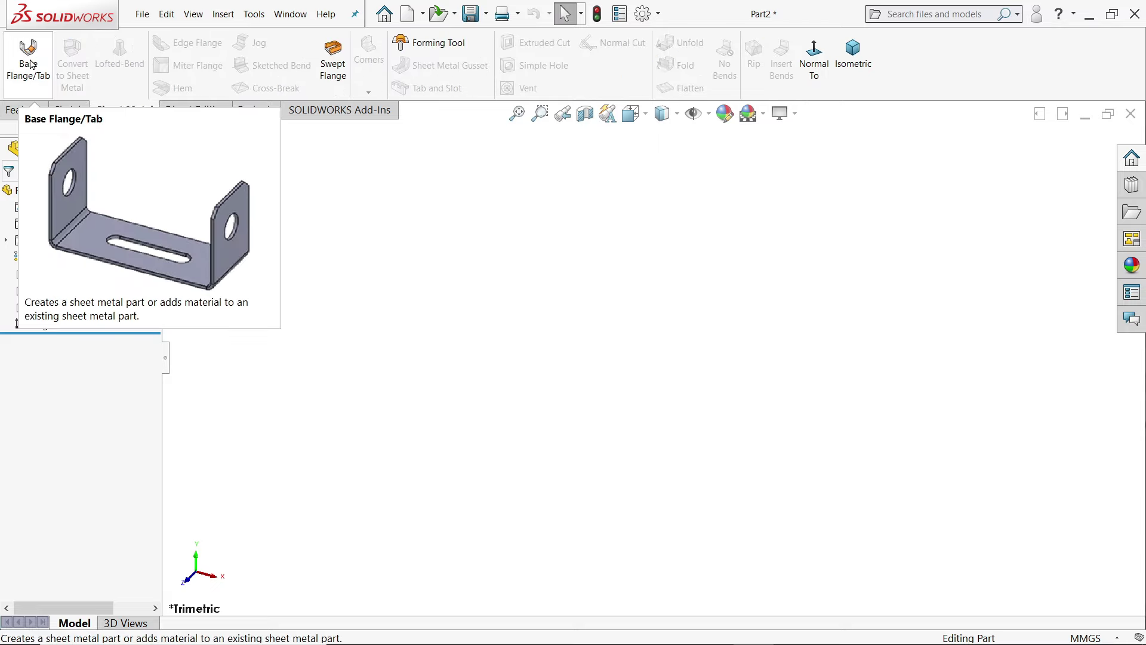
left_click(32, 65)
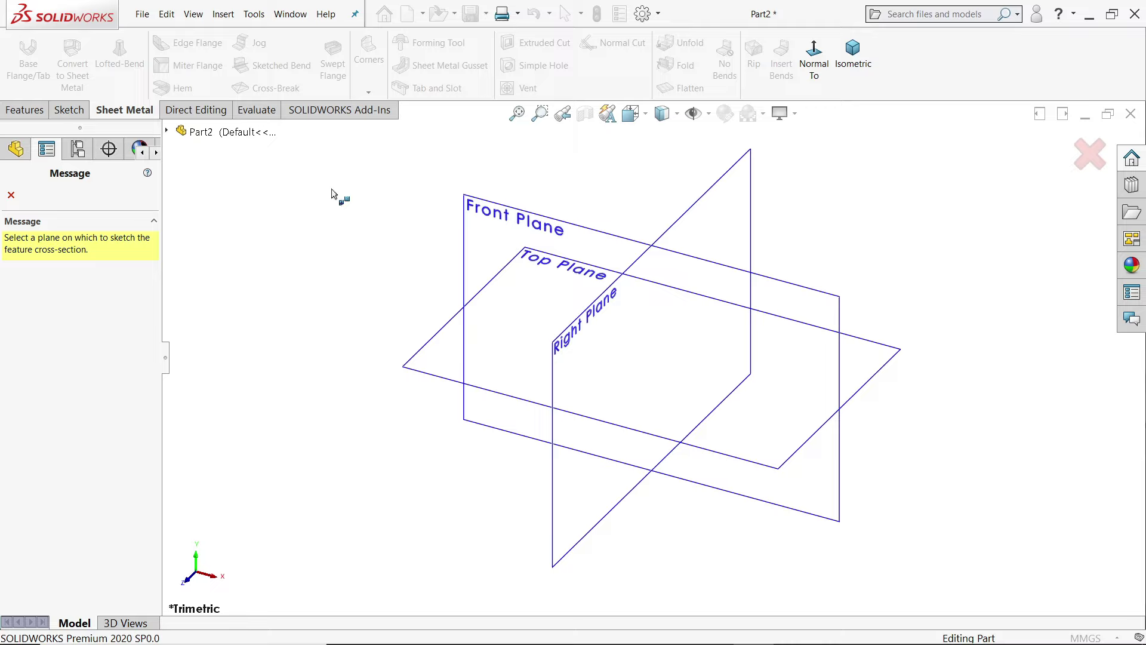
left_click(486, 216)
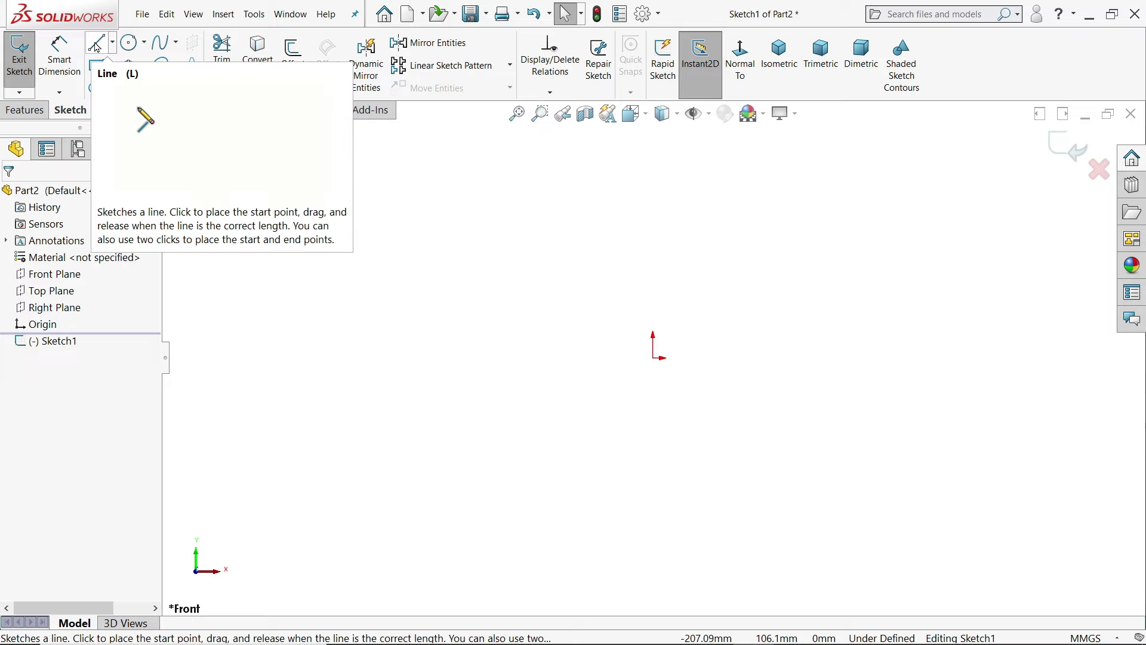
Draw four connected lines through the origin forming the zigzag profile
left_click(95, 45)
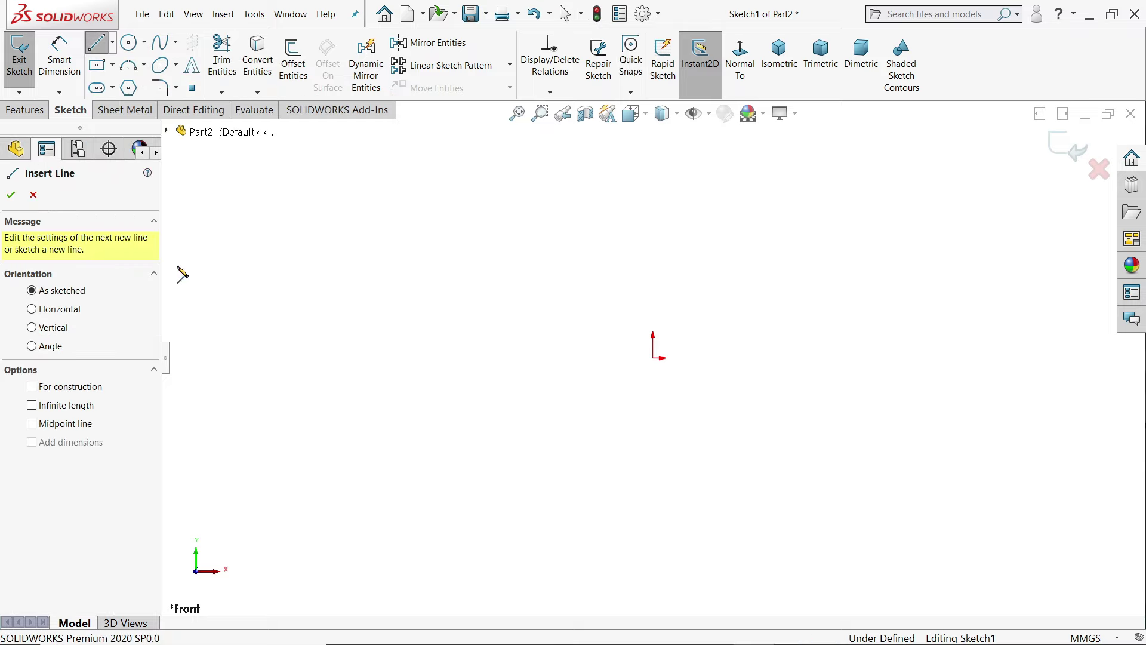
left_click(421, 436)
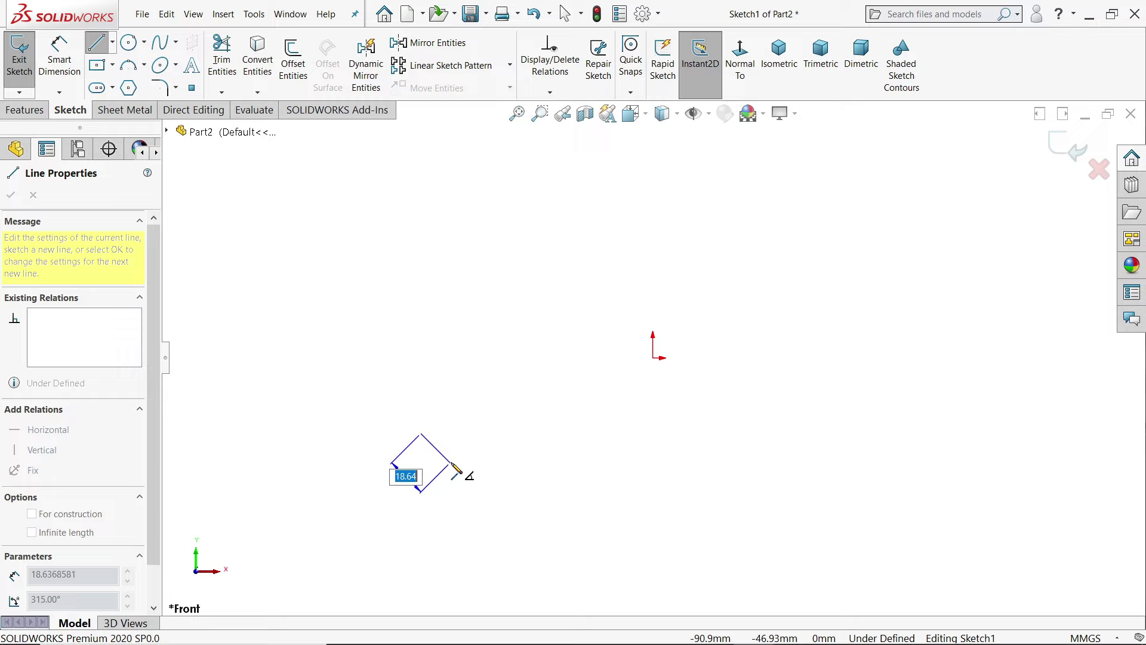
left_click(466, 457)
left_click(652, 359)
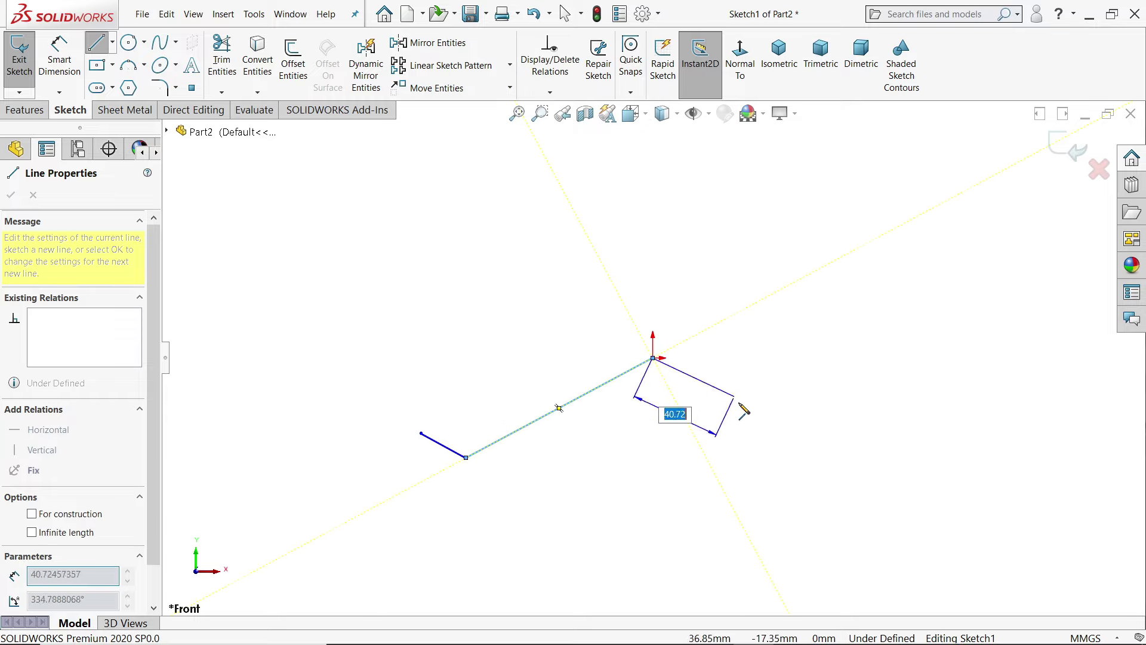
left_click(792, 477)
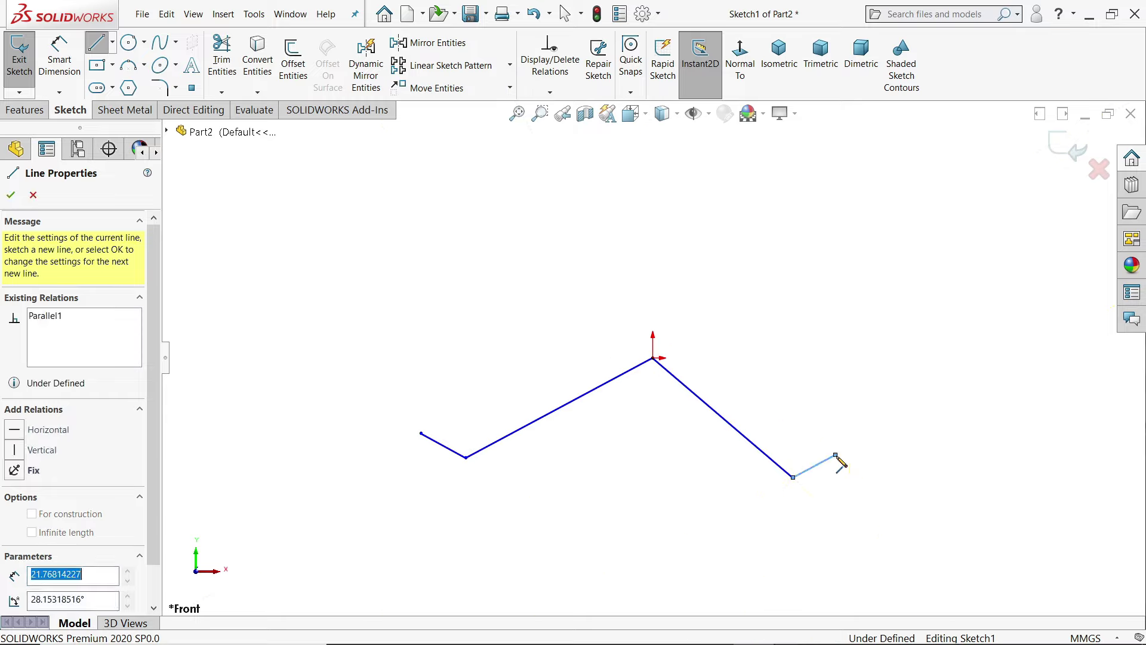
right_click(839, 461)
left_click(870, 422)
scroll(833, 448, "down", 3)
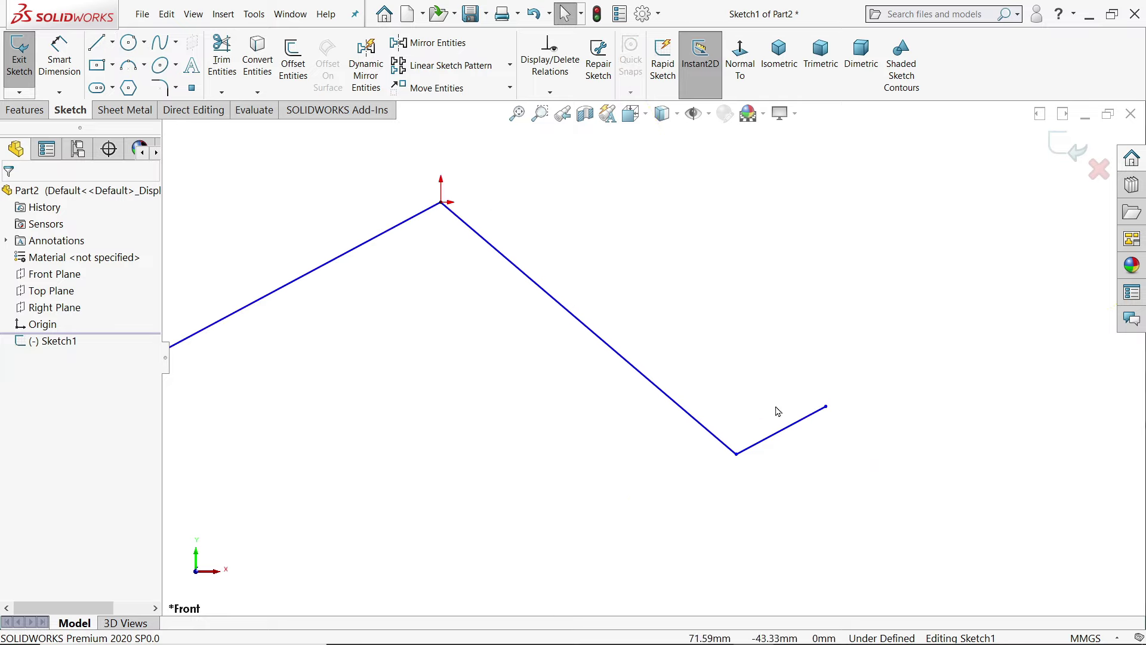
Make the right, left and middle line pairs perpendicular, then adjust a corner point
left_click_drag(776, 412, 686, 488)
left_click(774, 438)
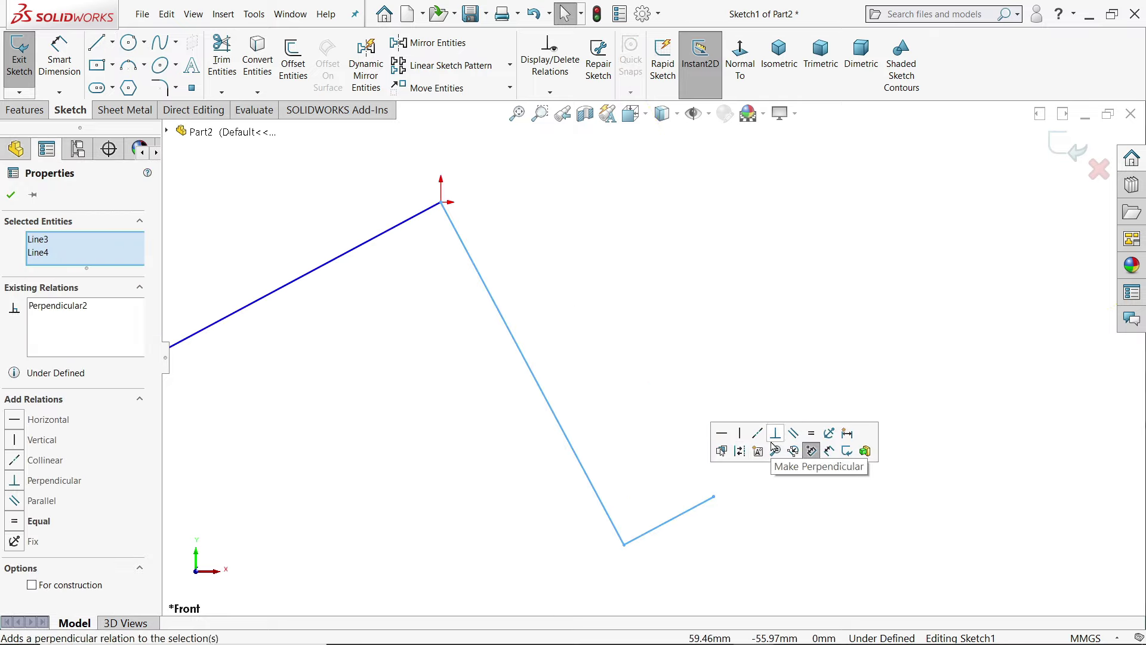
scroll(628, 402, "up", 3)
left_click(493, 388)
left_click_drag(387, 347, 340, 408)
left_click(425, 359)
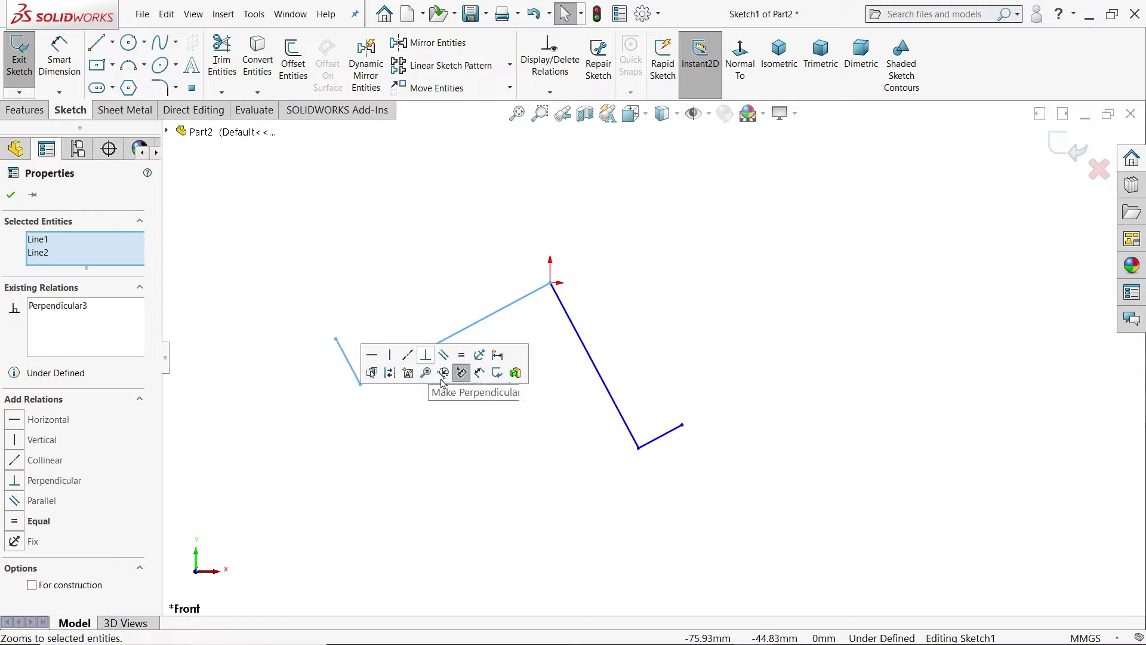
left_click(501, 420)
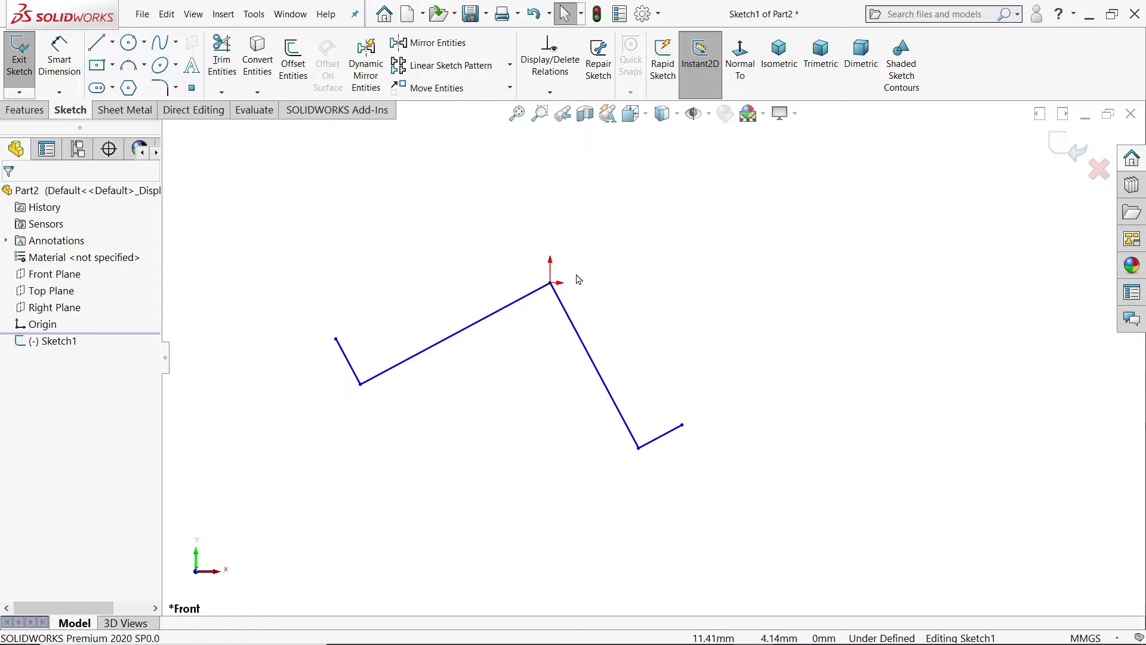
left_click_drag(581, 254, 506, 310)
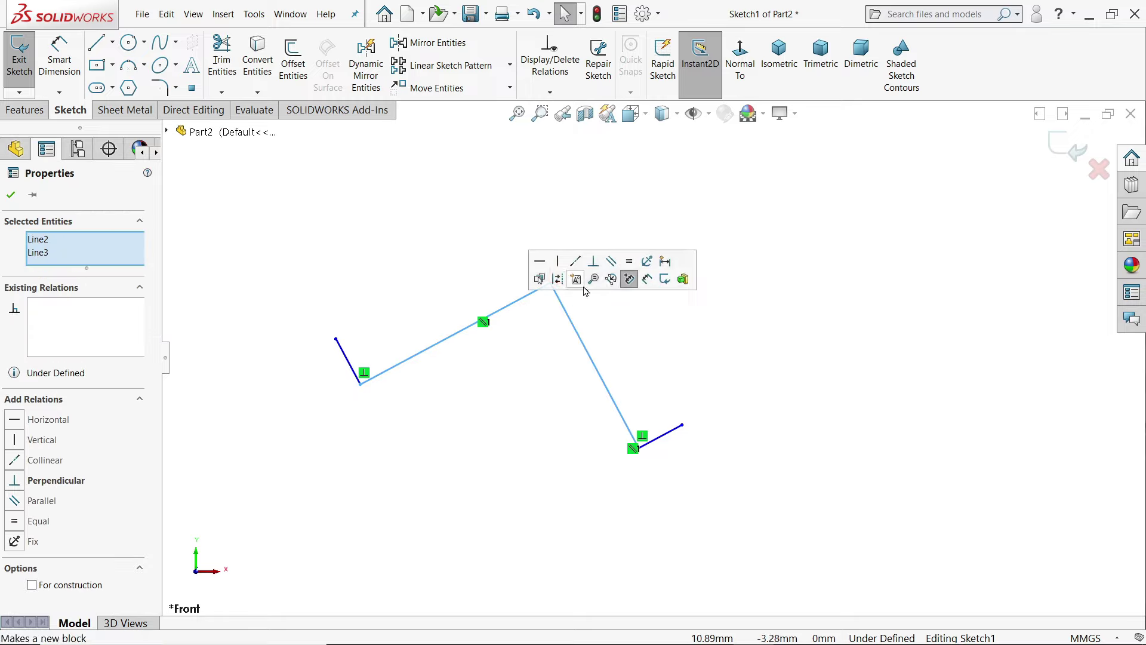
left_click(594, 266)
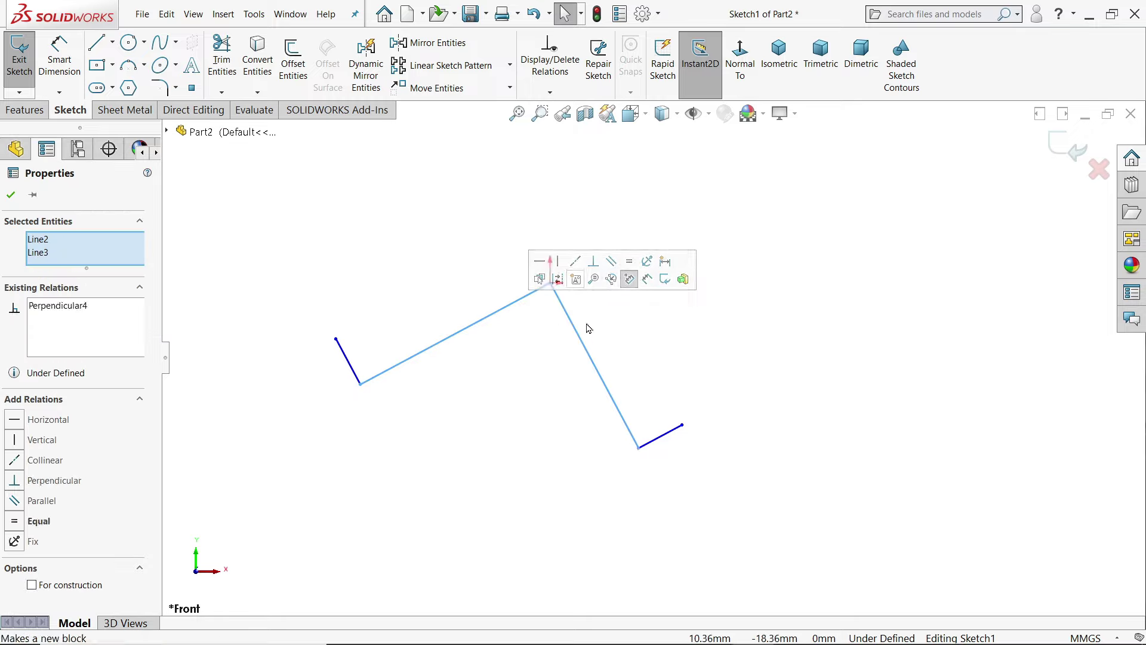
left_click(617, 322)
mouse_move(639, 448)
left_mouse_down()
mouse_move(672, 408)
mouse_move(652, 425)
left_mouse_up()
scroll(555, 373, "down", 1)
scroll(556, 374, "down", 1)
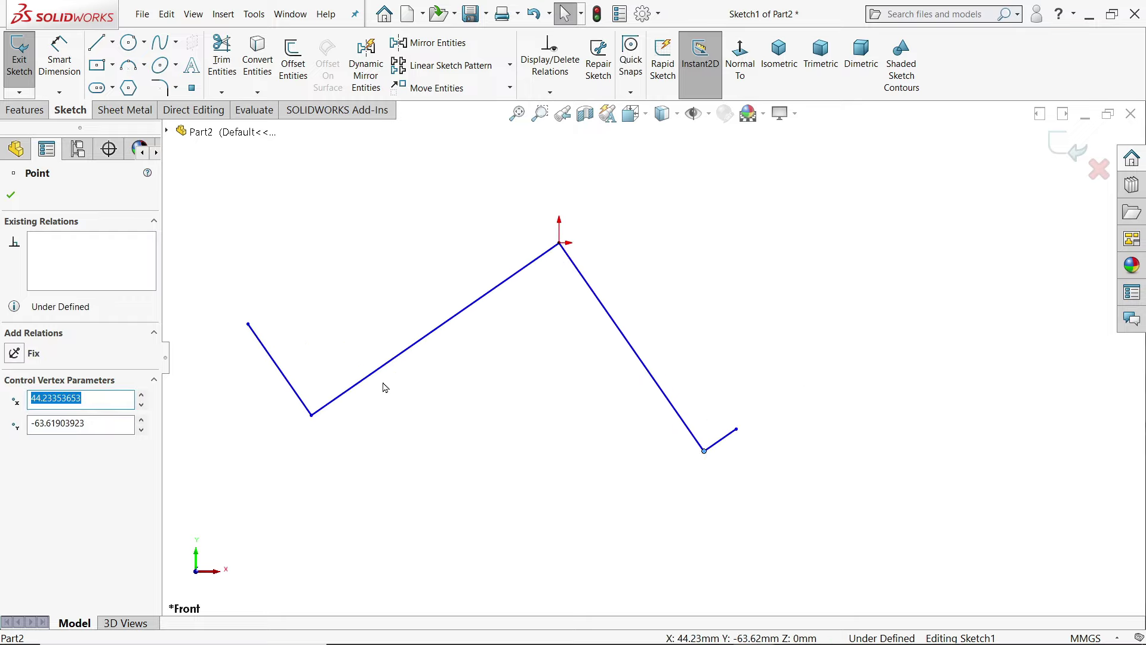
Make the two short end flanges equal in length
left_click(298, 400)
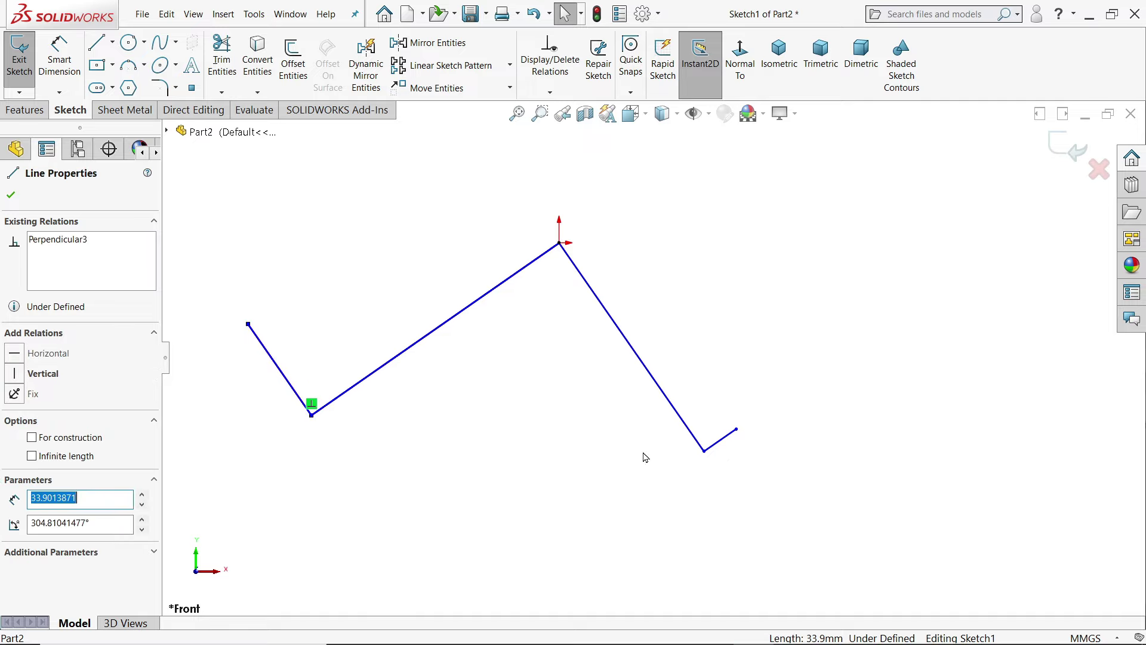
left_click(726, 437)
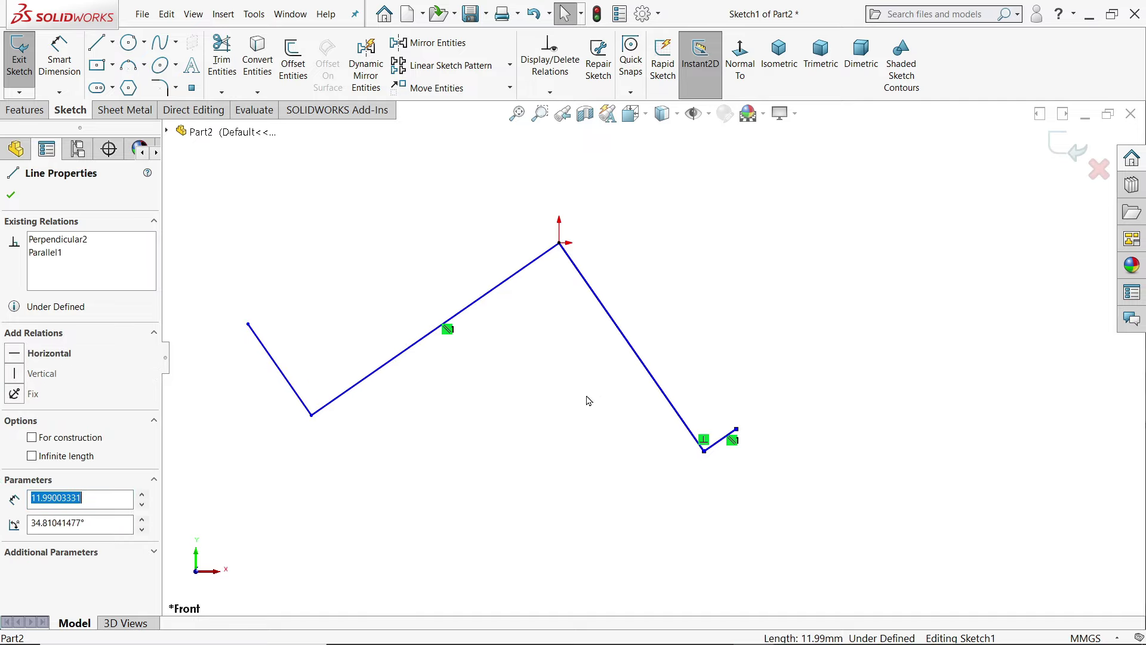
left_click(293, 391, "ctrl")
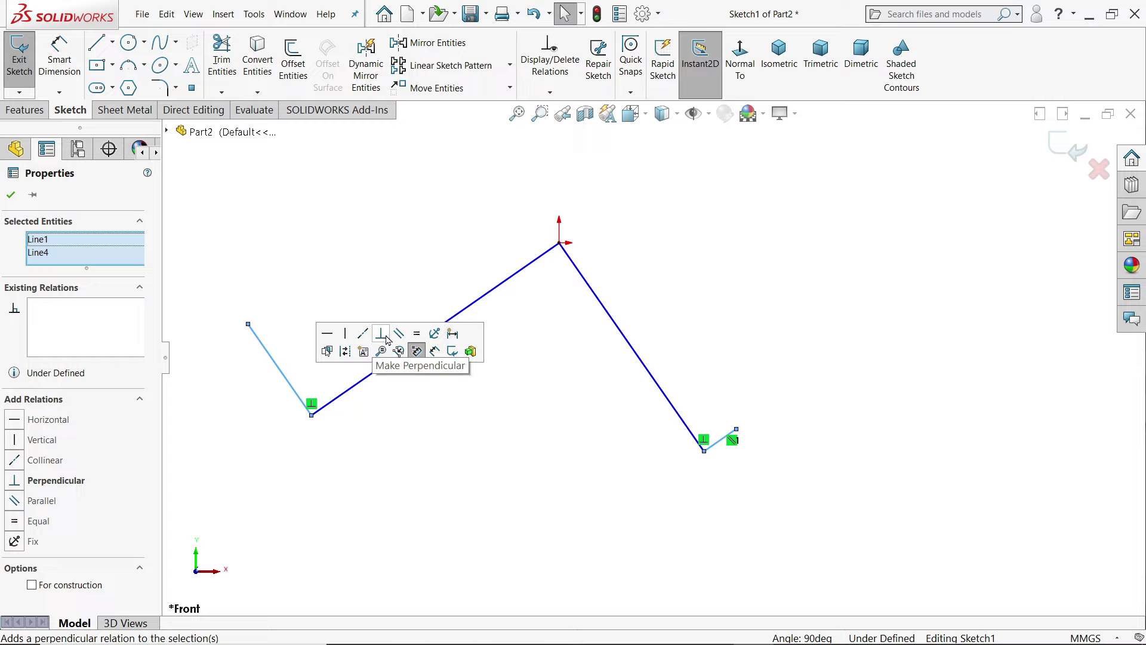
left_click(416, 350)
key("Escape")
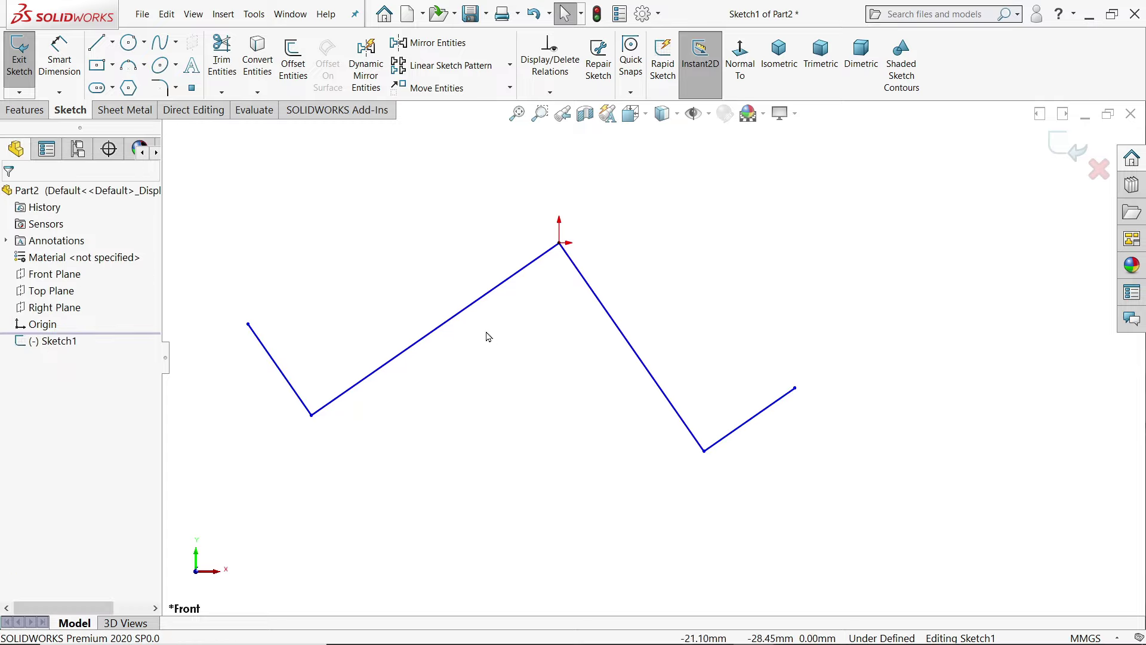
Draw a centerline from the apex and make the slanted lines symmetric about it
left_click(112, 42)
left_click(125, 80)
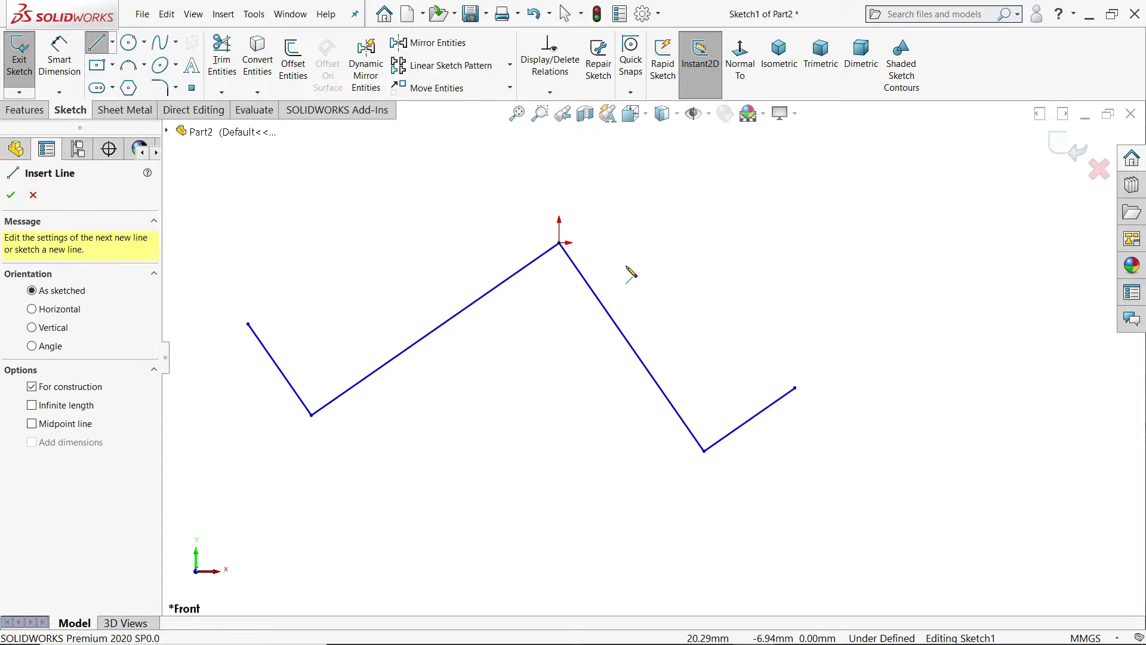
left_click(561, 267)
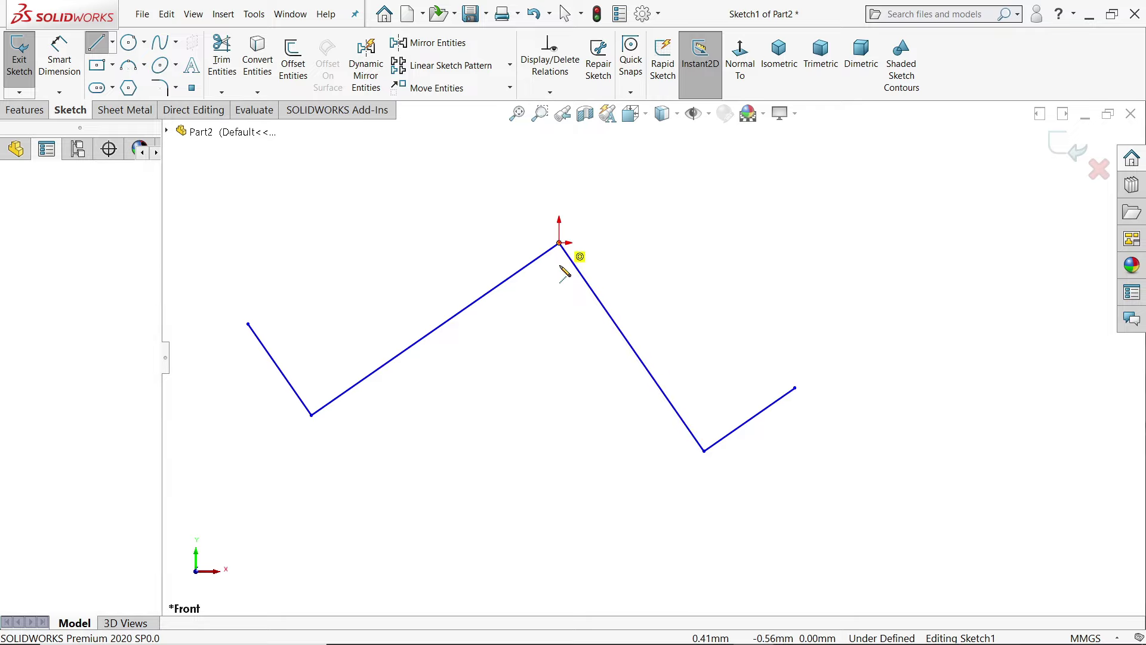
right_click(578, 339)
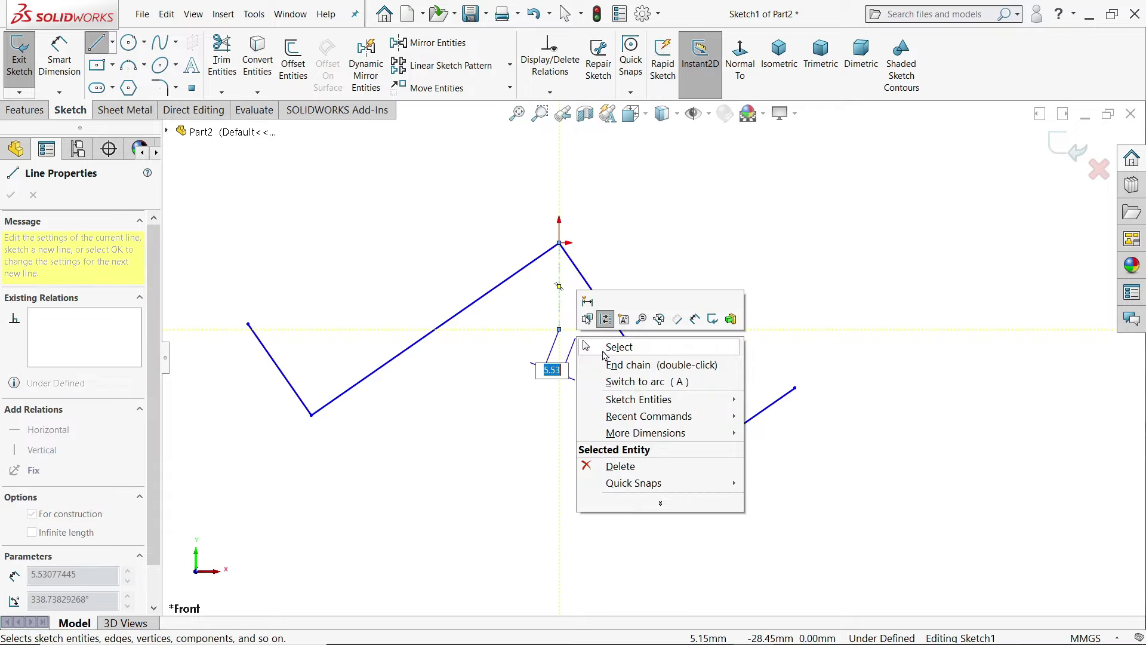
left_click(618, 347)
left_click_drag(621, 240, 504, 287)
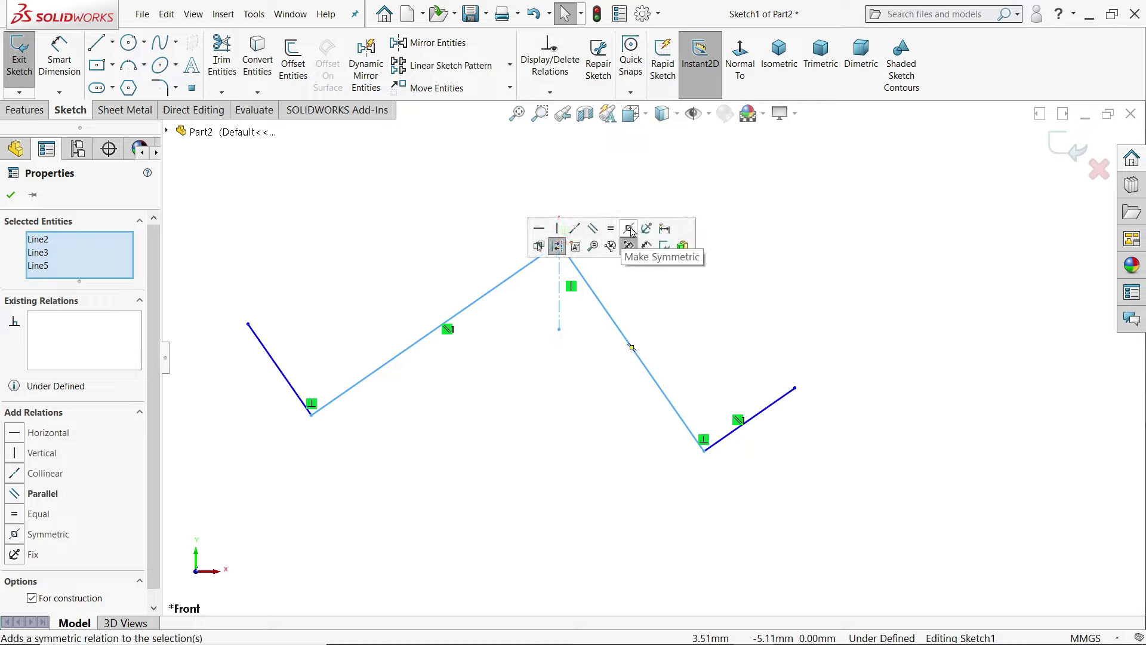
left_click(630, 231)
key("Escape")
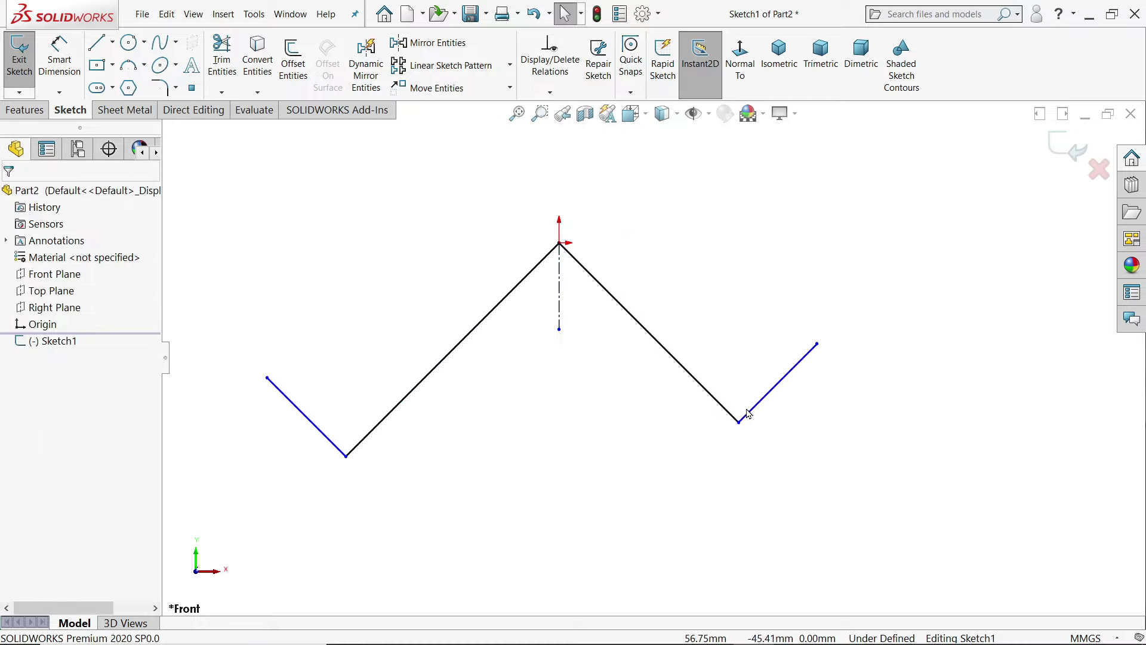
Make the two bottom vertices horizontally level
left_click(738, 423)
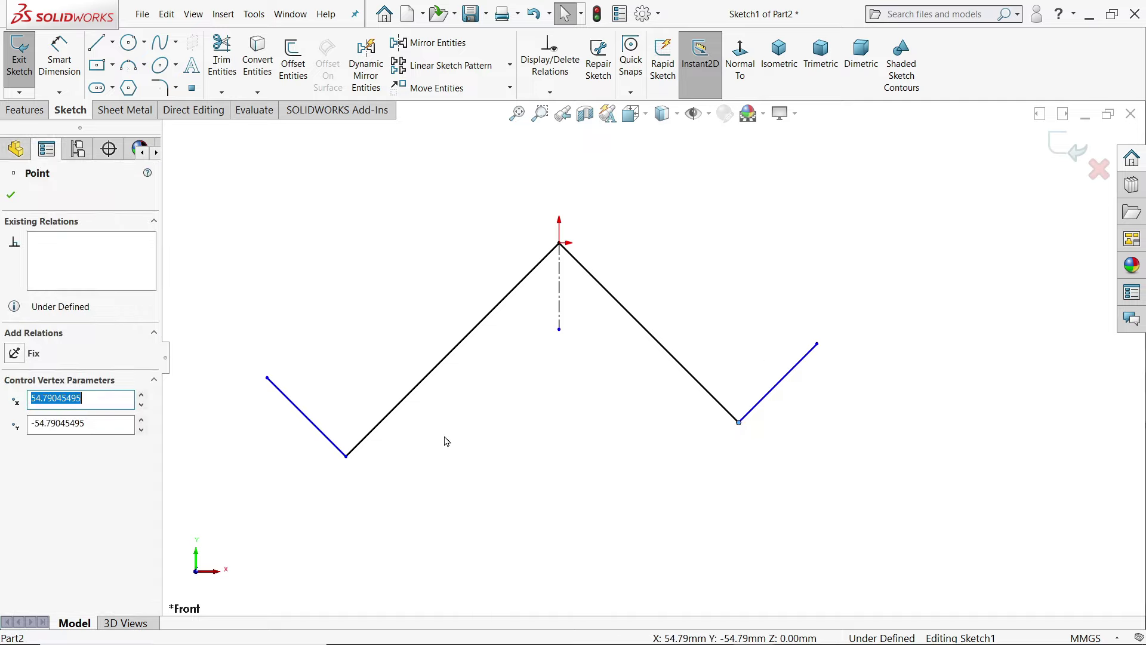
left_click(346, 456, "ctrl")
left_click(378, 405)
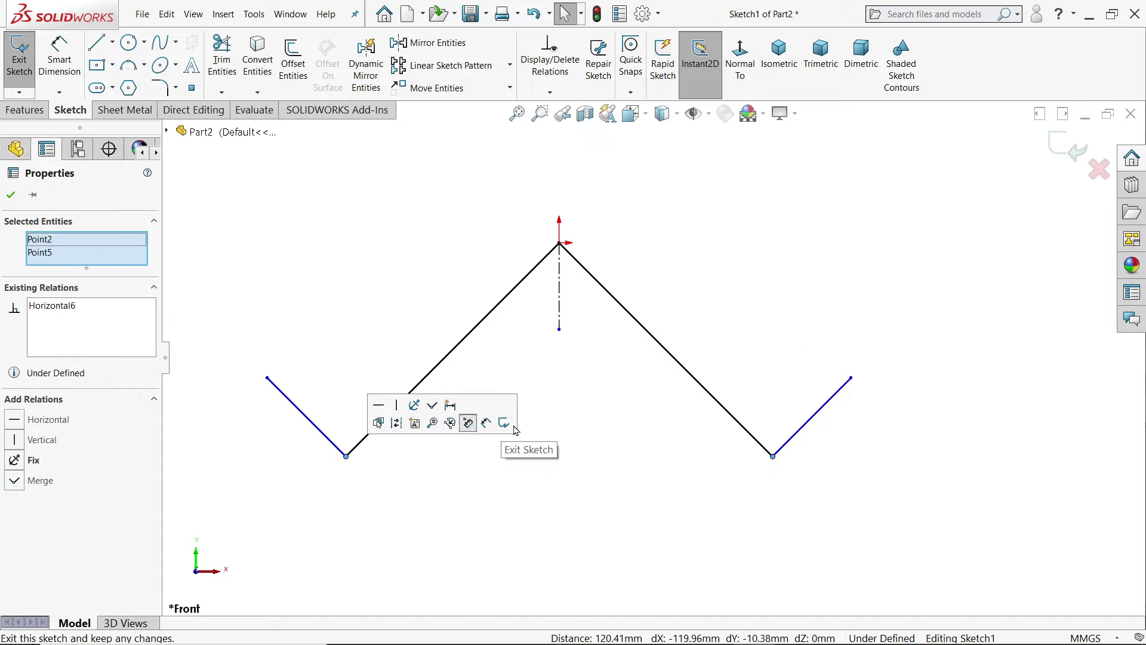
left_click(604, 427)
left_click(60, 59)
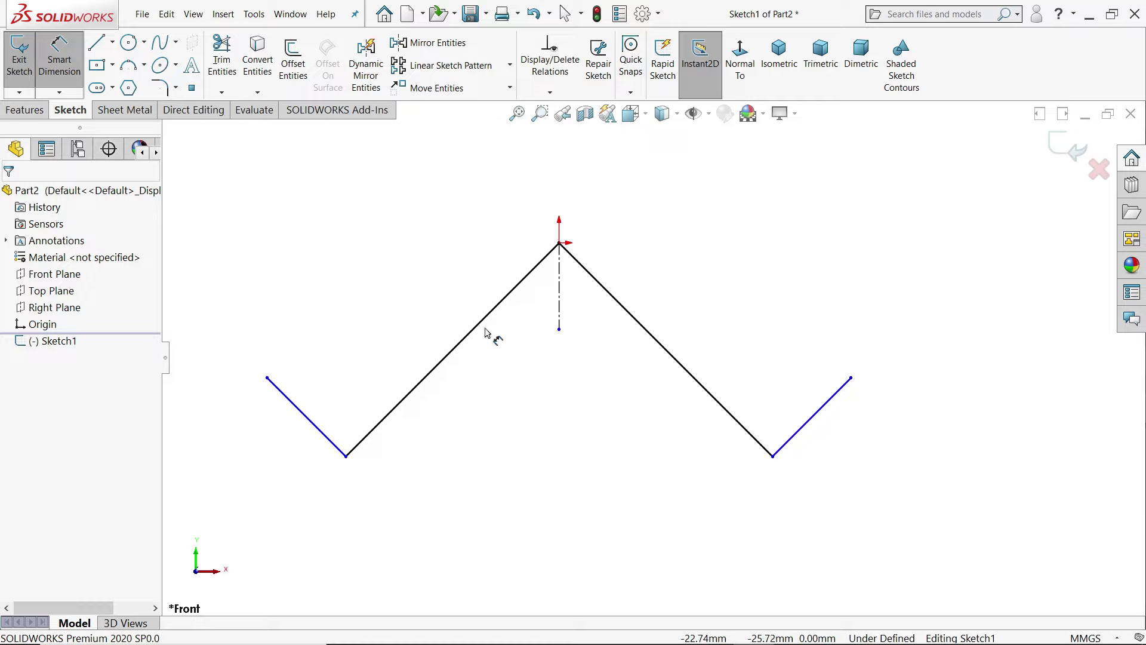
Dimension the right flange to 10 mm and the span between flange ends to 100 mm
left_click(811, 417)
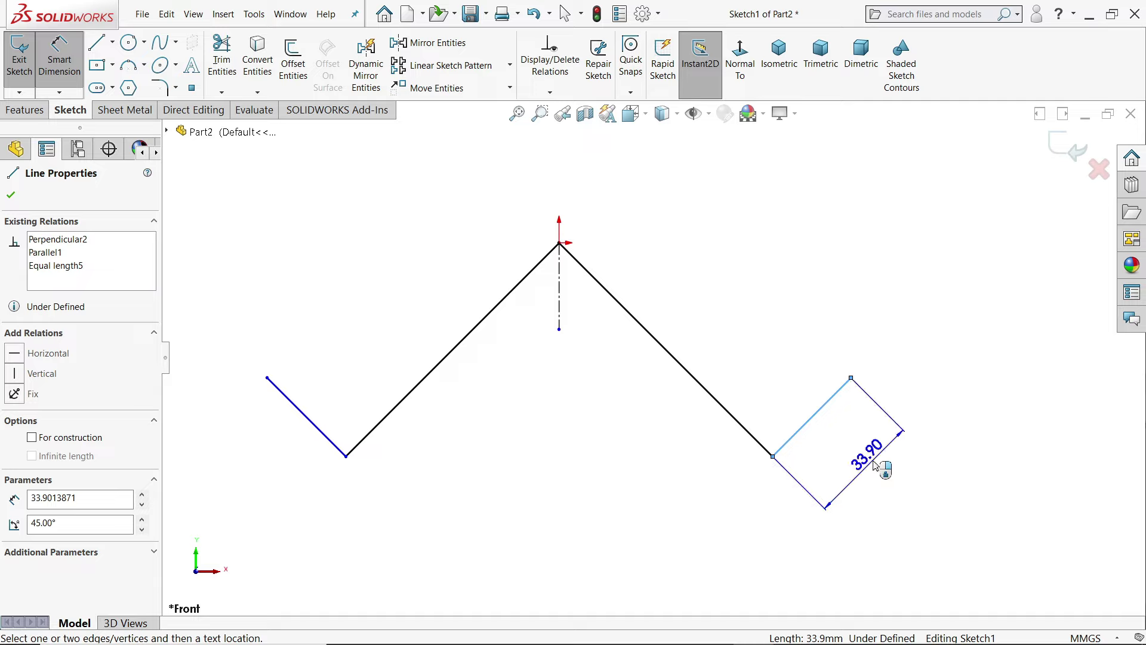
left_click(876, 464)
type("10")
key("Return")
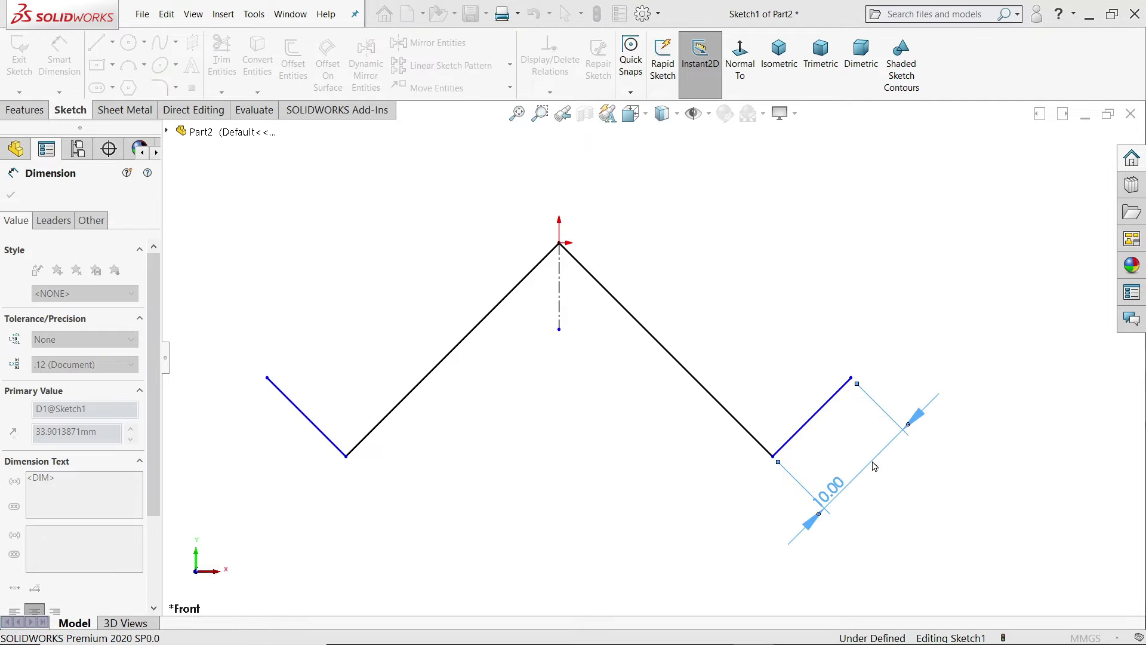
left_click(884, 330)
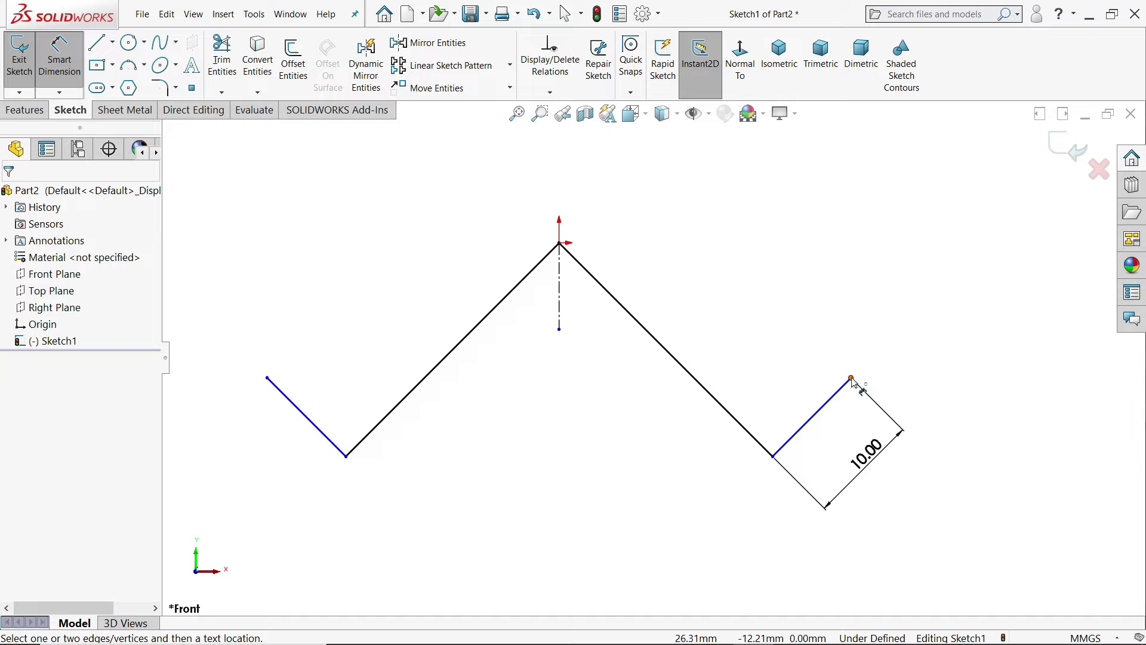
left_click(850, 381)
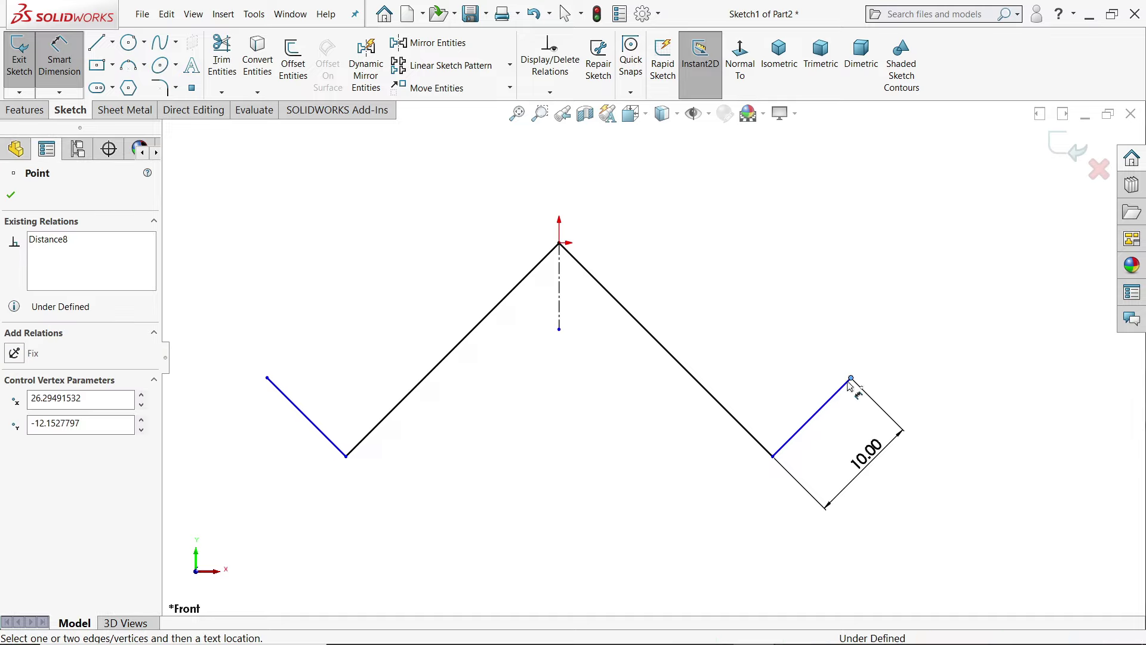
left_click(267, 380)
left_click(519, 198)
type("100")
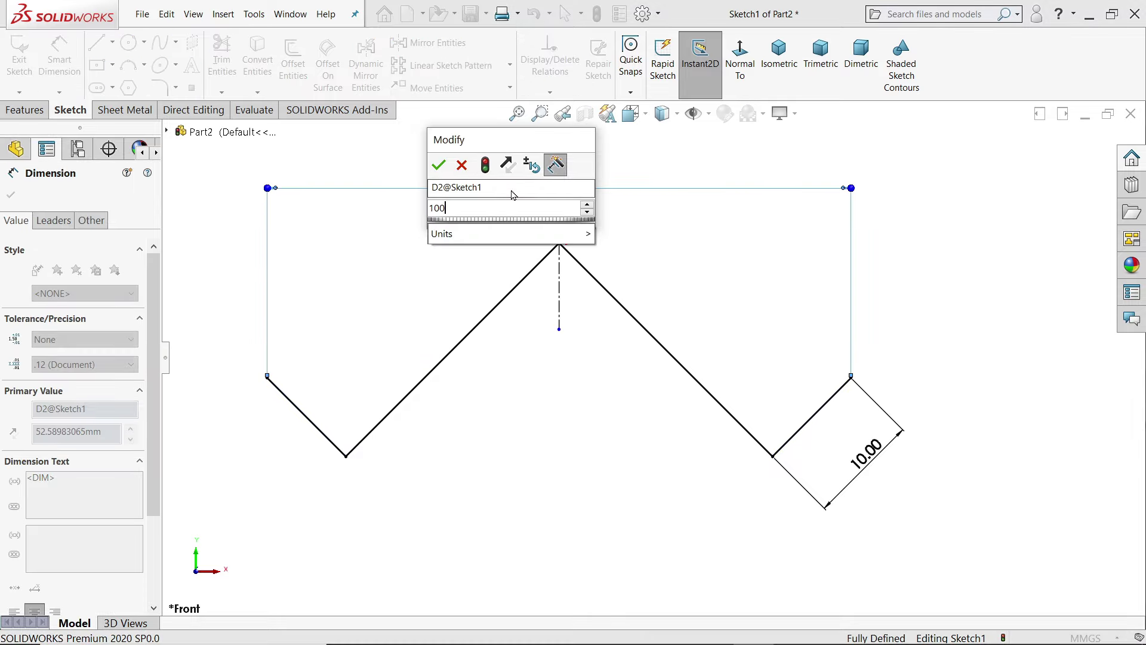
key("Return")
scroll(645, 363, "up", 3)
scroll(653, 454, "down", 1)
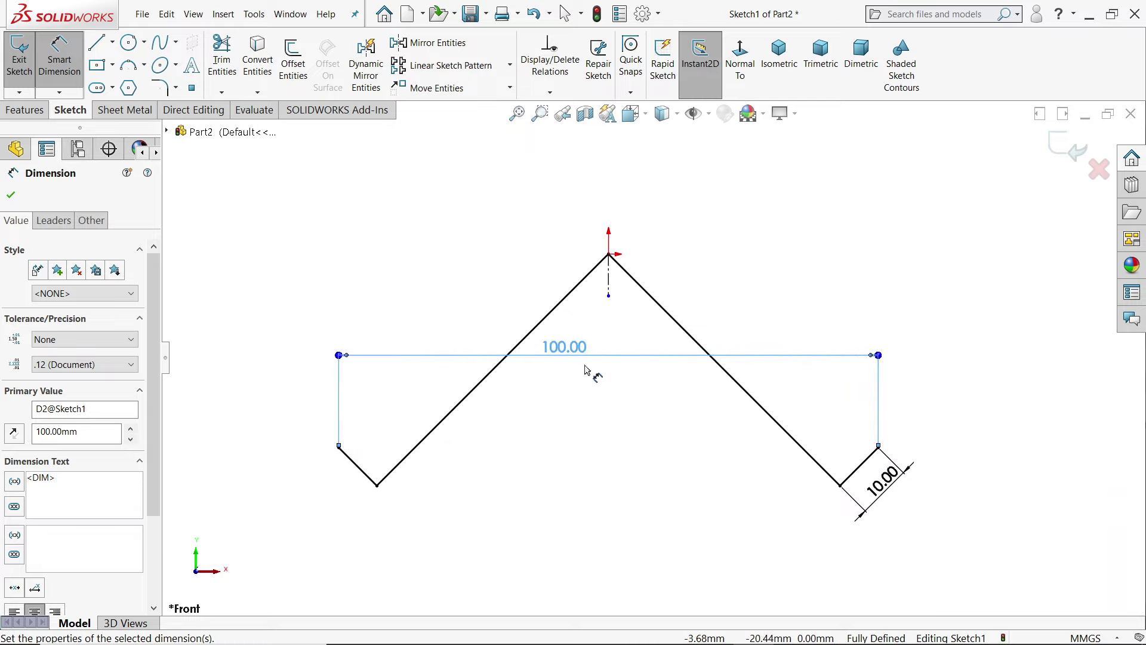
Draw a three-point arc spanning the two slanted lines, curving below the apex
left_click_drag(585, 369, 617, 200)
key("Escape")
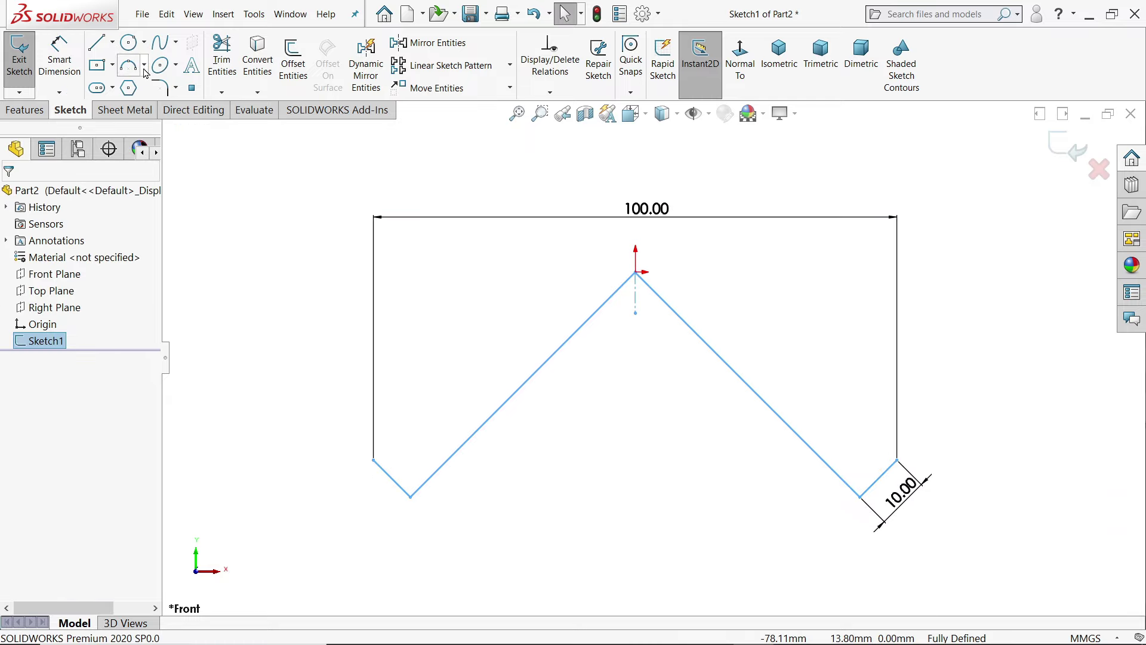
left_click(145, 71)
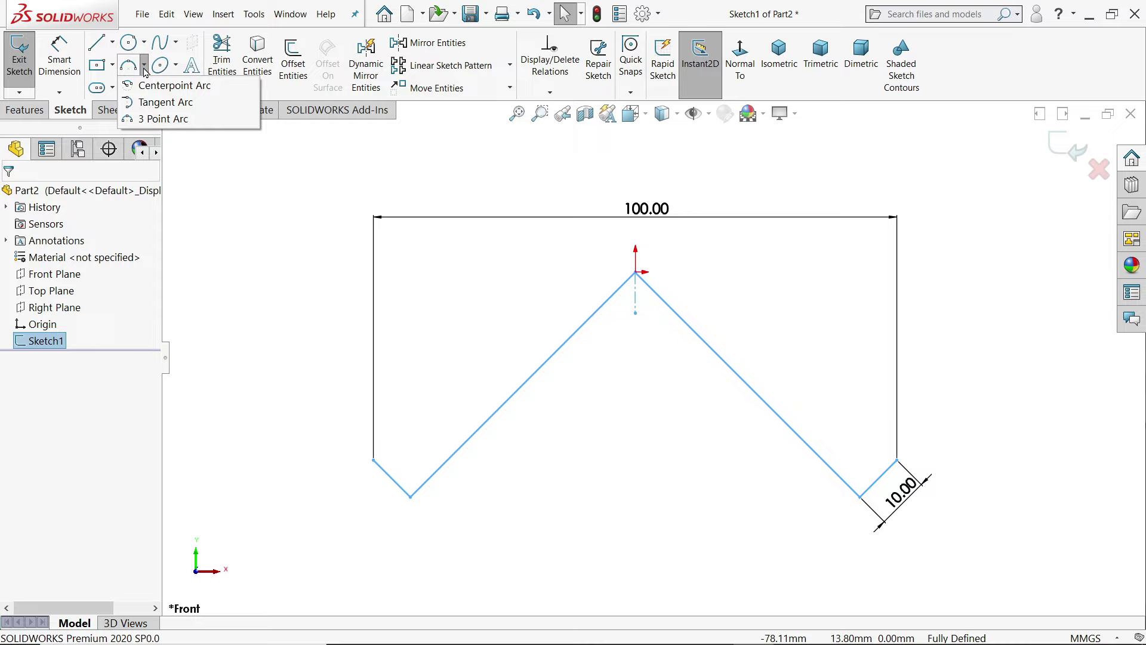
left_click(174, 120)
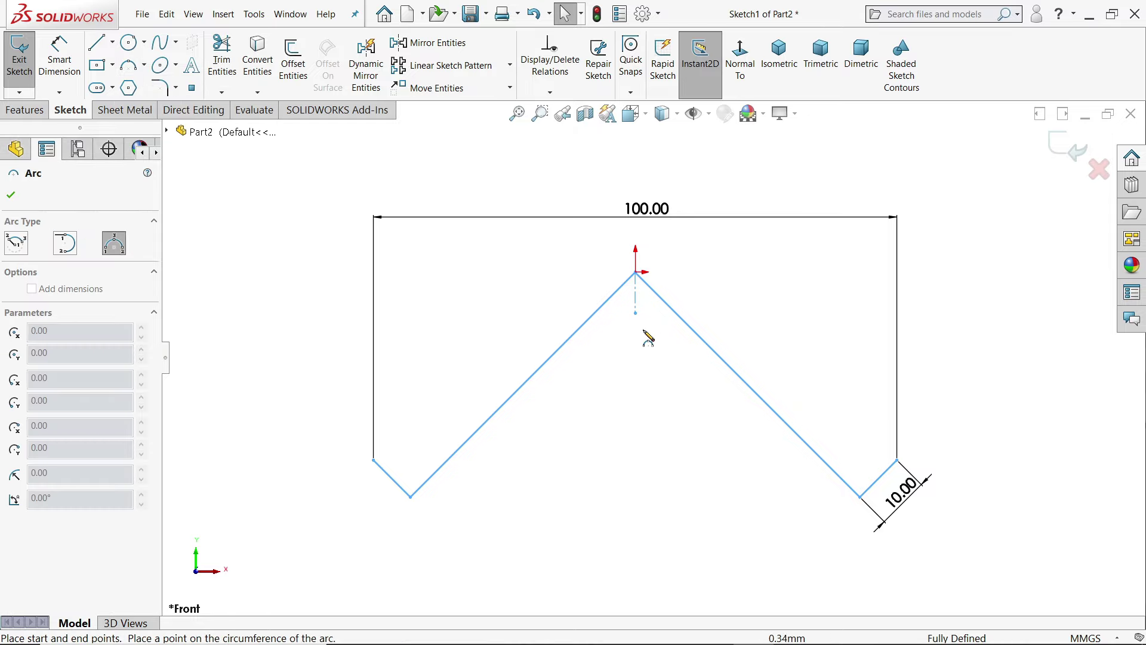
scroll(650, 339, "down", 3)
left_click(495, 312)
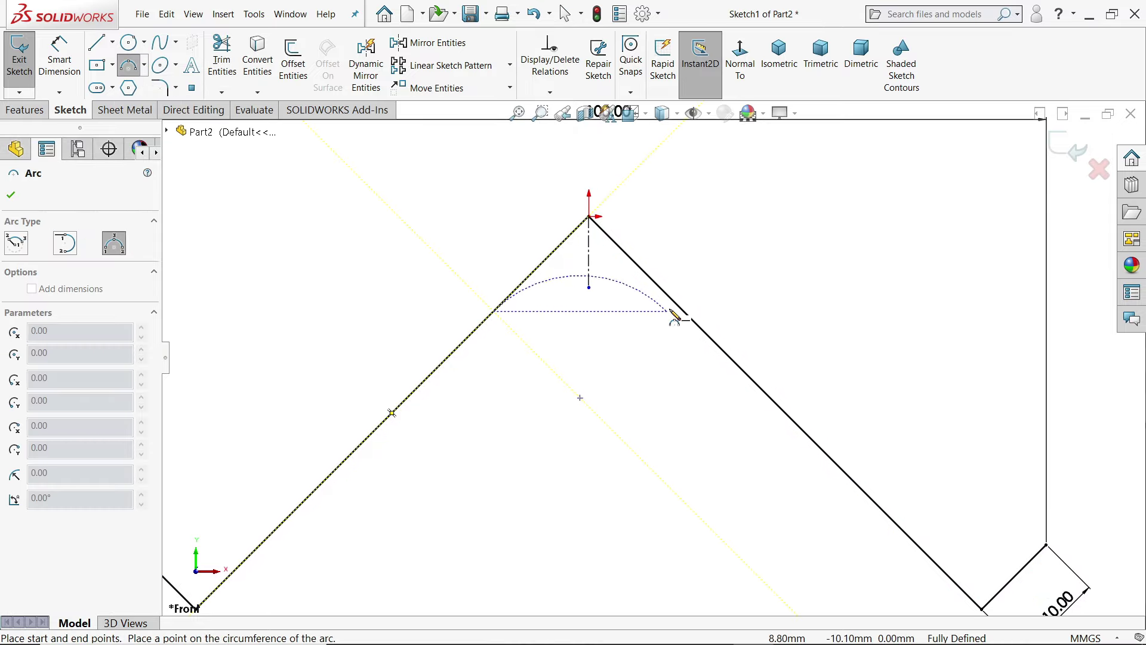
left_click(682, 312)
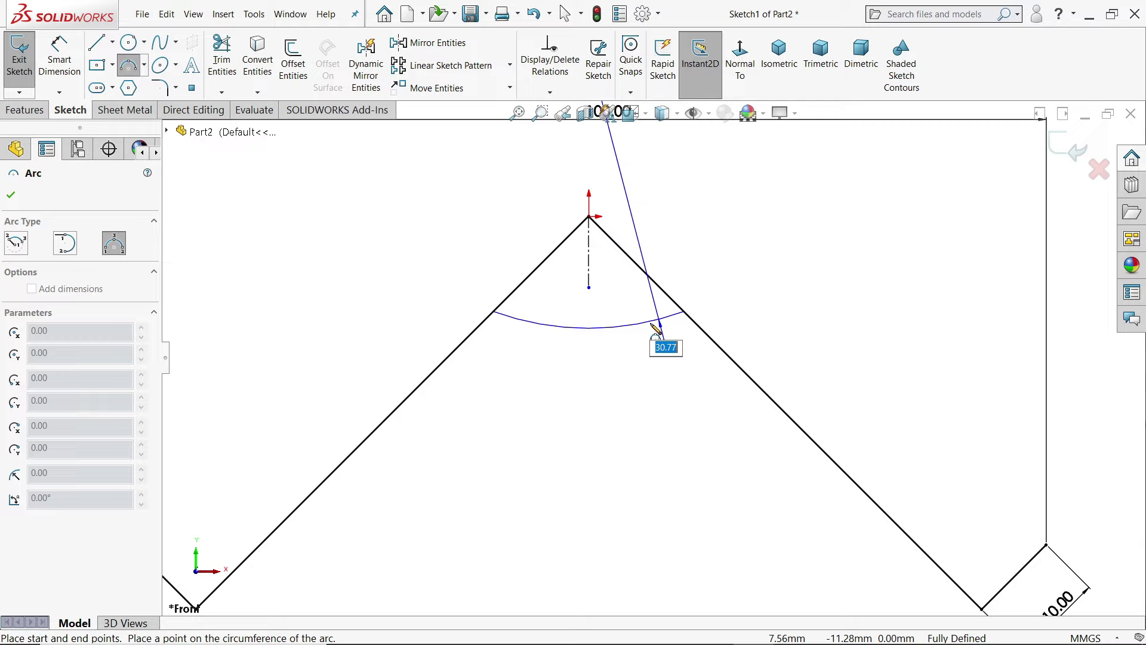
left_click(614, 348)
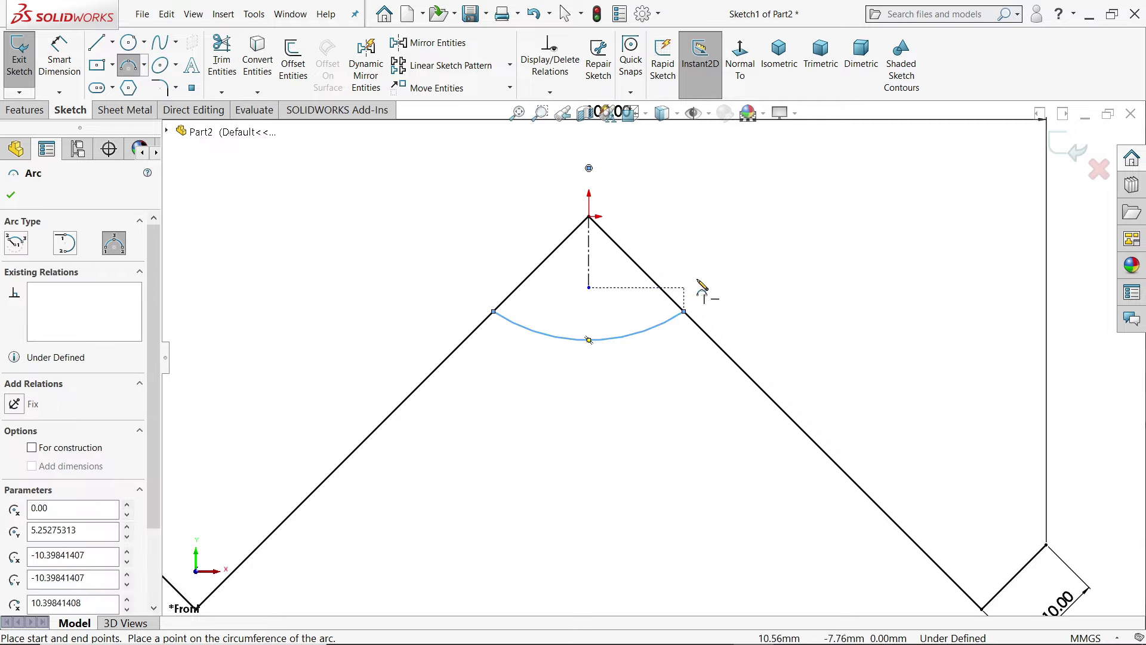
right_click(722, 256)
left_click(752, 260)
scroll(599, 189, "down", 1)
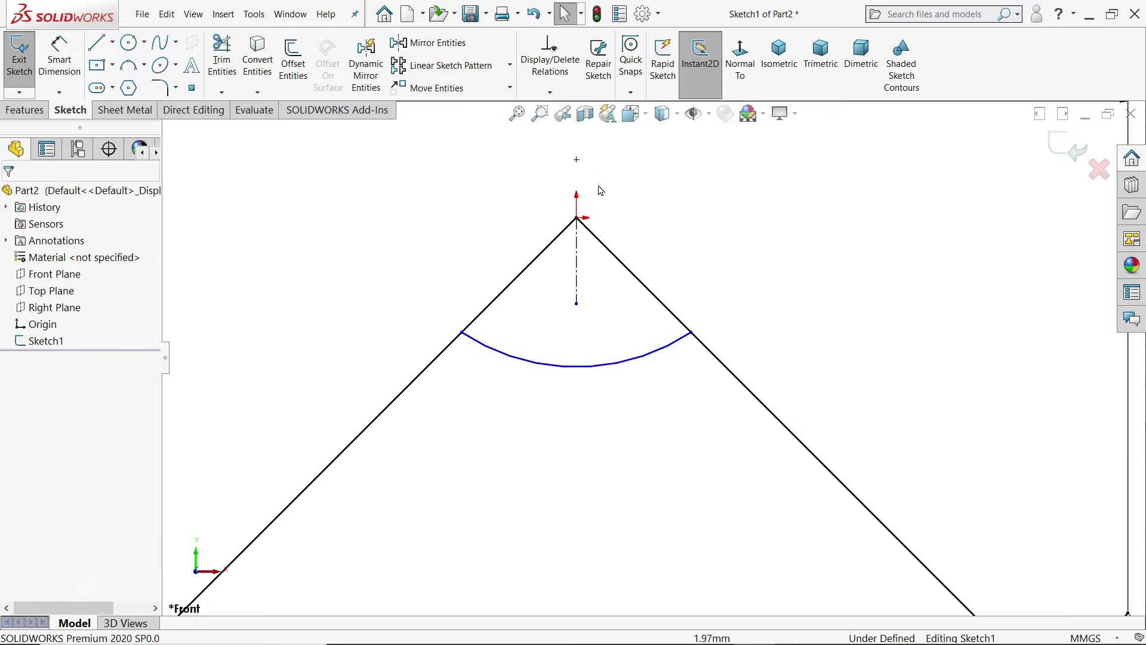
Merge the arc centre onto the apex and dimension the arc radius to 20 mm
left_click(576, 159)
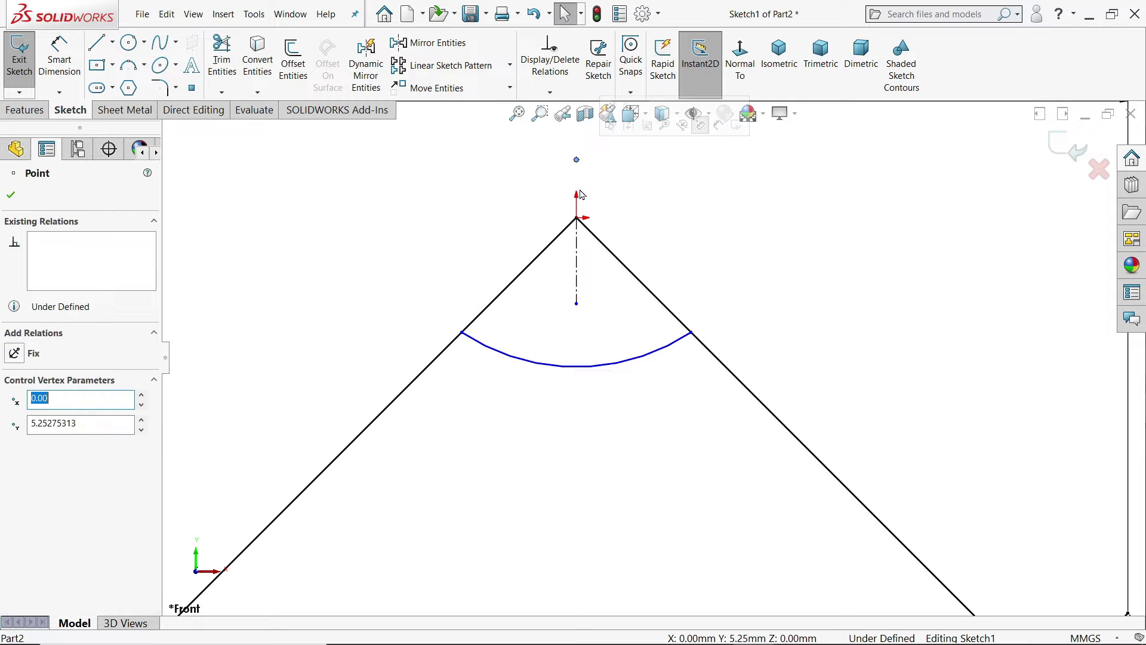
left_click(576, 220, "ctrl")
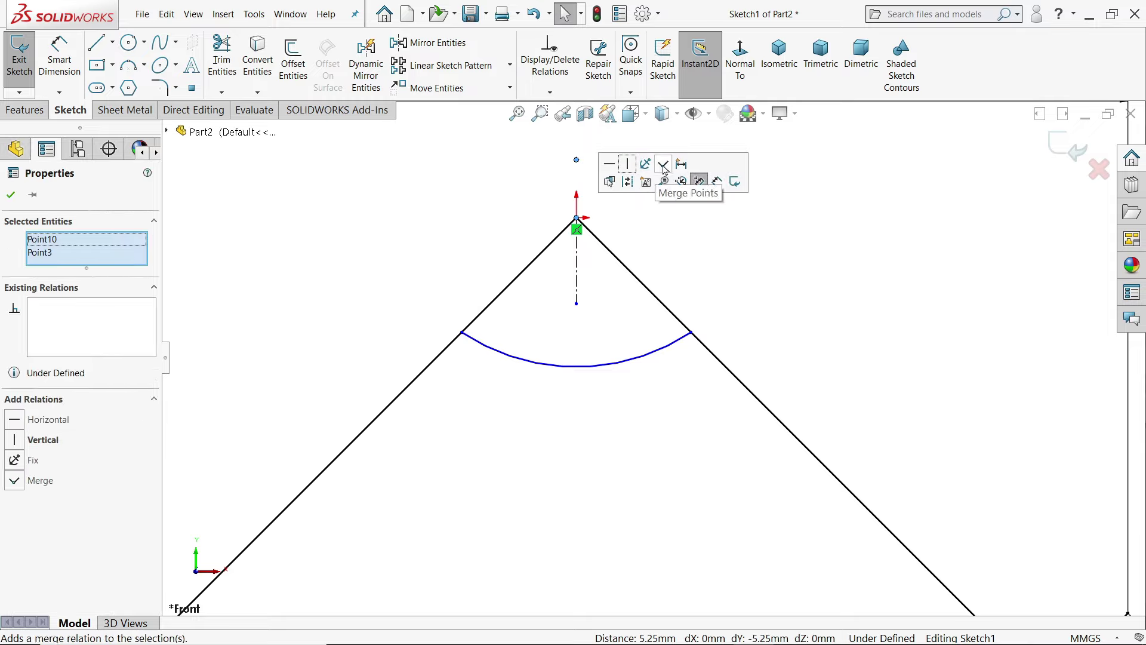
left_click(698, 181)
key("d")
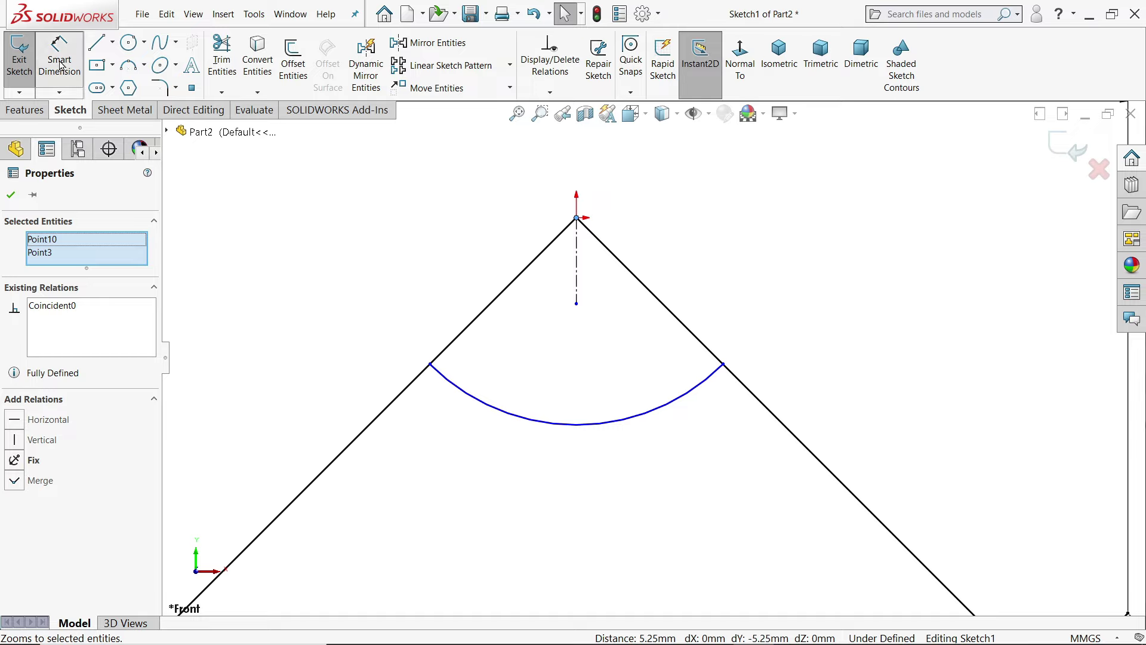
left_click(594, 425)
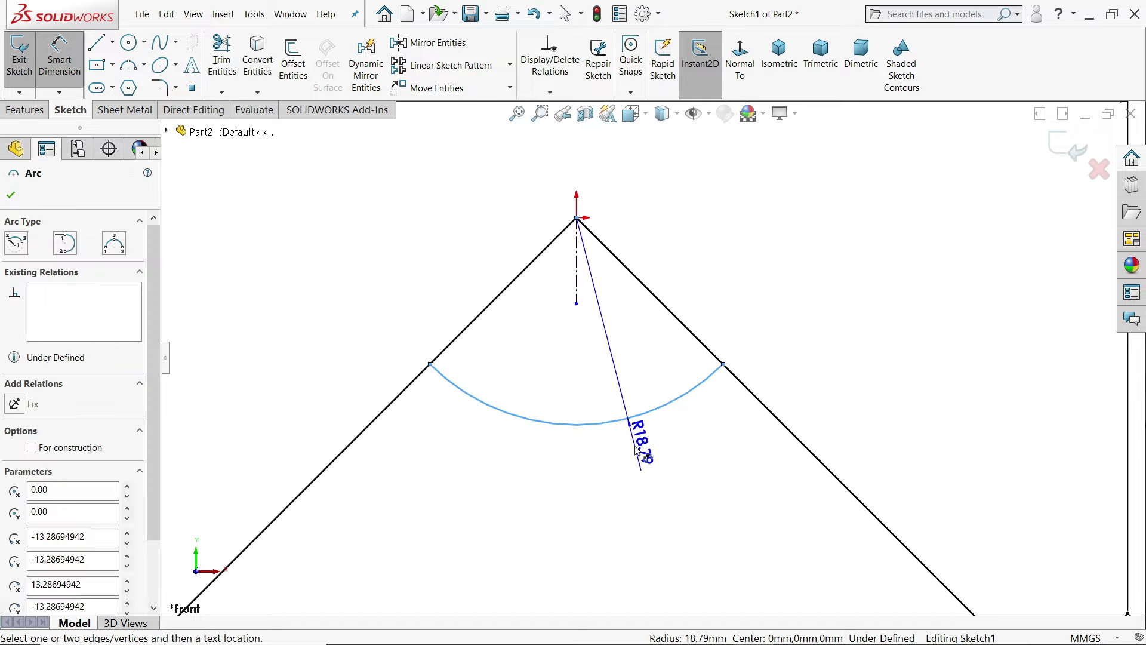
left_click(635, 446)
type("18.79058408mm")
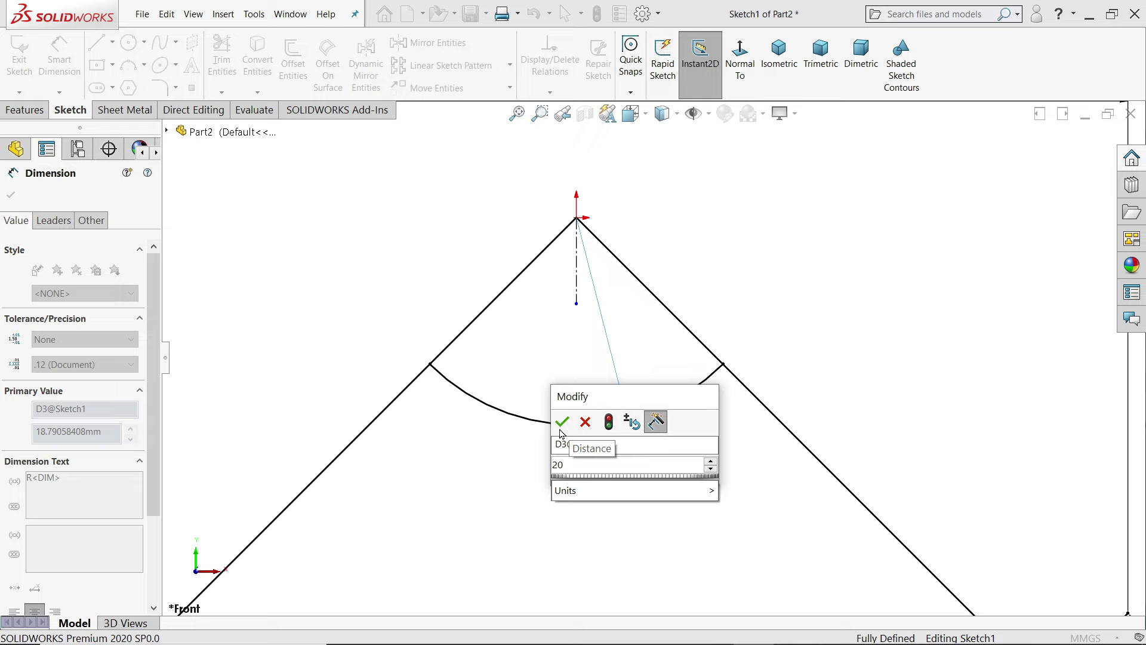
key("Return")
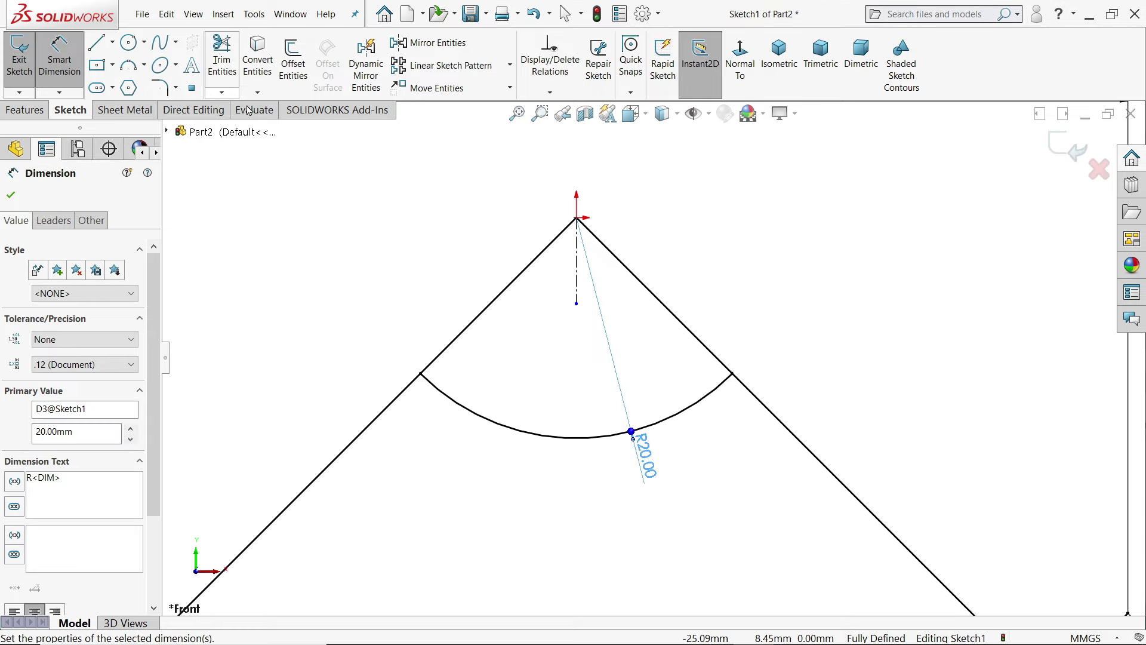
key("f")
scroll(523, 282, "up", 2)
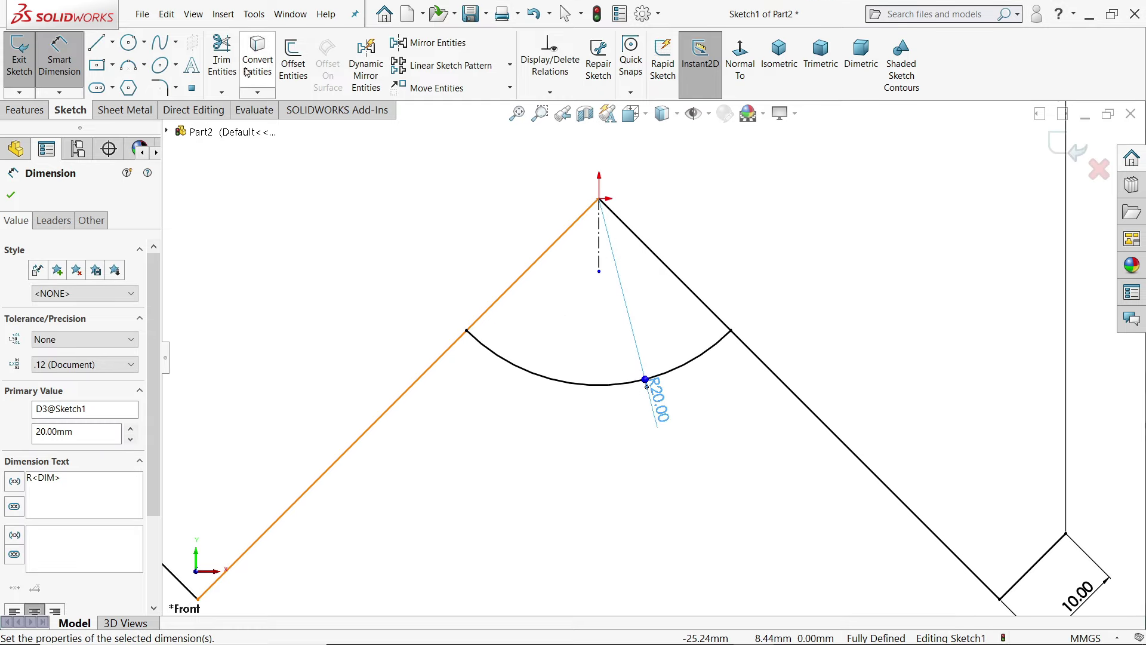
Trim away the two lines meeting at the peak
left_click(224, 65)
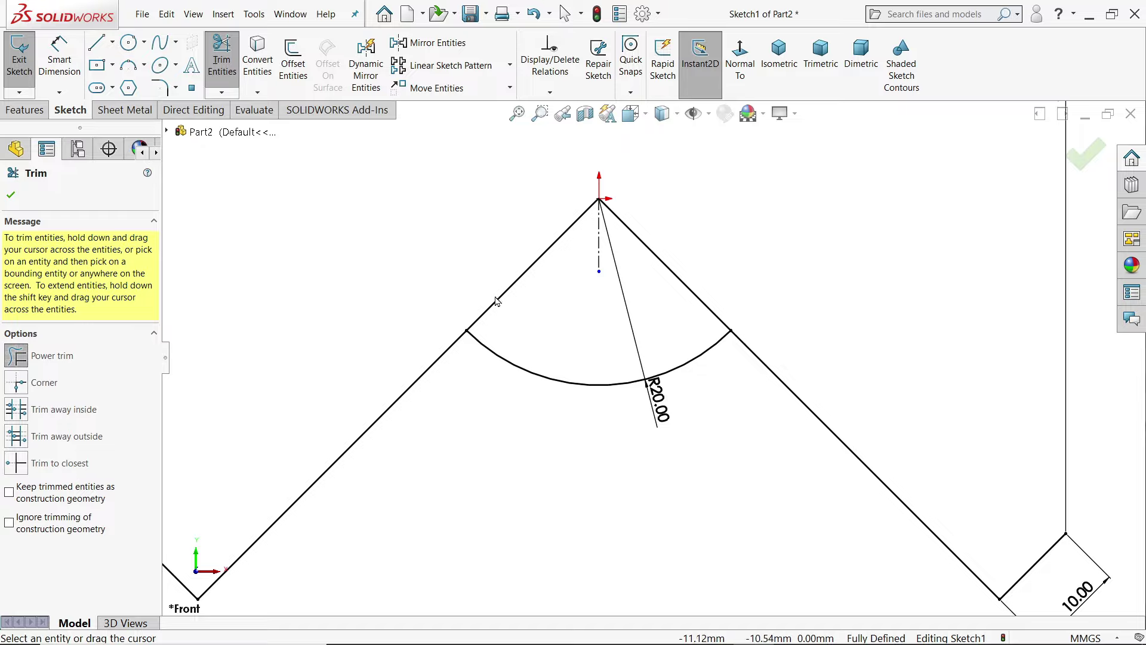
left_click_drag(513, 289, 661, 285)
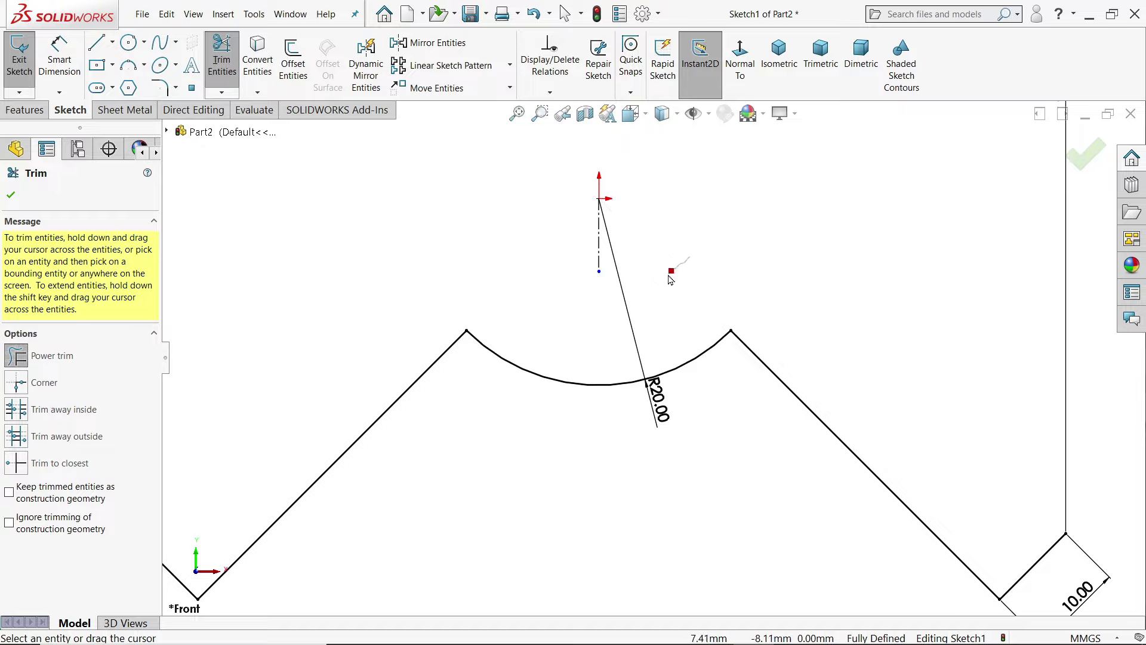
scroll(658, 301, "down", 2)
scroll(700, 420, "up", 1)
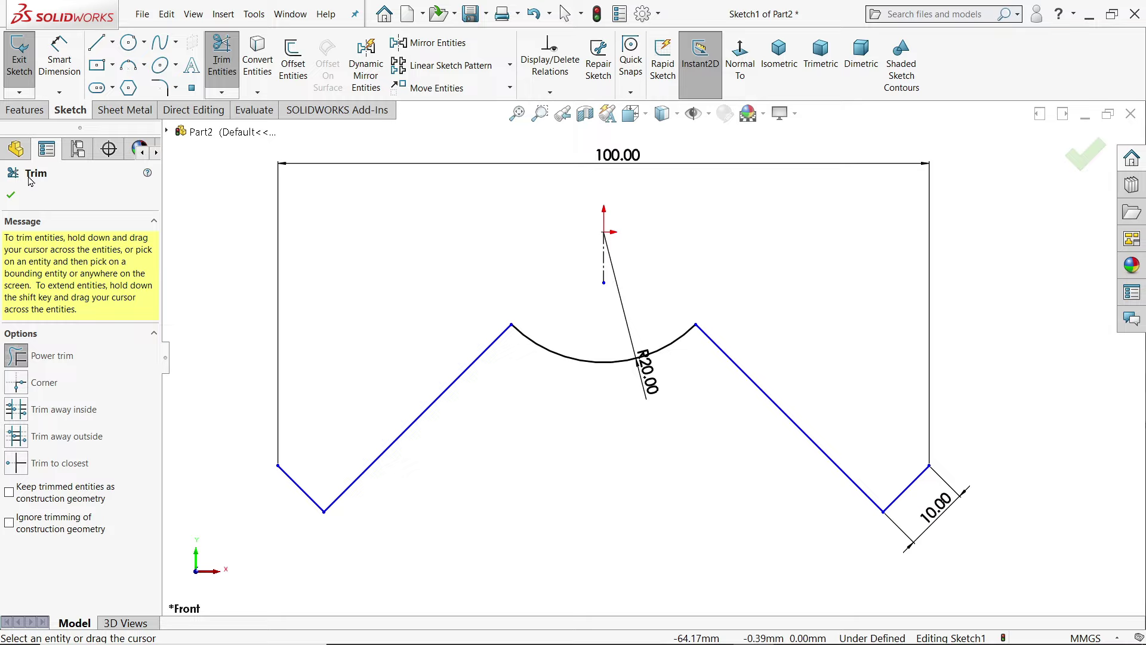
left_click(10, 194)
Draw centerlines from each arc end to the arc centre and exit the sketch
left_click(111, 42)
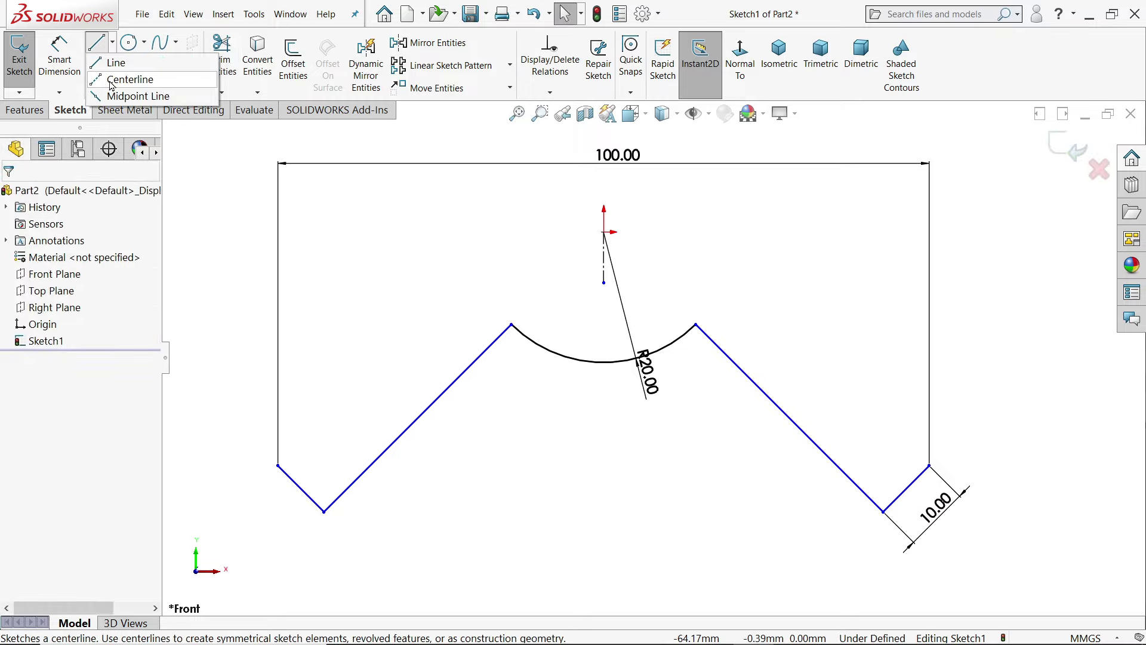
left_click(111, 81)
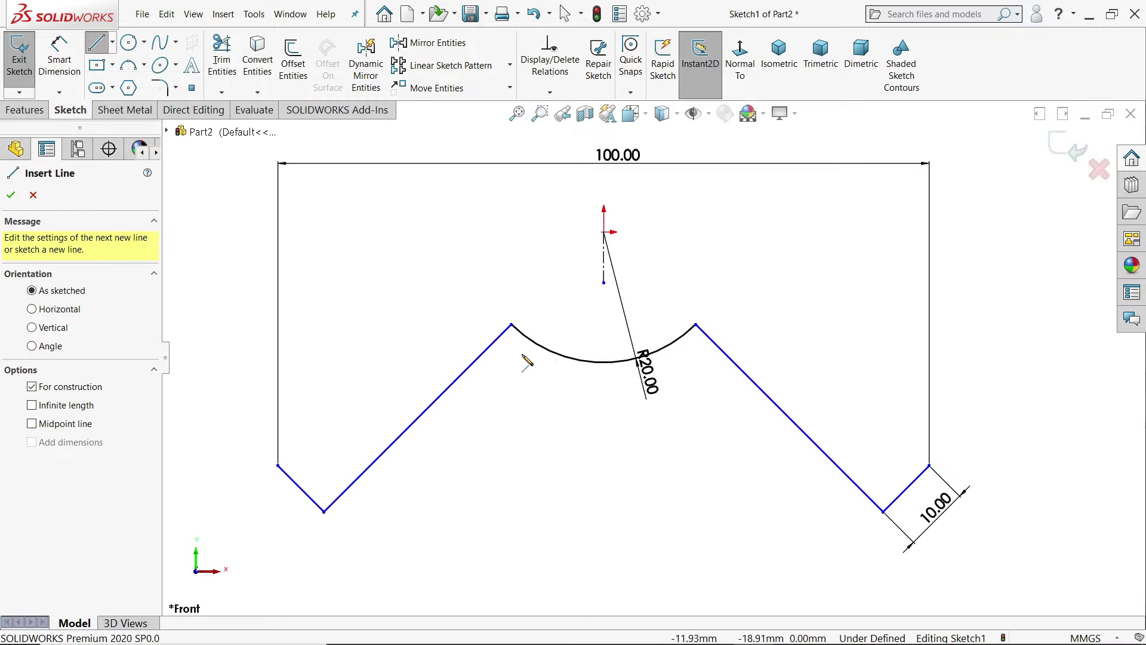
left_click(511, 324)
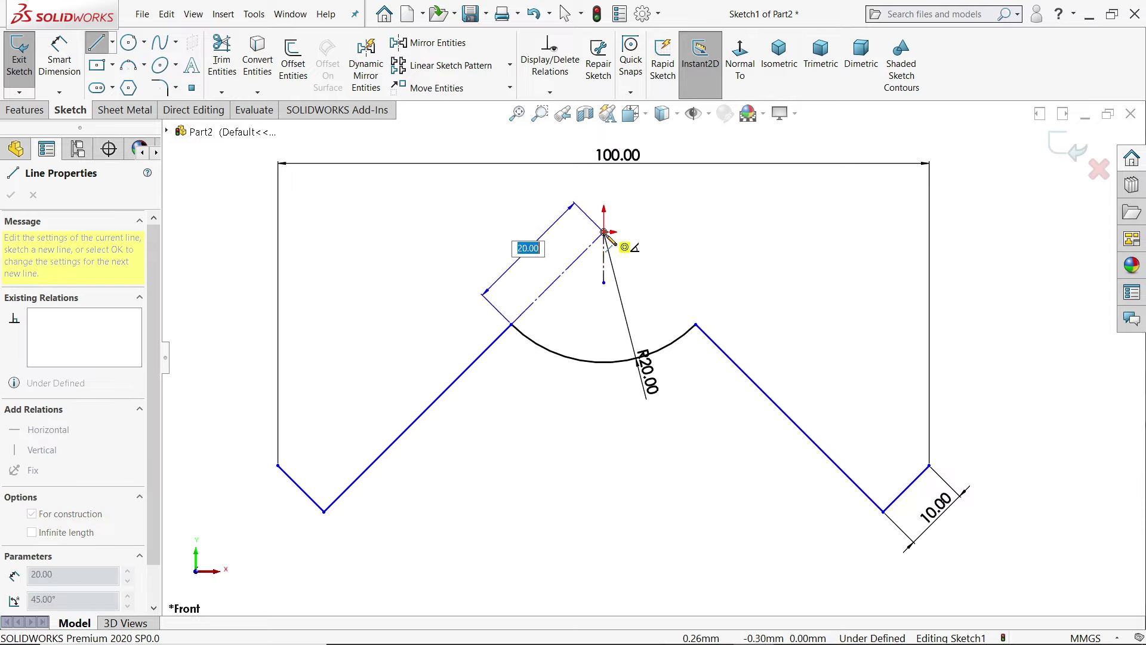
left_click(605, 232)
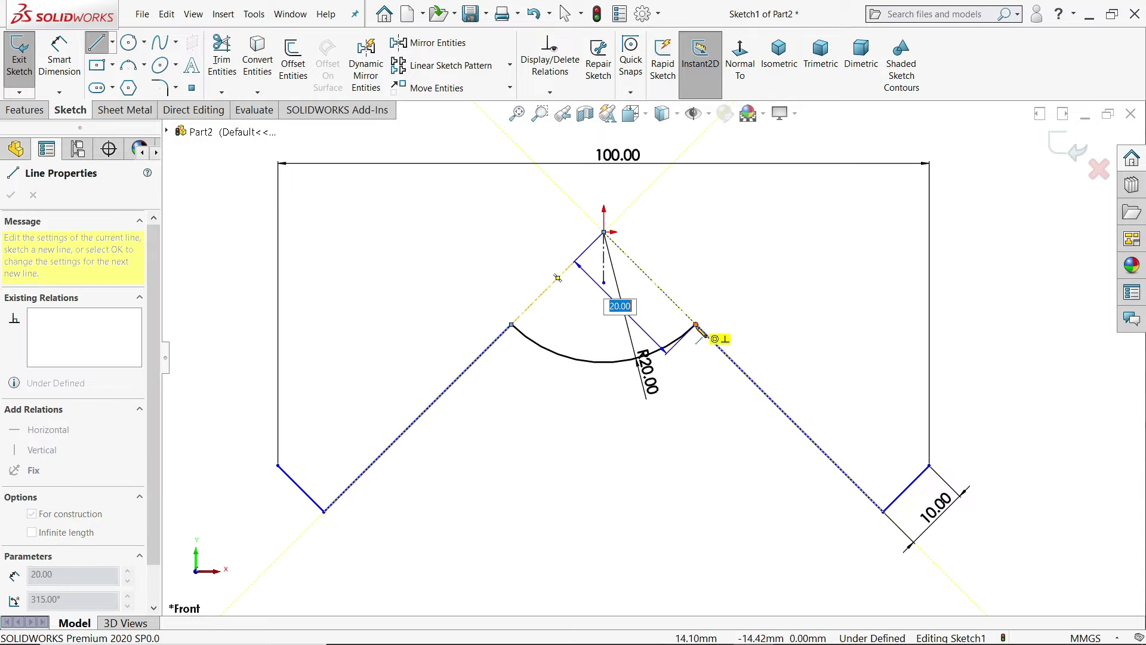
left_click(698, 330)
right_click(759, 283)
left_click(788, 299)
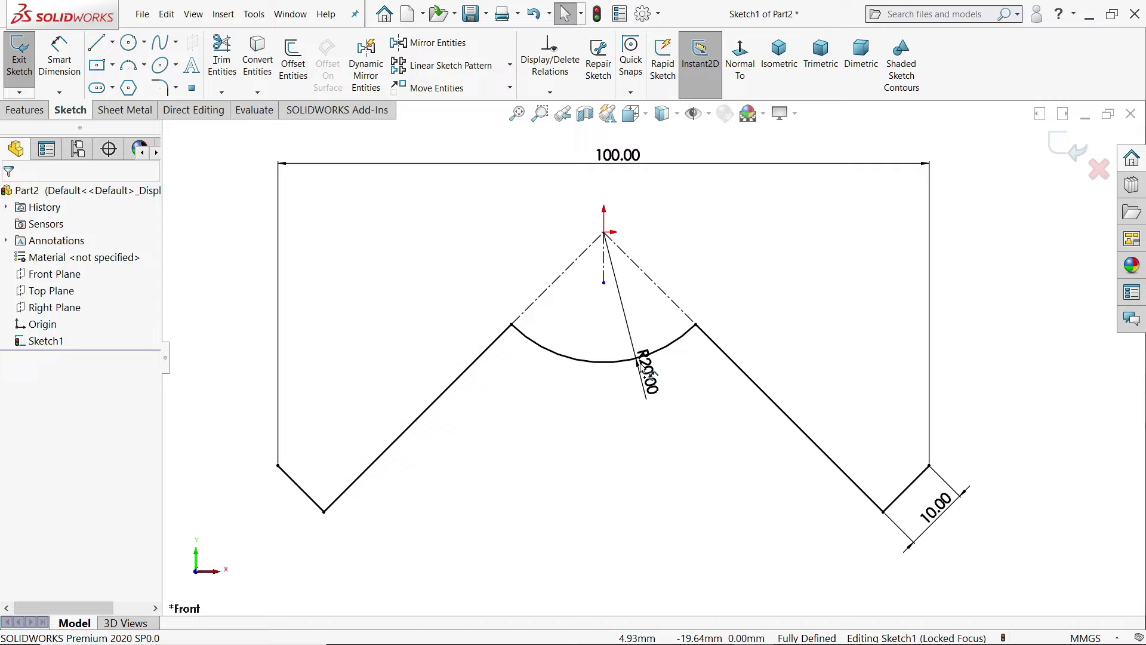
scroll(622, 413, "up", 1)
scroll(624, 424, "down", 2)
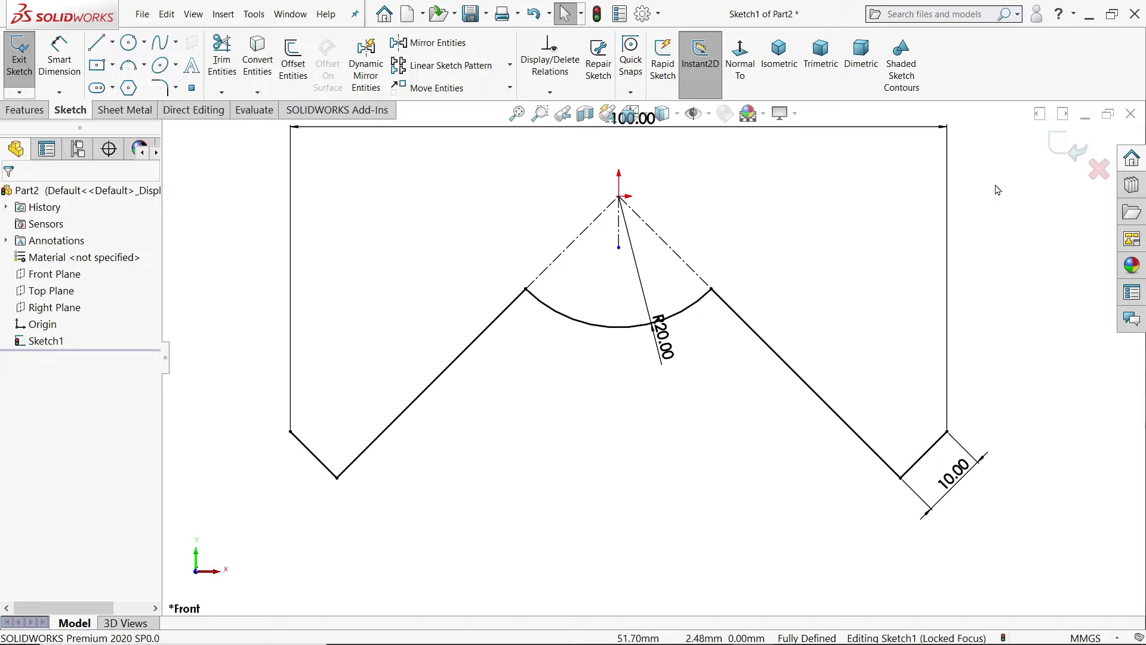
left_click(1068, 148)
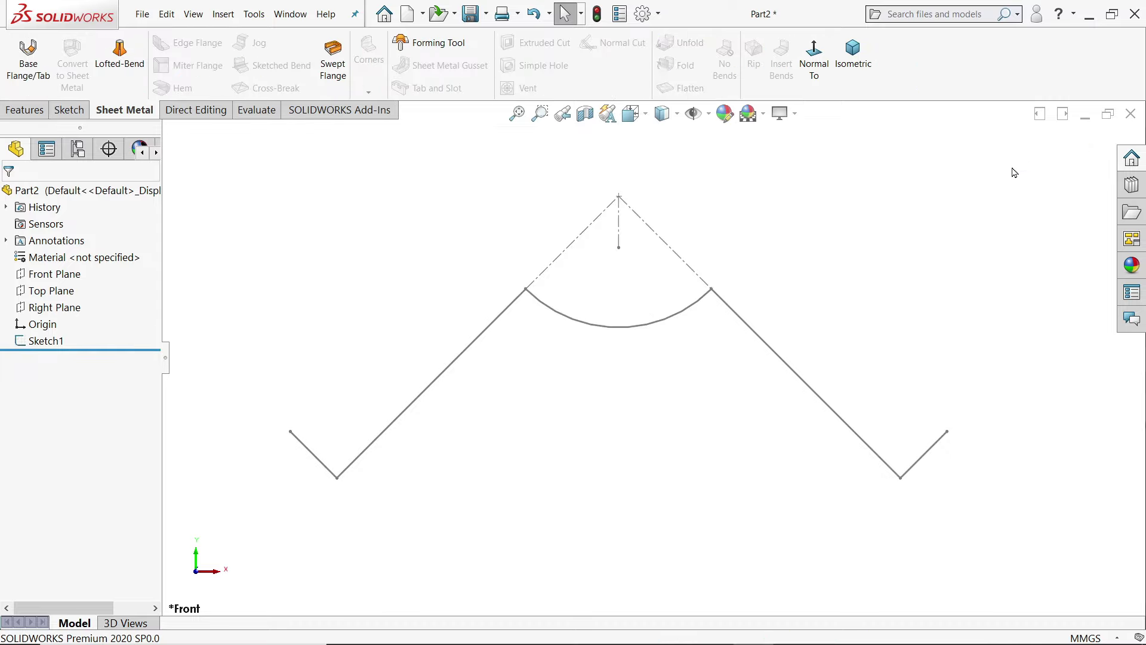
Create Base-Flange1 from Sketch1, Mid Plane 70 mm, with 2 mm thickness and bend radius
left_click(28, 56)
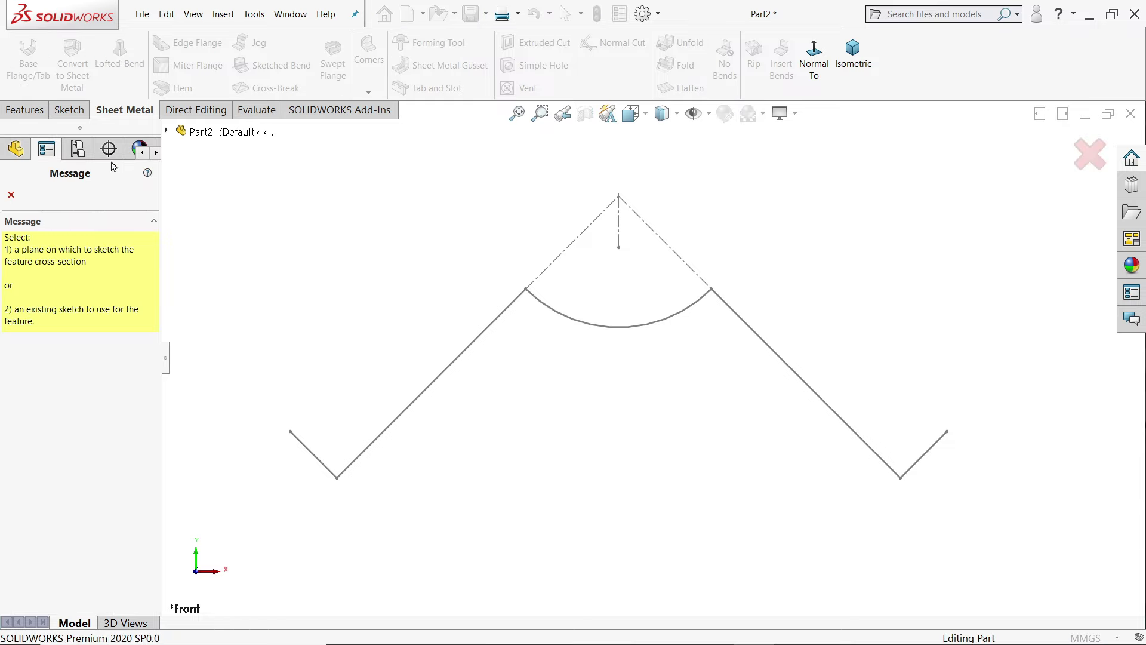
left_click(506, 312)
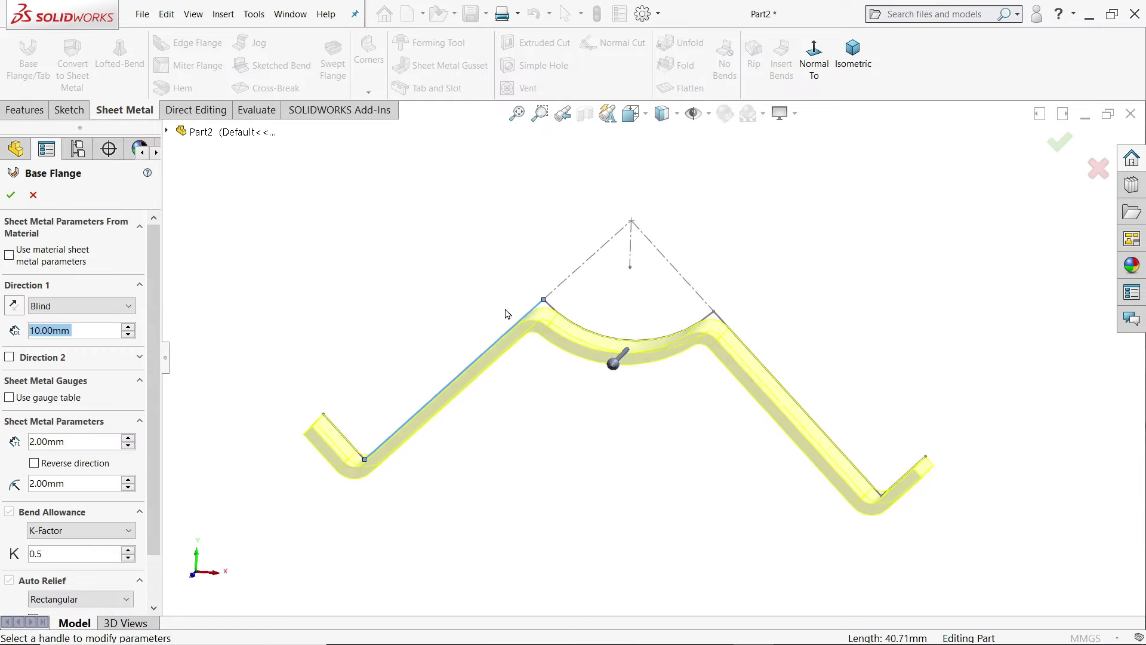
left_click(813, 54)
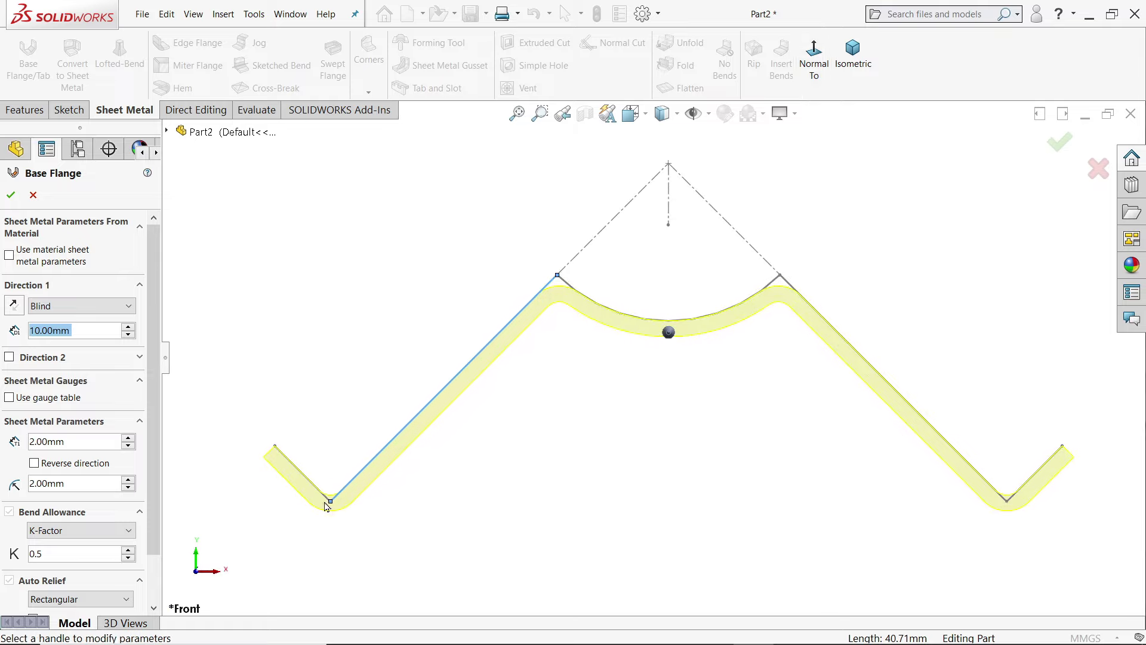
scroll(326, 506, "down", 1)
scroll(349, 502, "down", 1)
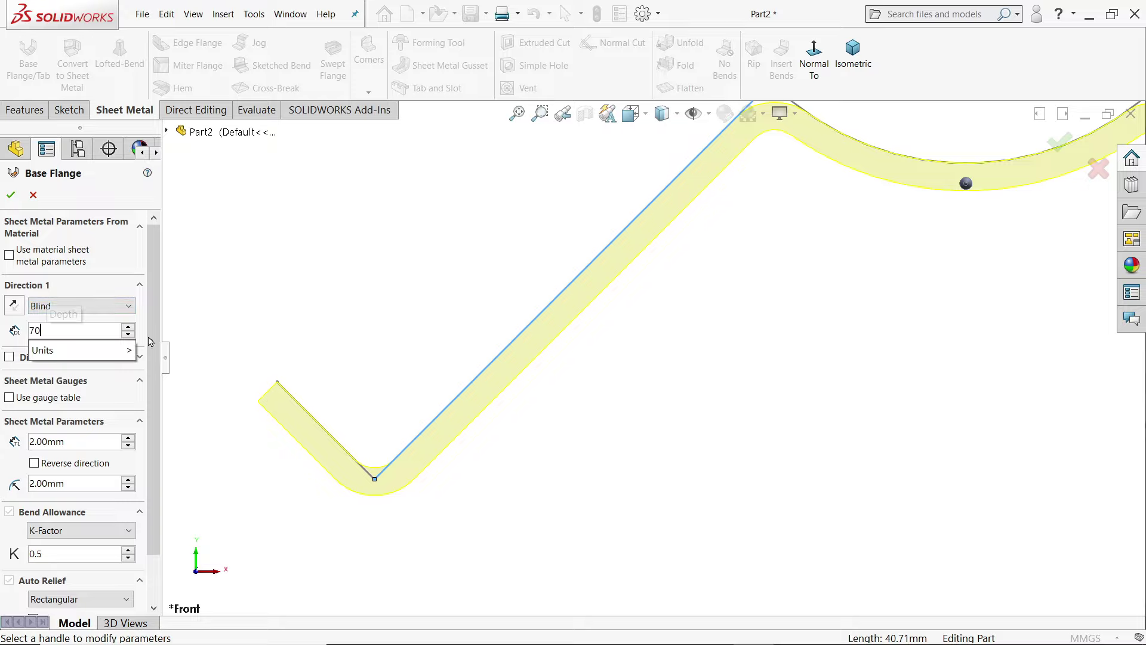
left_click(70, 310)
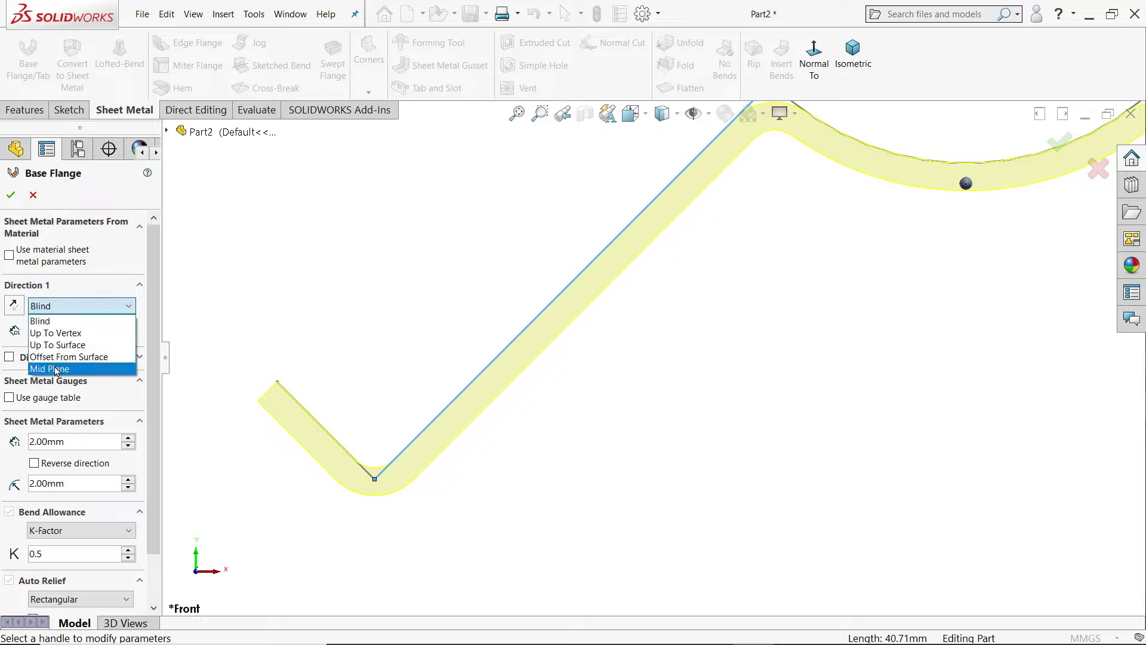
left_click(54, 367)
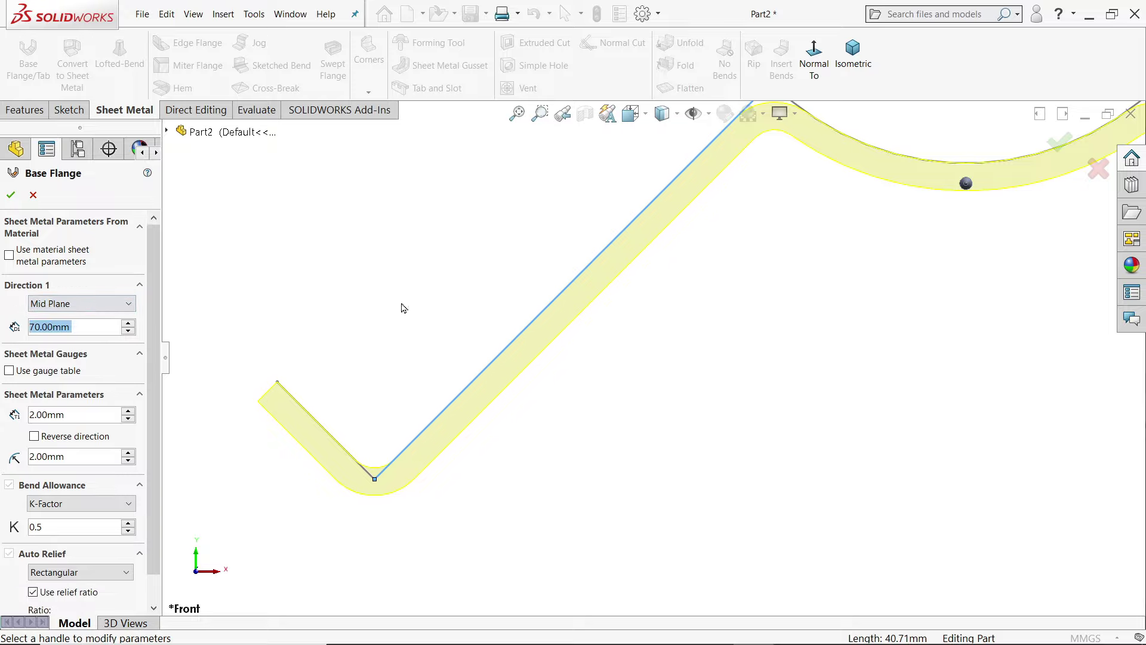
left_click(854, 63)
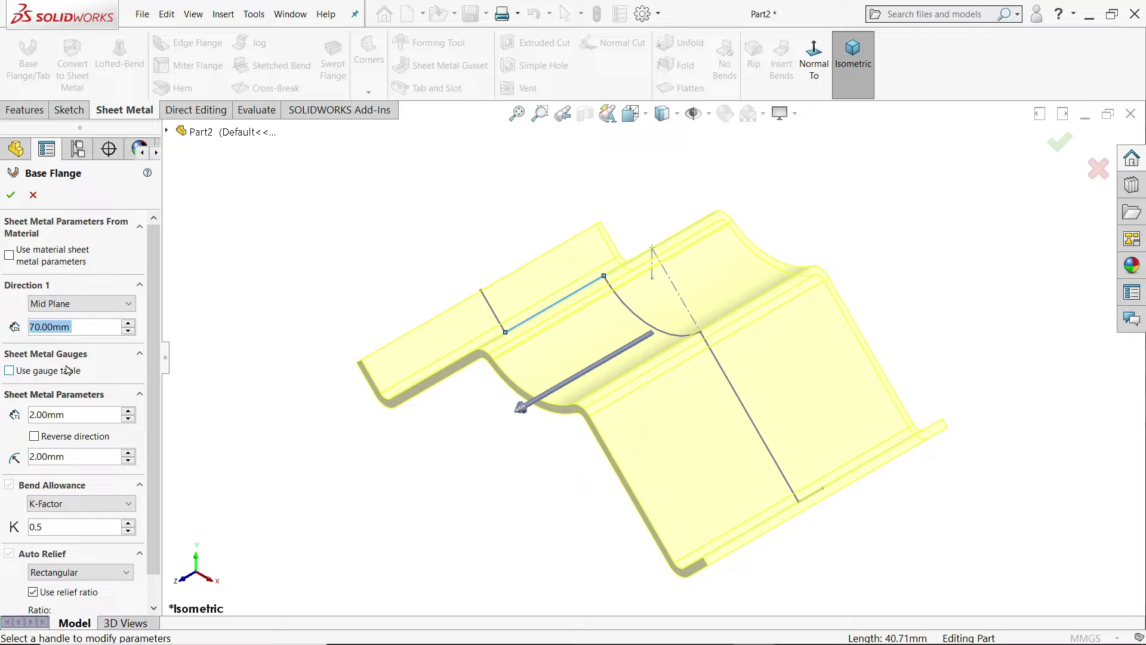
left_click_drag(70, 414, 15, 410)
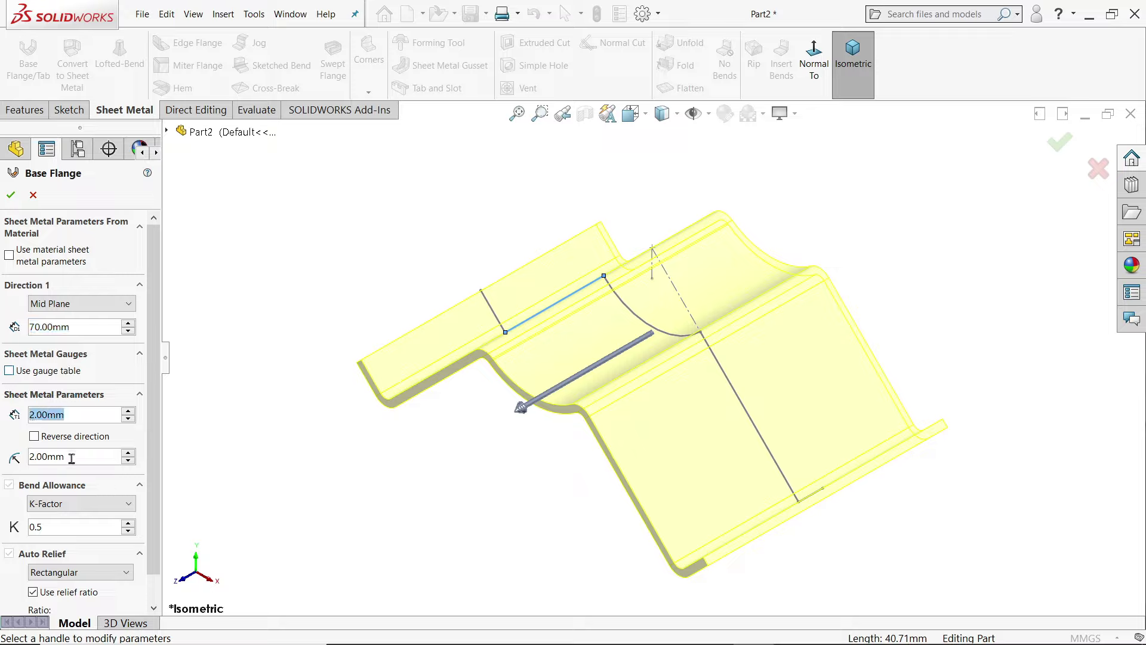
left_click_drag(71, 458, 38, 459)
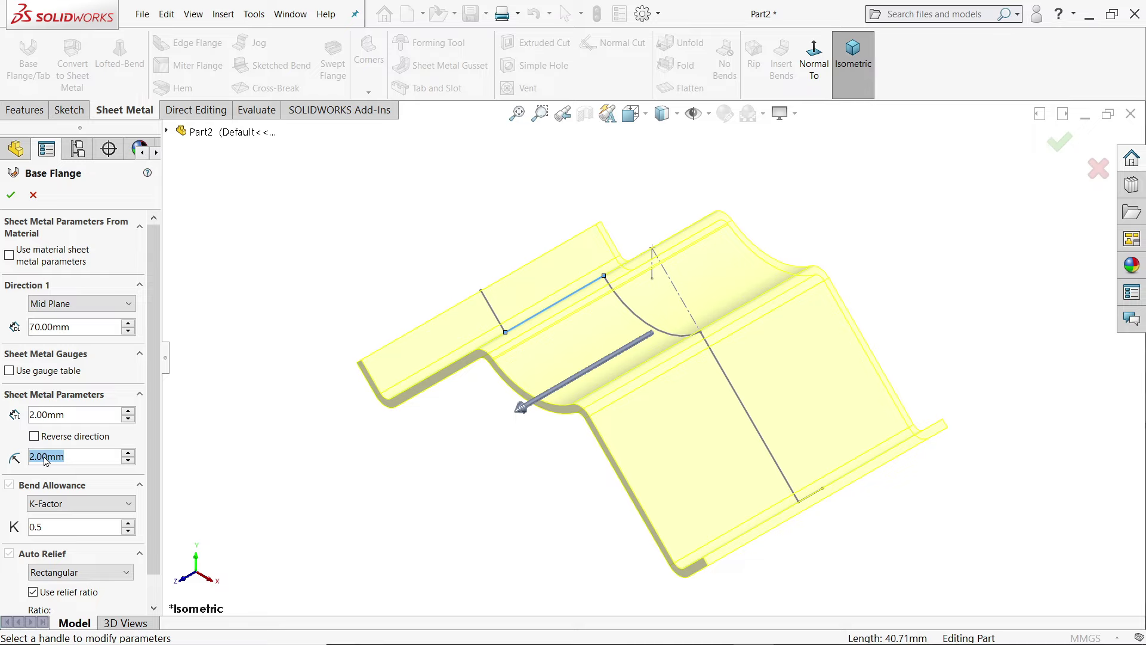
left_click(10, 195)
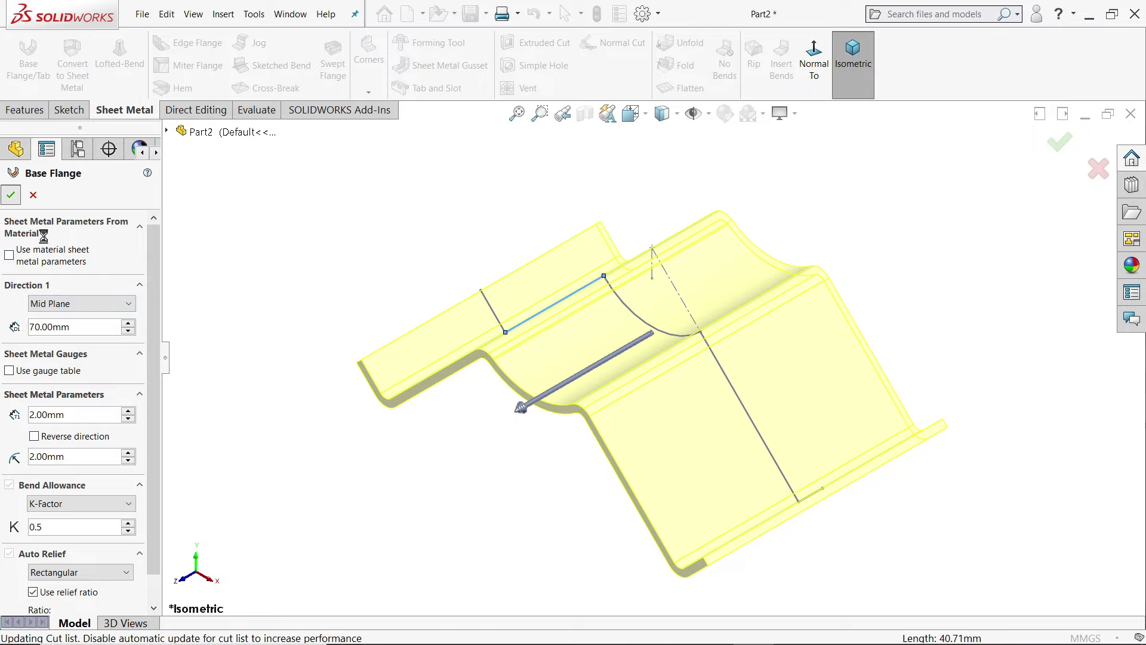
Turn on realistic shading and orbit the part to a side profile view
left_click(795, 113)
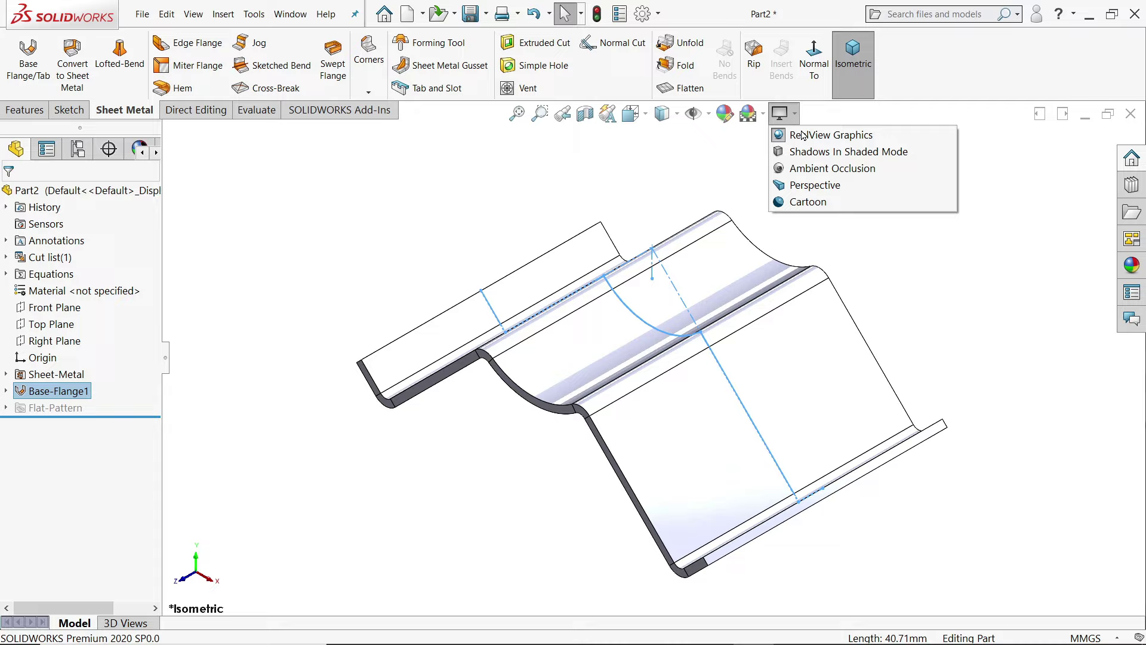
left_click(806, 134)
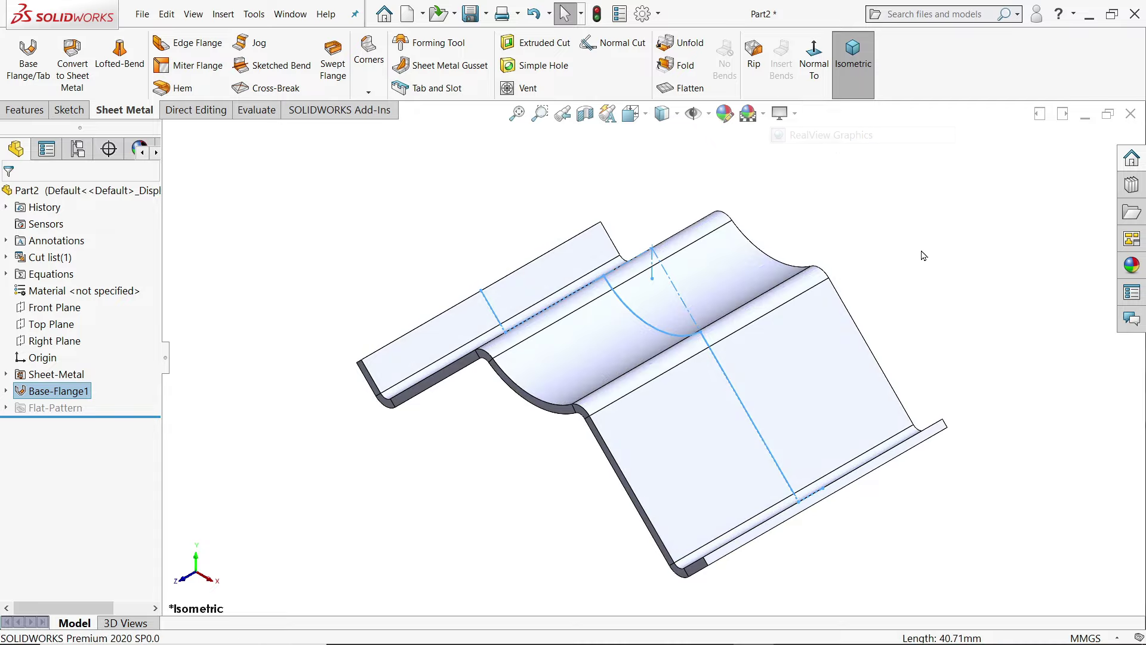
scroll(645, 448, "down", 2)
mouse_move(643, 448)
middle_mouse_down()
mouse_move(712, 332)
mouse_move(704, 340)
middle_mouse_up()
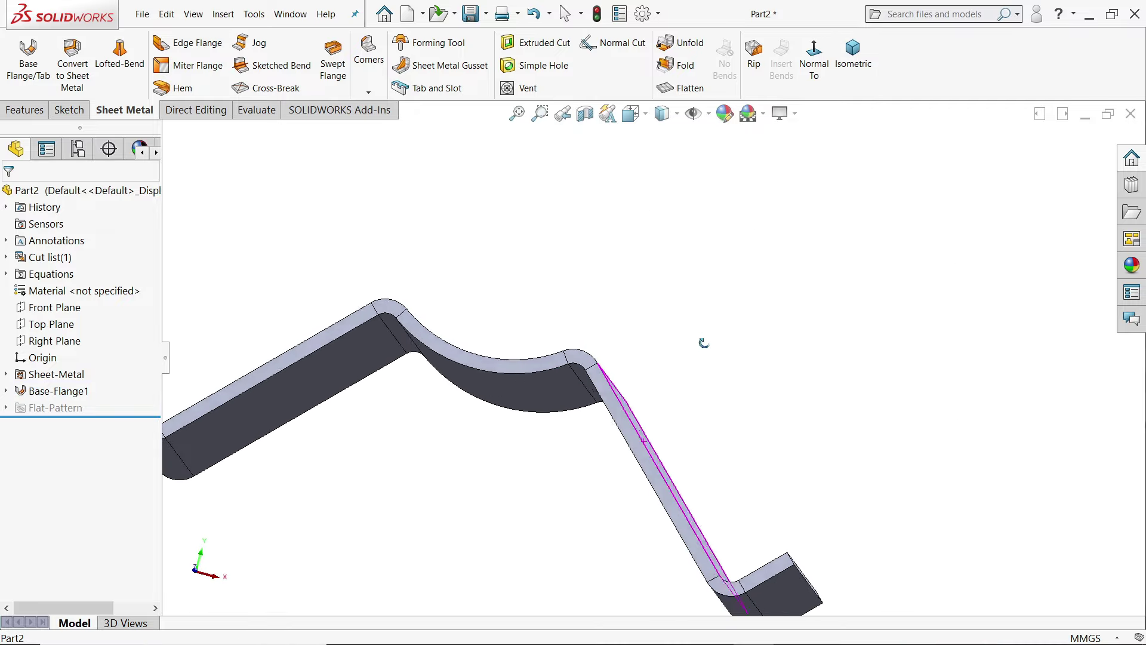
Measure two bend faces of the bracket with the Measure tool
left_click(256, 109)
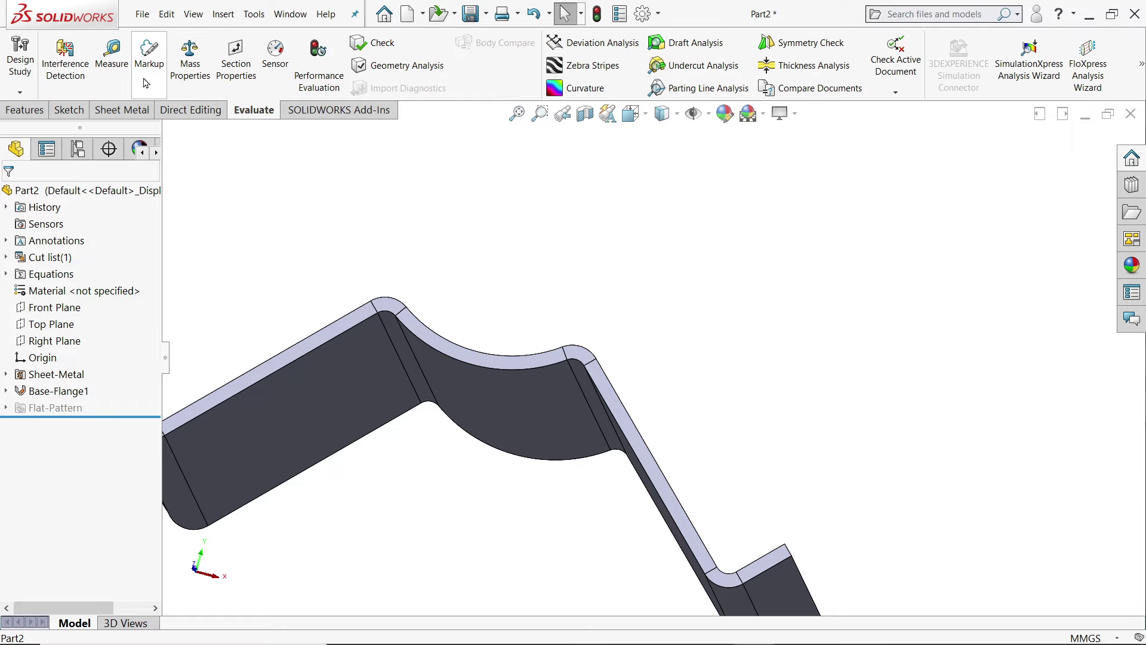
left_click(112, 52)
left_click(409, 356)
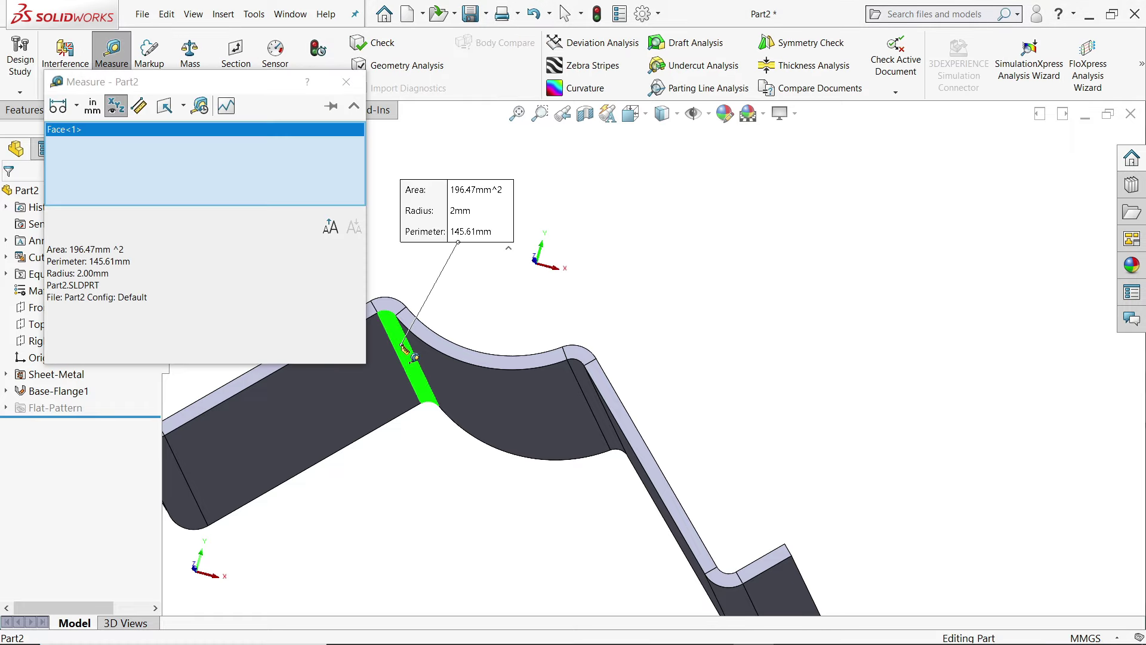
right_click(316, 176)
left_click(336, 179)
key("f")
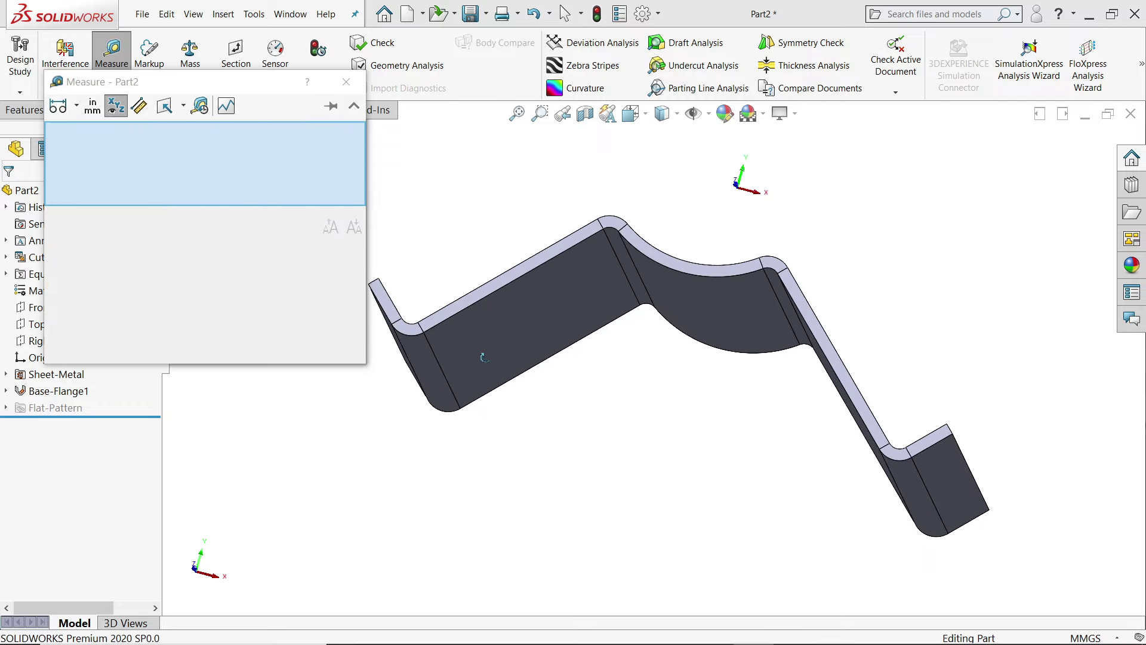
key("Up")
key("Up")
key("Up")
left_click(395, 453)
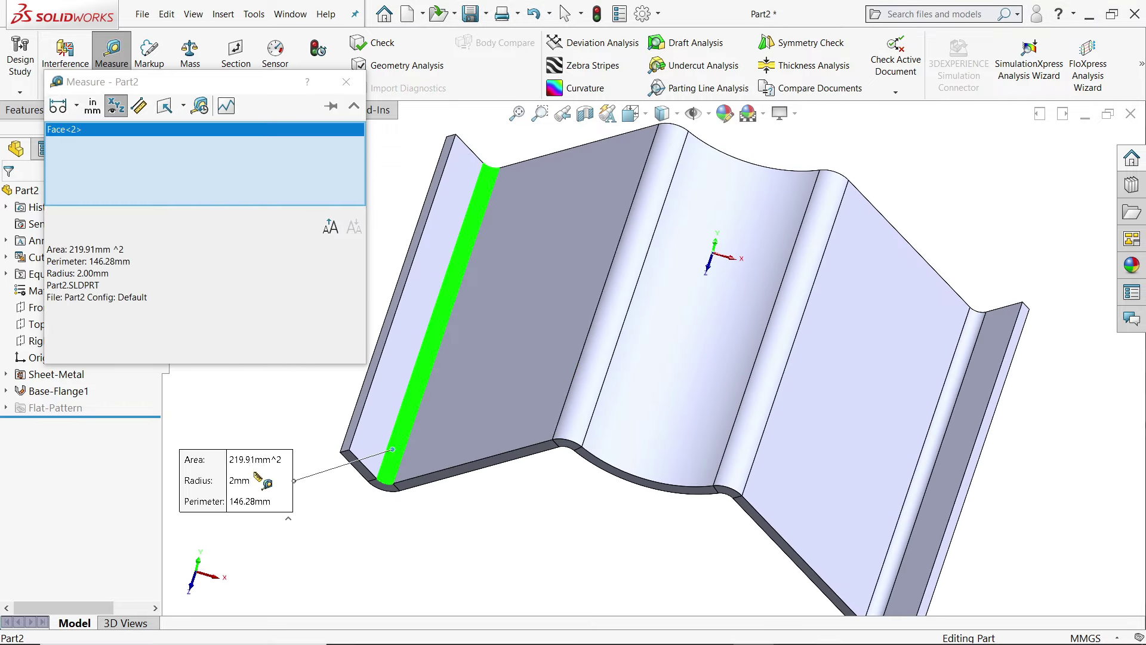
right_click(223, 182)
left_click(260, 187)
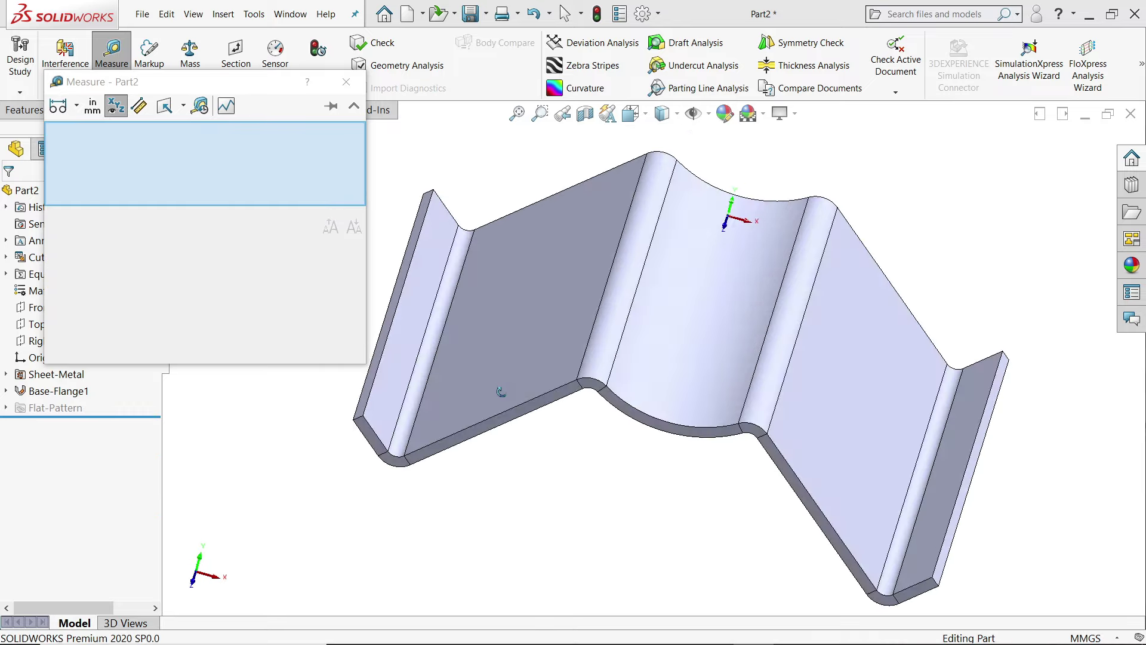
Measure a flange face, close Measure, and return the model to isometric view
middle_click_drag(499, 392, 538, 274)
scroll(512, 307, "up", 3)
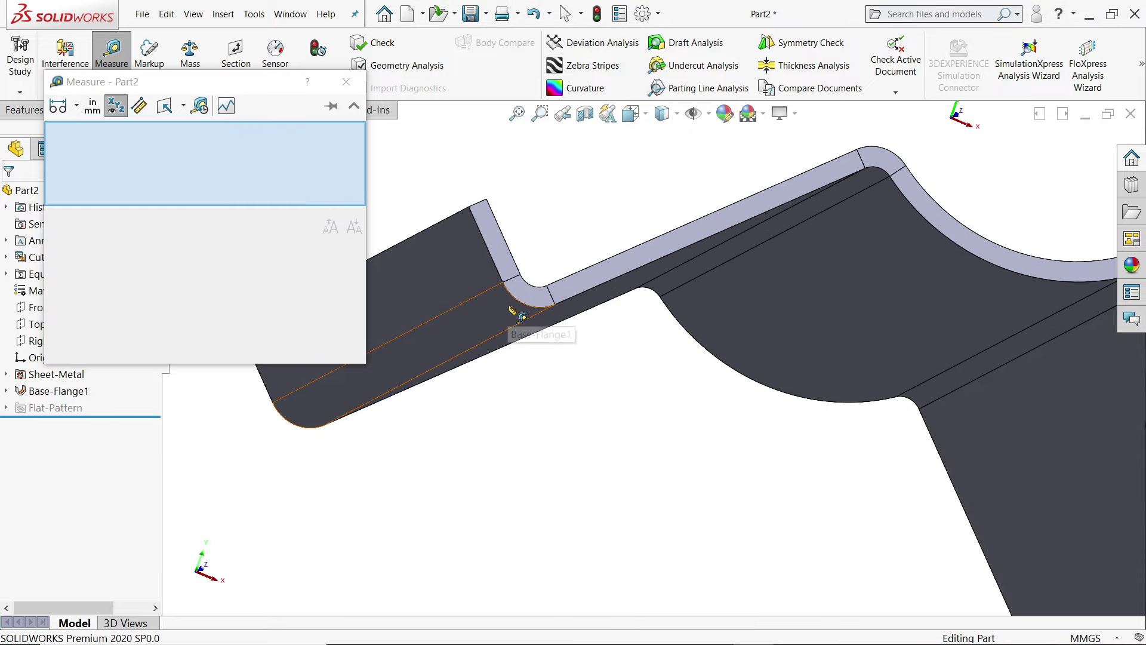
left_click(511, 310)
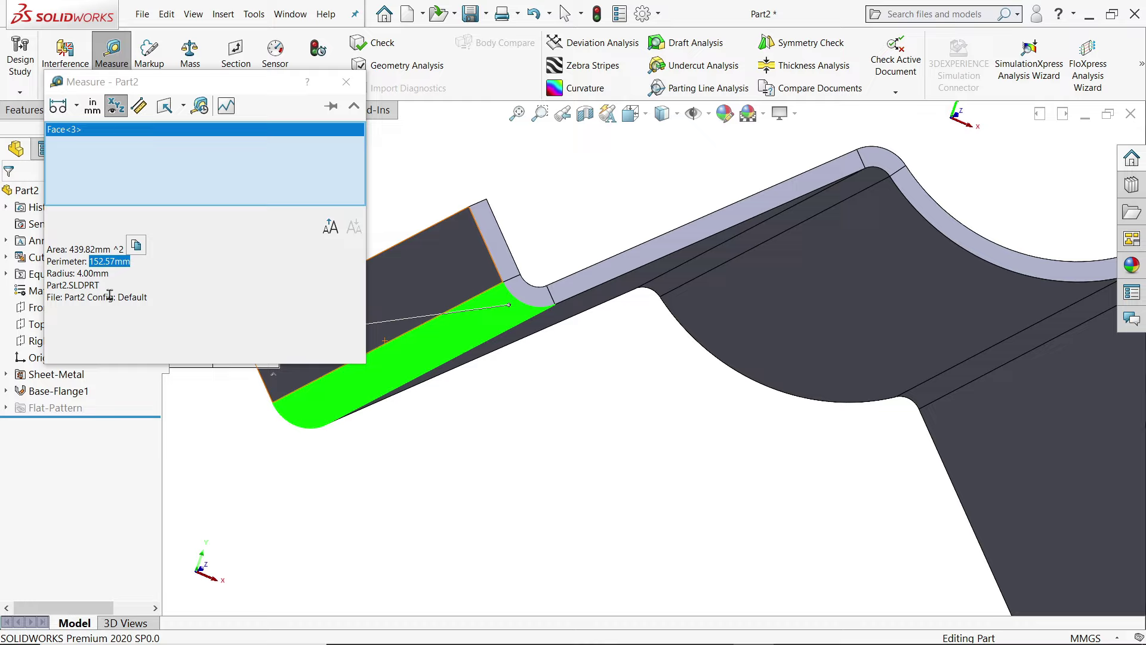
mouse_move(99, 274)
left_click(346, 82)
left_click(24, 109)
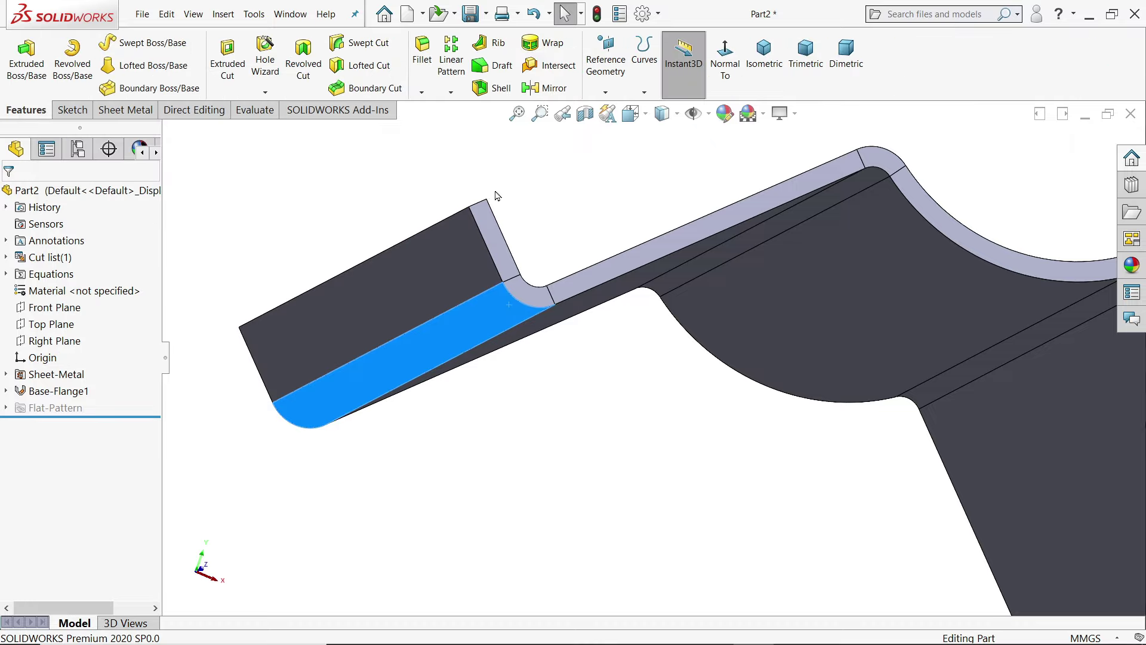
key("ctrl+7")
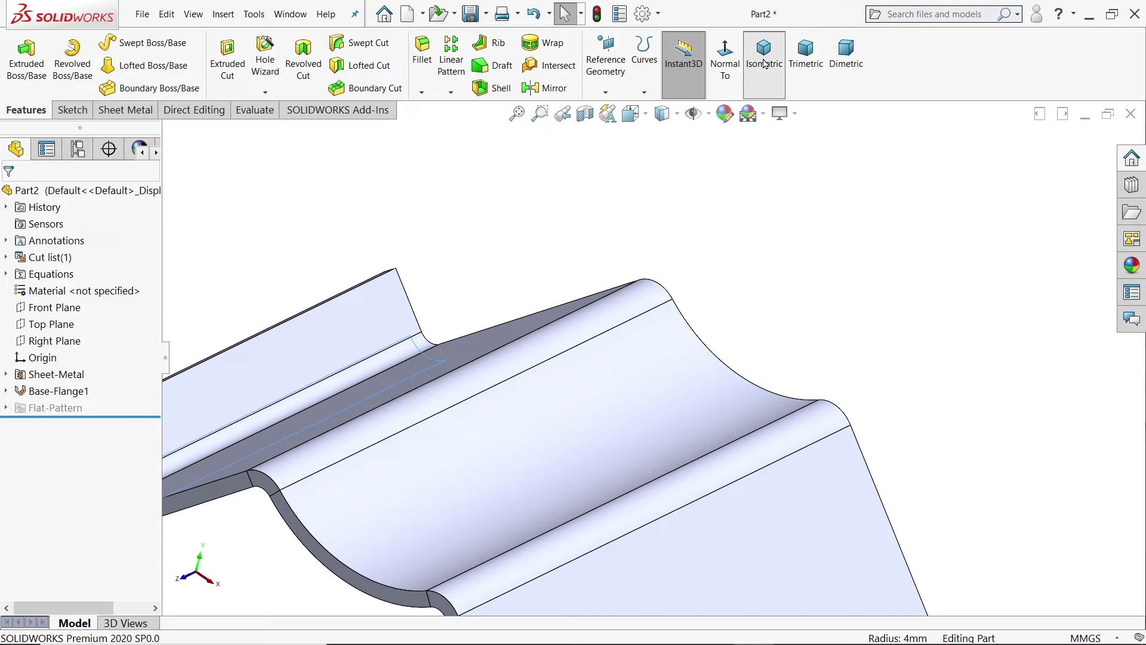
left_click(764, 47)
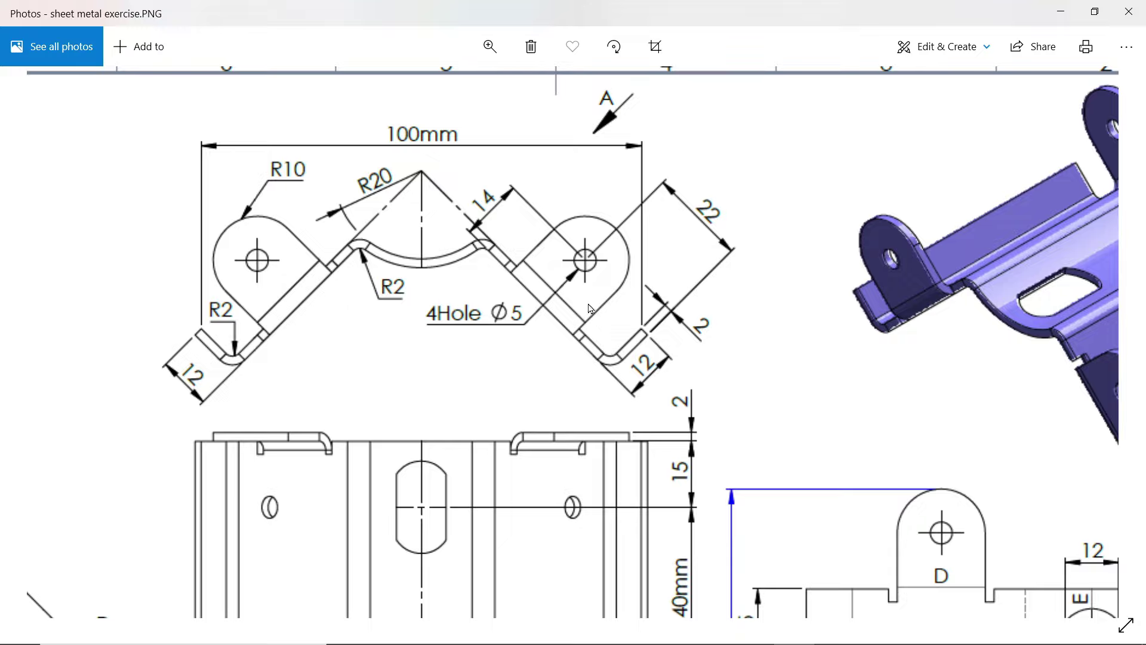
Review the drawing's slotted top view, Detail B and 3-D view, then return to SOLIDWORKS
left_click_drag(598, 378, 624, 159)
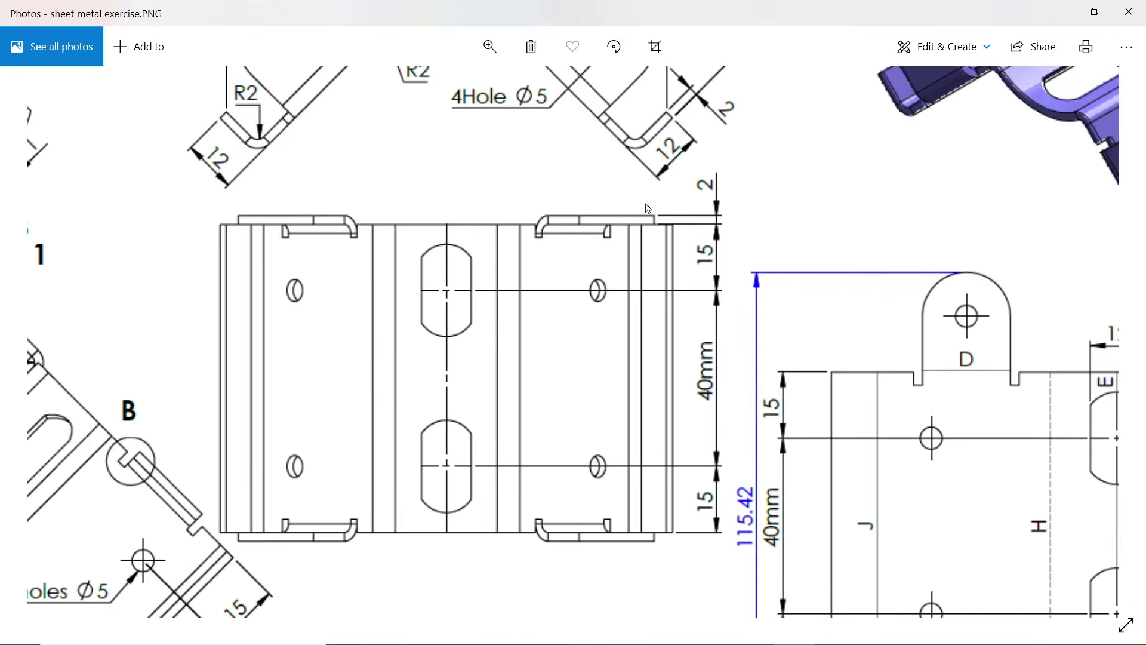
scroll(649, 214, "up", 2)
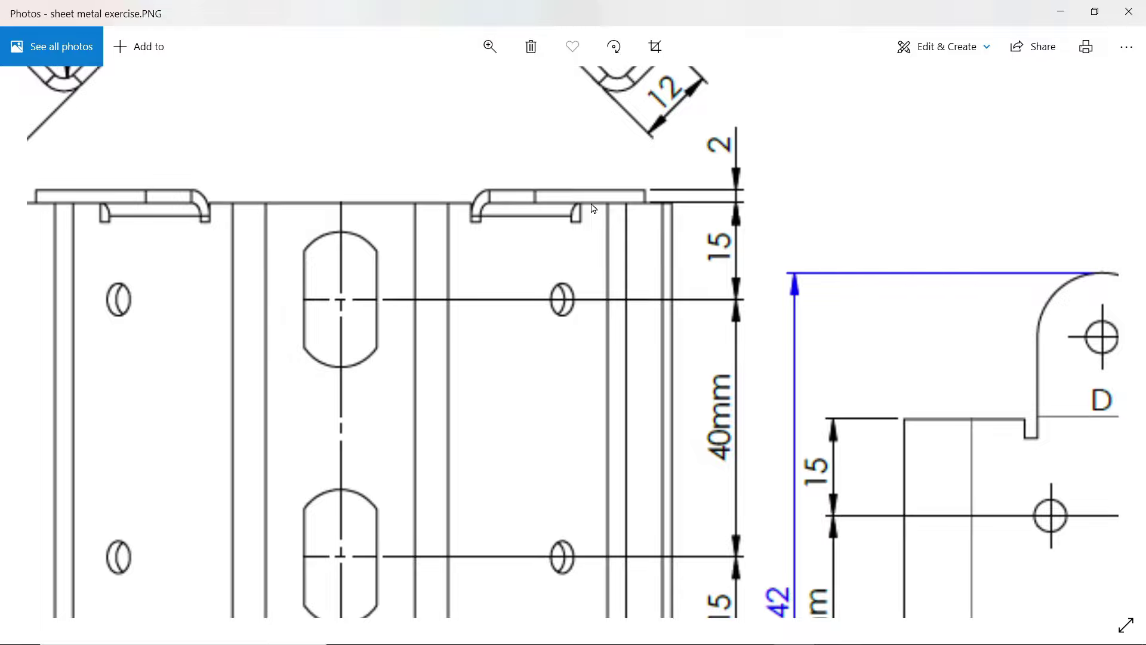
scroll(592, 209, "down", 2)
scroll(591, 209, "down", 2)
scroll(596, 224, "down", 1)
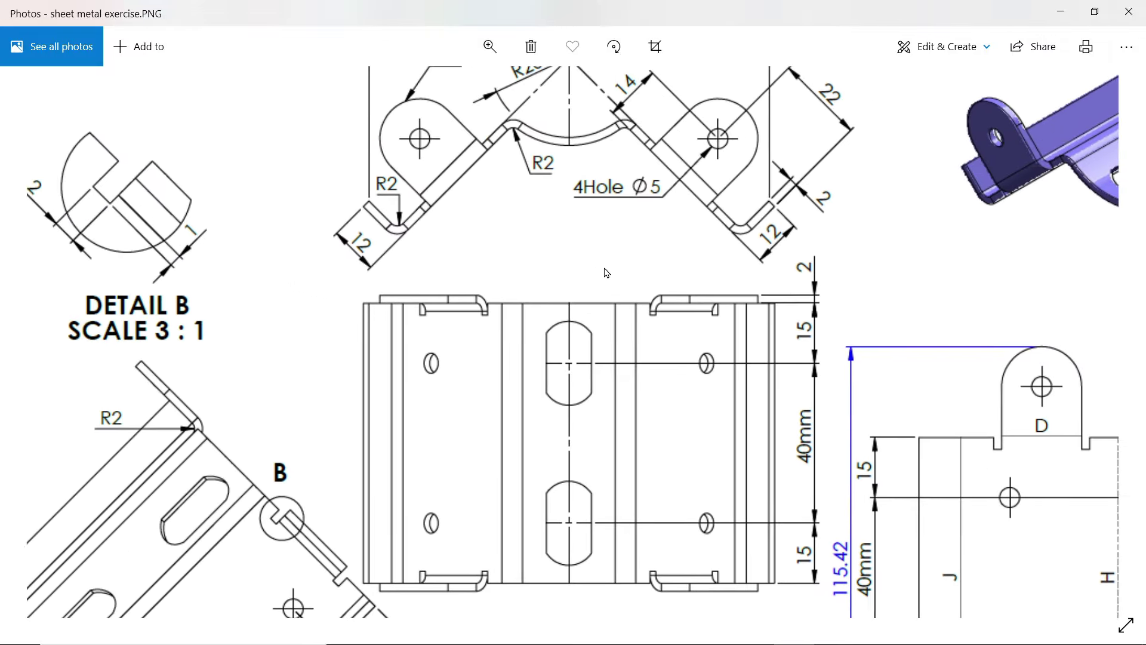
left_click_drag(605, 272, 735, 243)
scroll(433, 462, "up", 1)
scroll(419, 431, "up", 1)
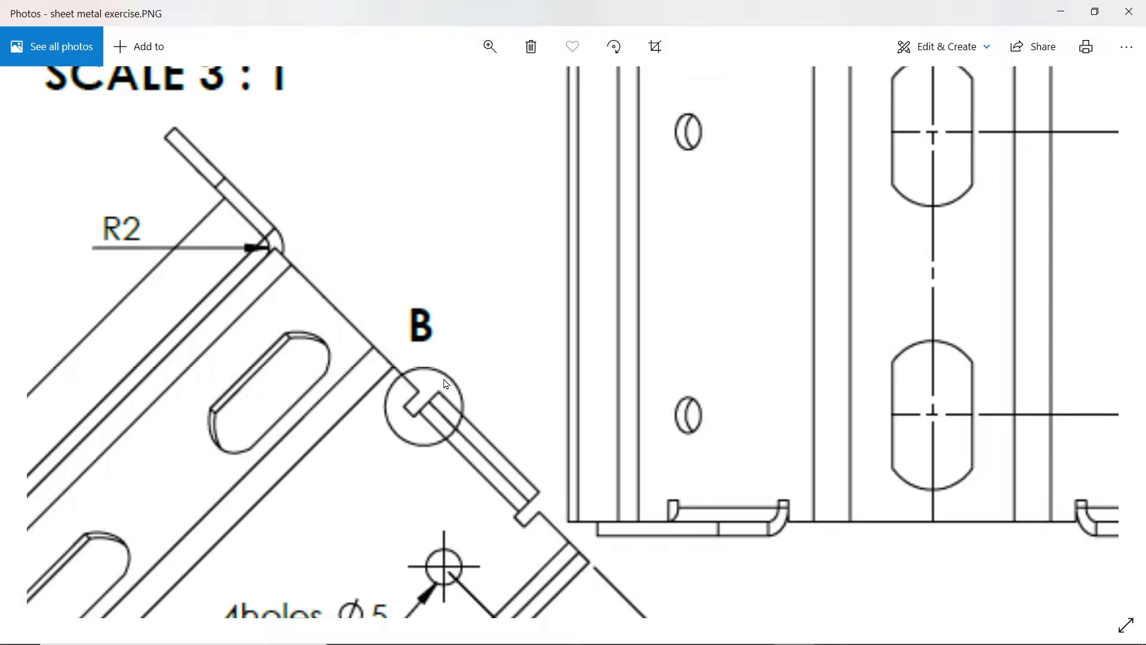
scroll(444, 383, "down", 1)
scroll(397, 206, "down", 1)
left_click_drag(397, 205, 476, 400)
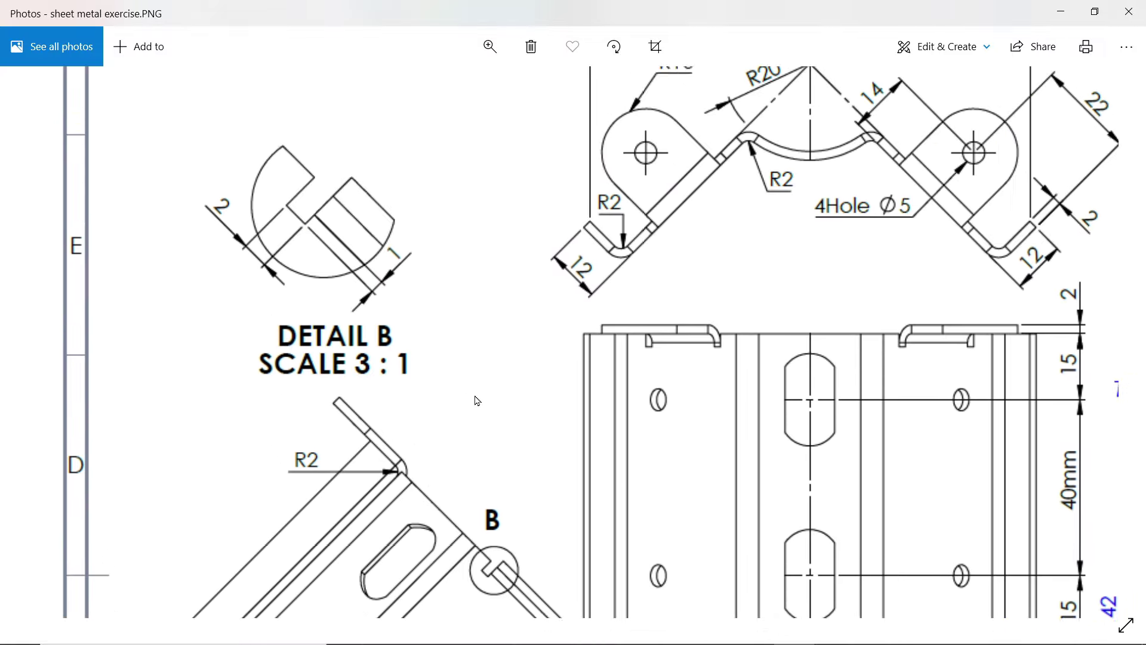
scroll(313, 245, "up", 1)
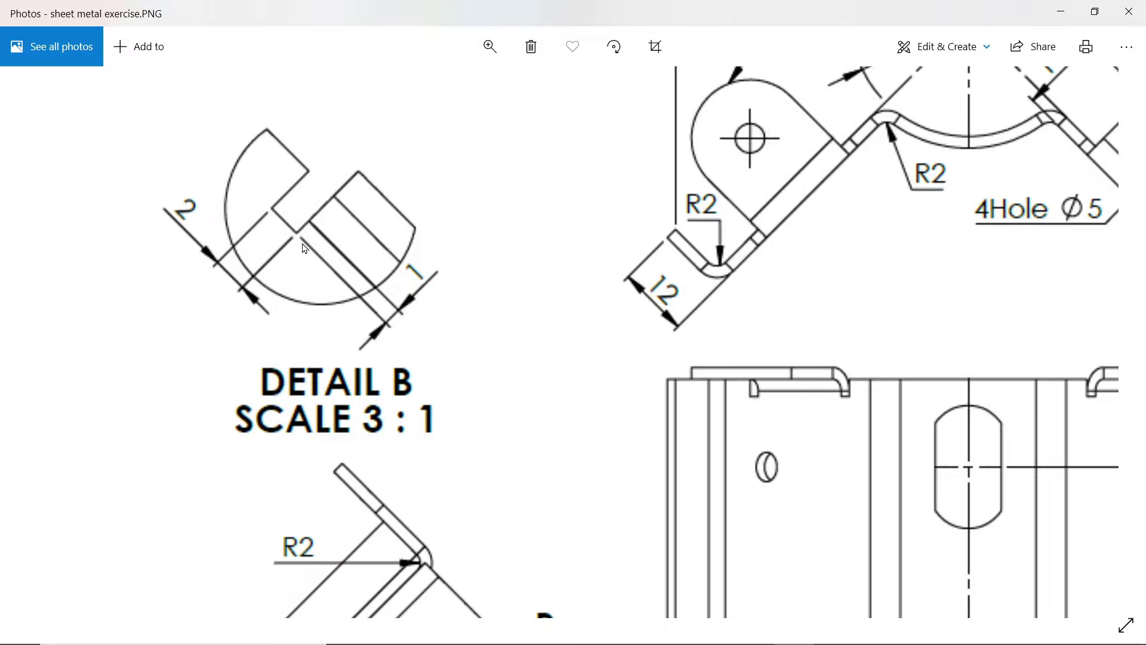
scroll(310, 264, "down", 1)
scroll(316, 266, "down", 2)
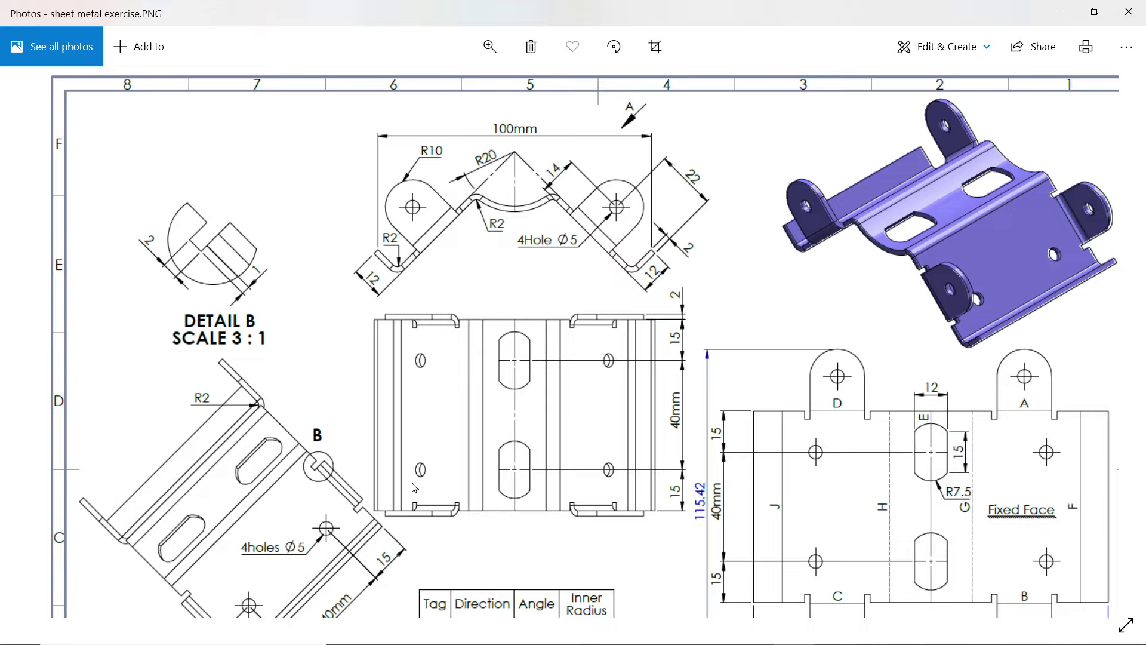
scroll(413, 487, "down", 2)
scroll(328, 342, "up", 2)
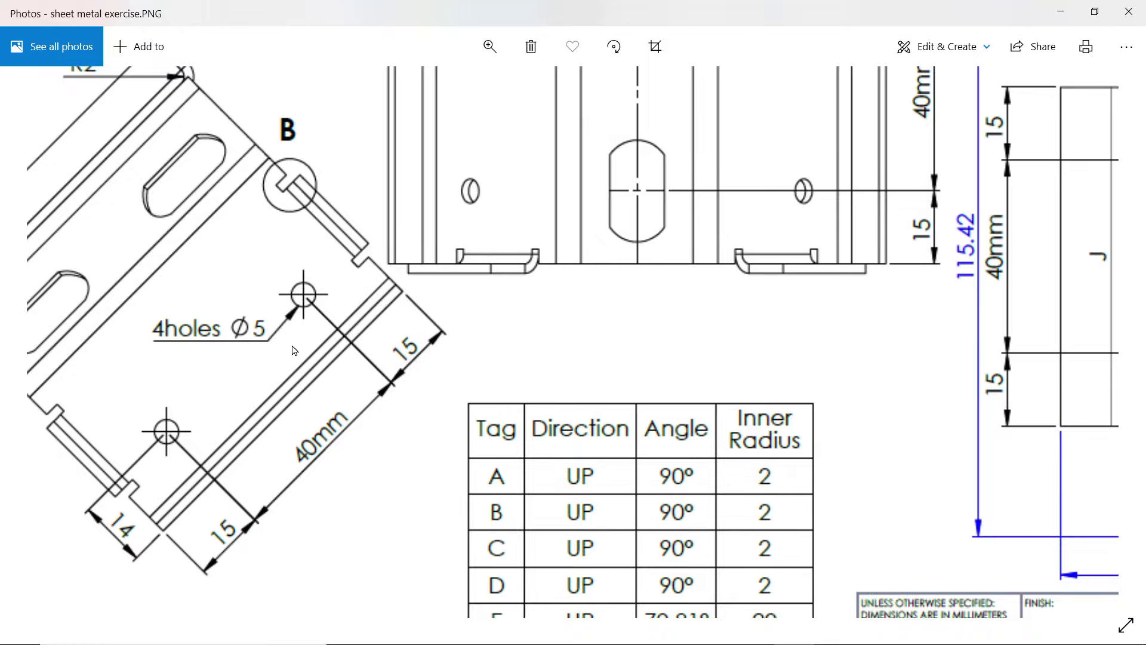
scroll(365, 370, "down", 5)
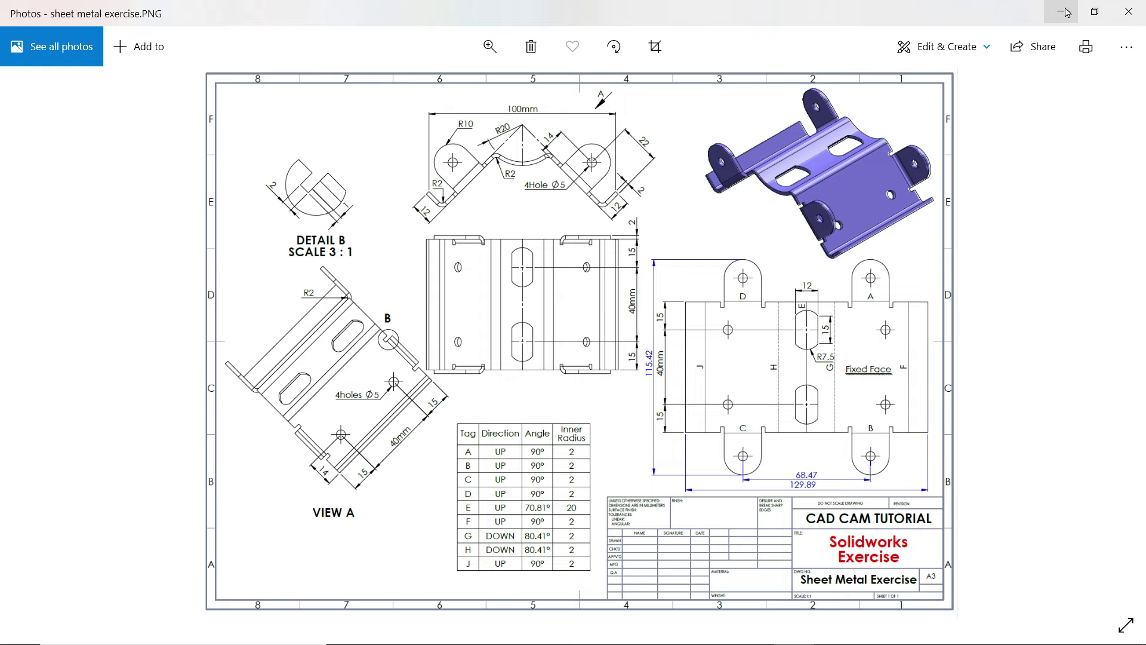
left_click(1060, 12)
left_click(124, 110)
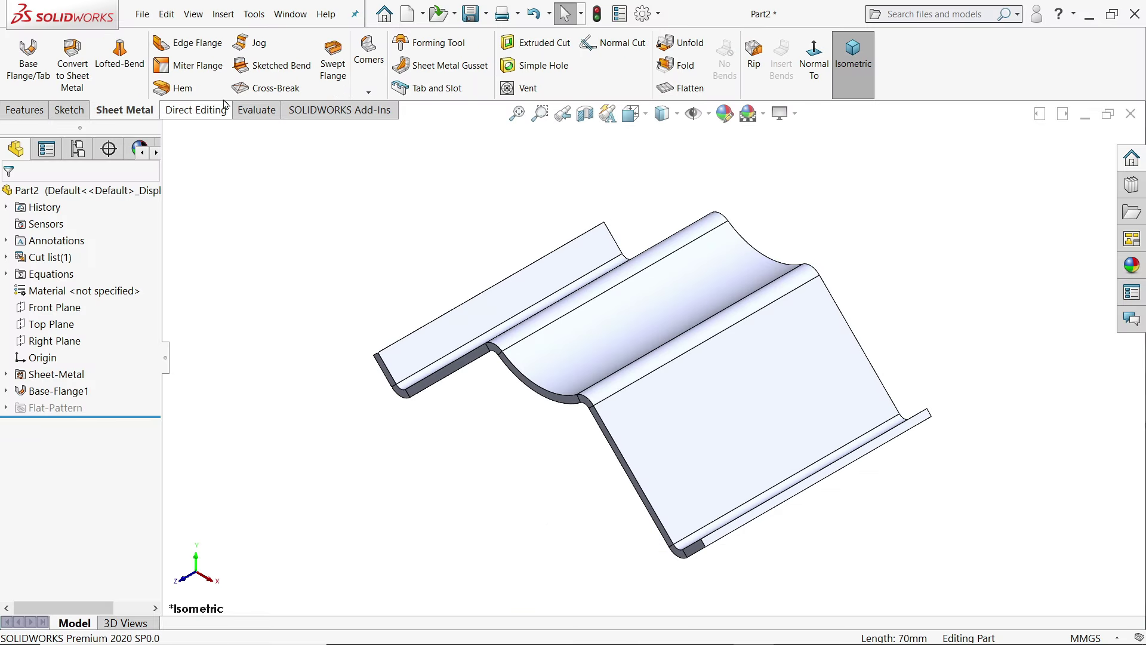
Start a 20 mm Edge Flange on the top edge with Outer Virtual Sharp and Material Outside
left_click(197, 43)
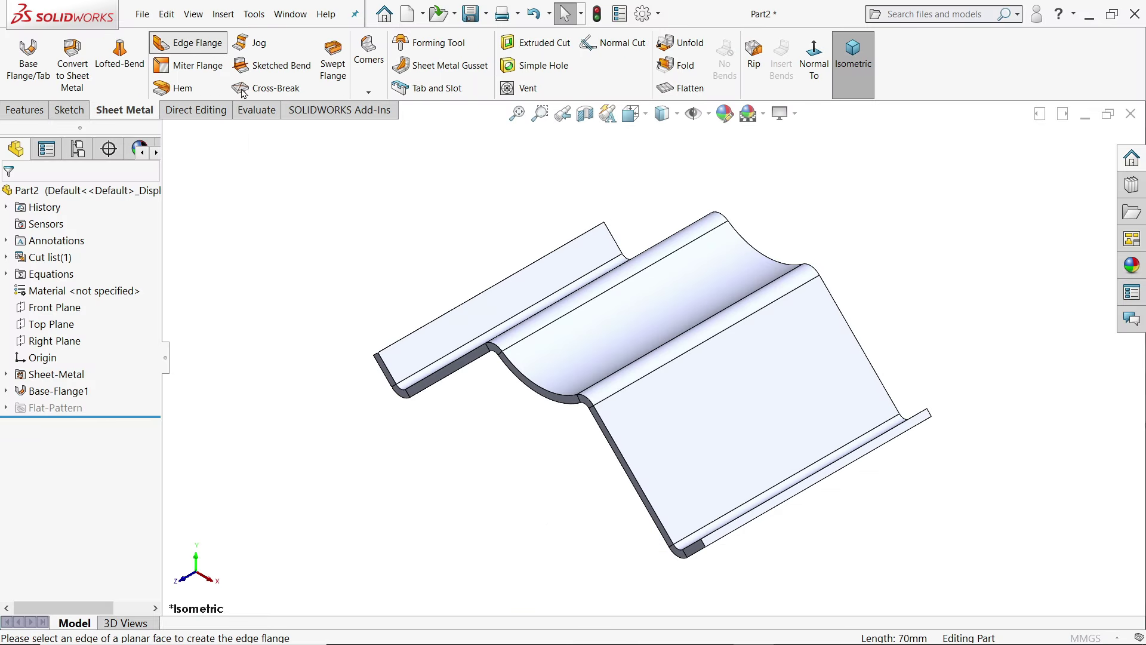
scroll(681, 507, "down", 2)
scroll(678, 504, "down", 2)
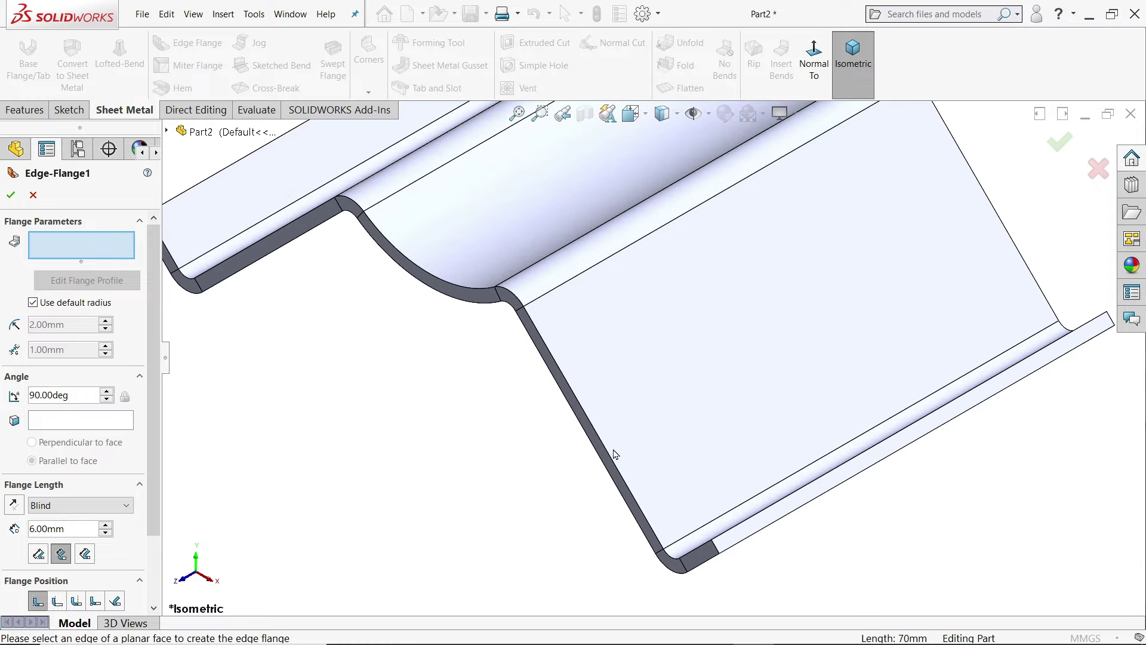
left_click(619, 441)
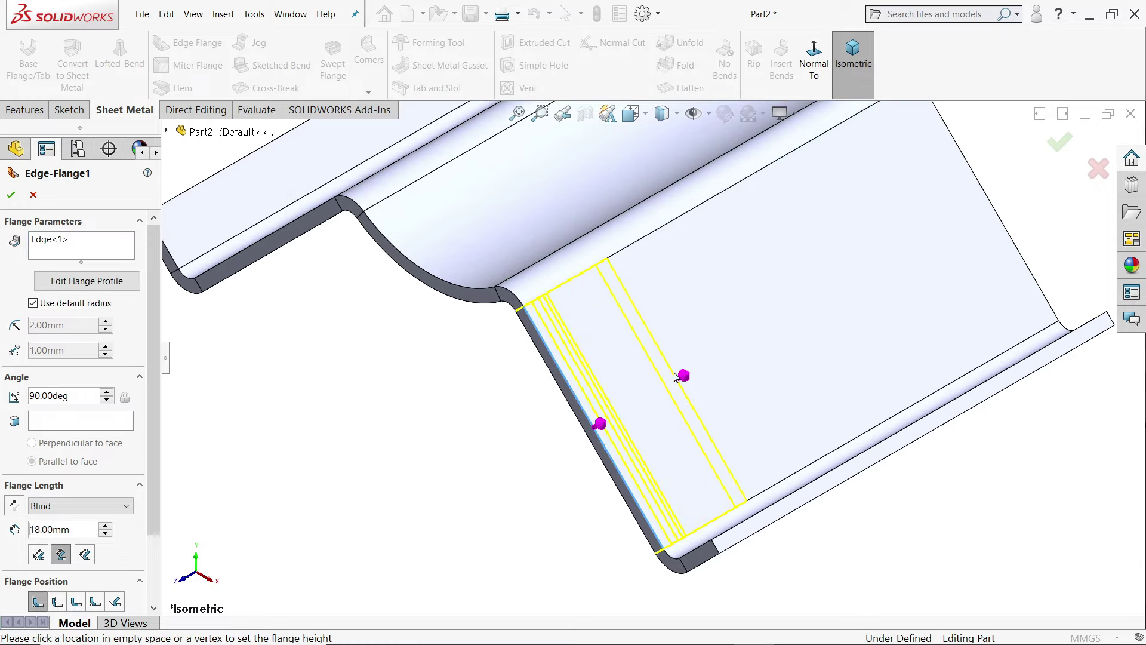
left_click(690, 372)
middle_click_drag(631, 421, 526, 365)
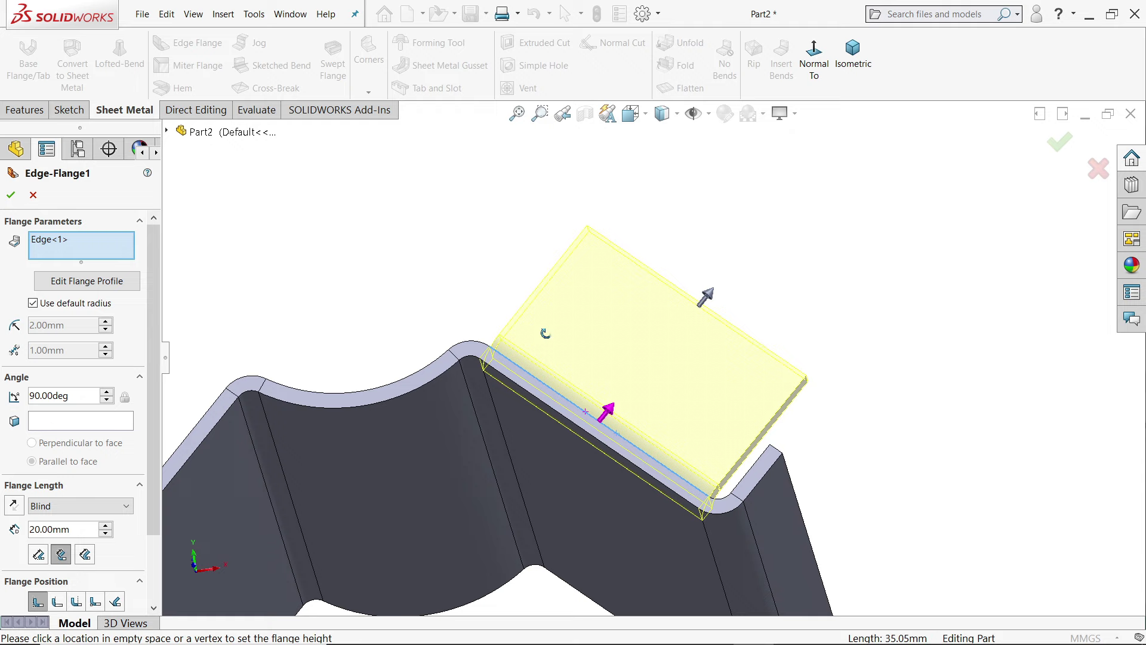
scroll(134, 421, "down", 1)
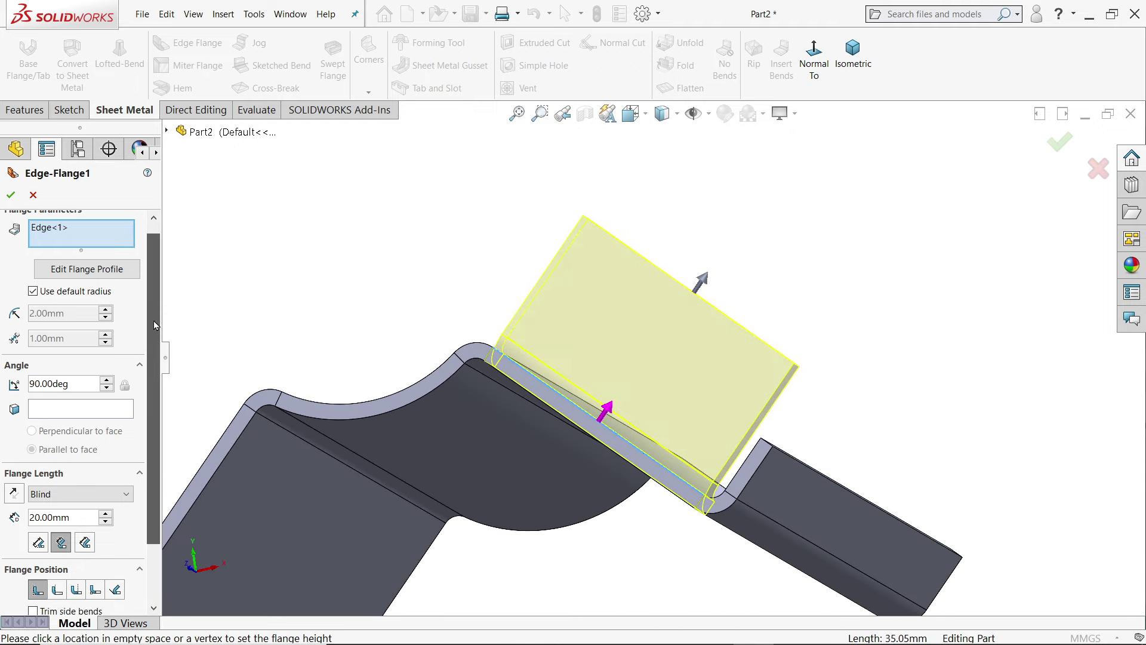
scroll(140, 436, "down", 3)
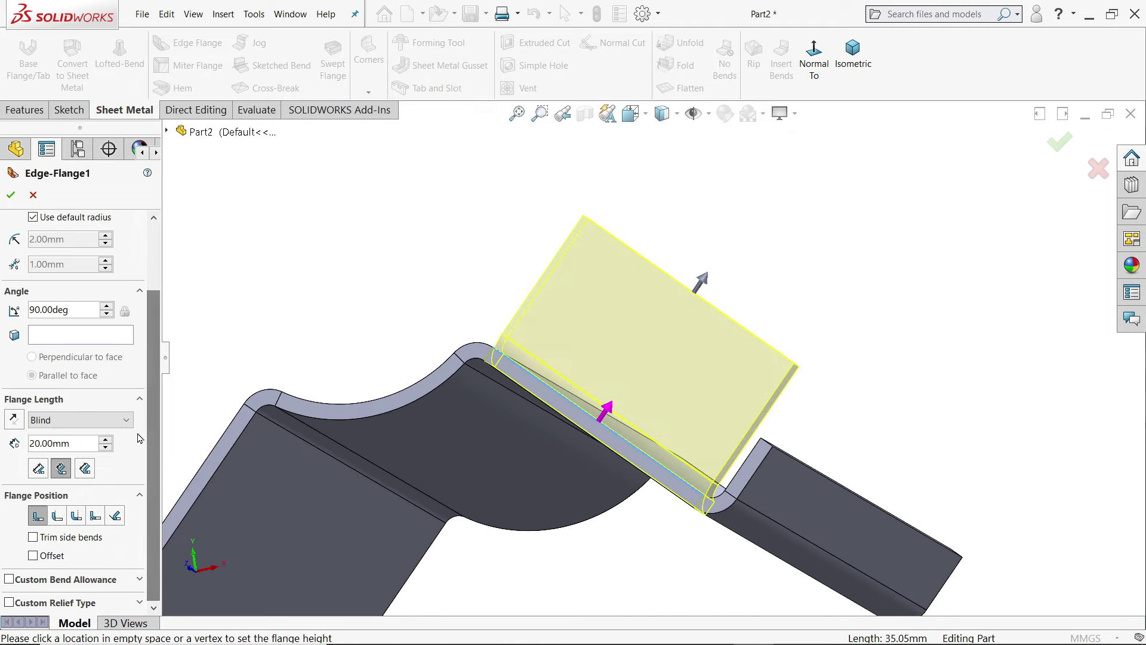
left_click(38, 468)
scroll(467, 444, "down", 2)
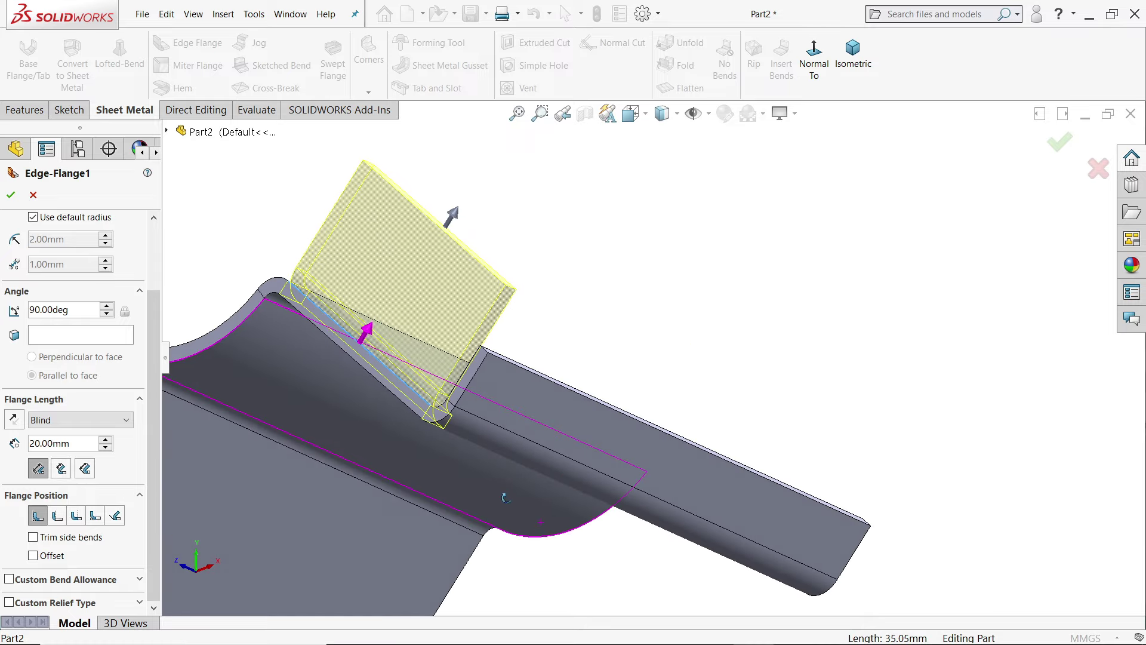
scroll(465, 445, "down", 2)
scroll(466, 443, "down", 2)
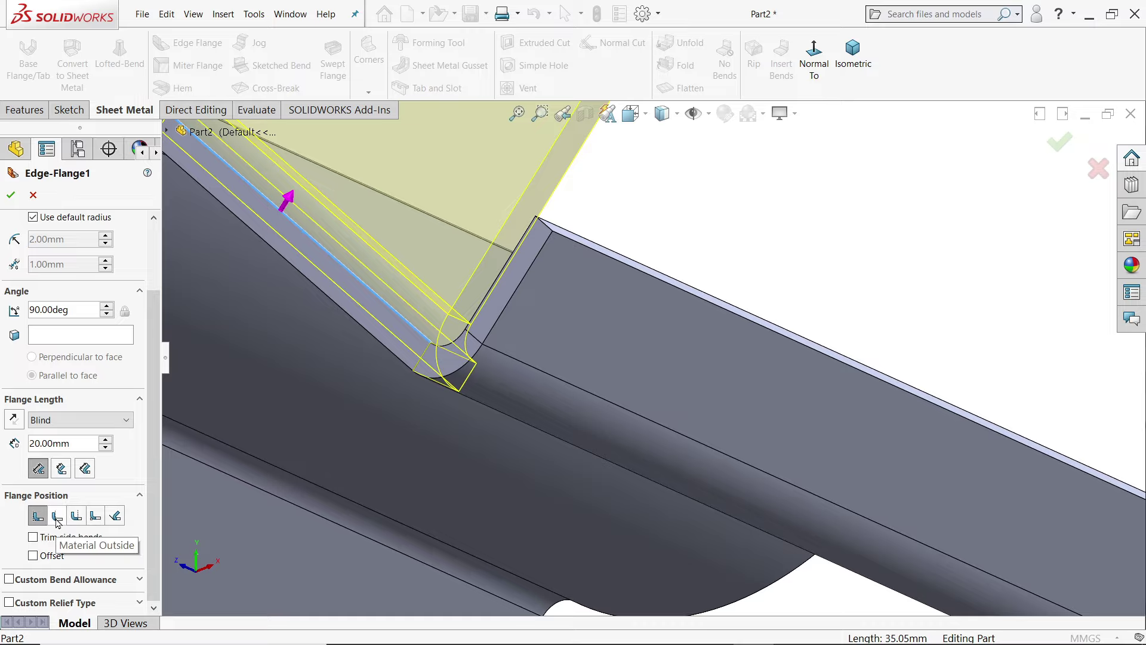
left_click(57, 517)
scroll(460, 403, "down", 2)
scroll(466, 405, "up", 4)
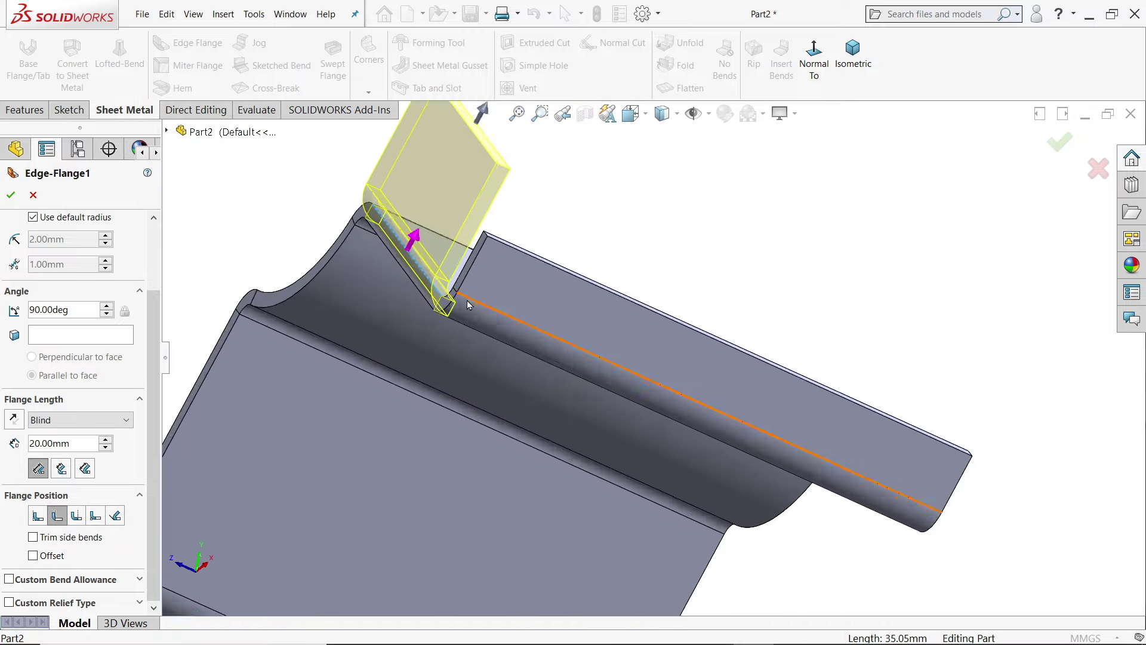
scroll(467, 305, "down", 3)
scroll(453, 279, "up", 1)
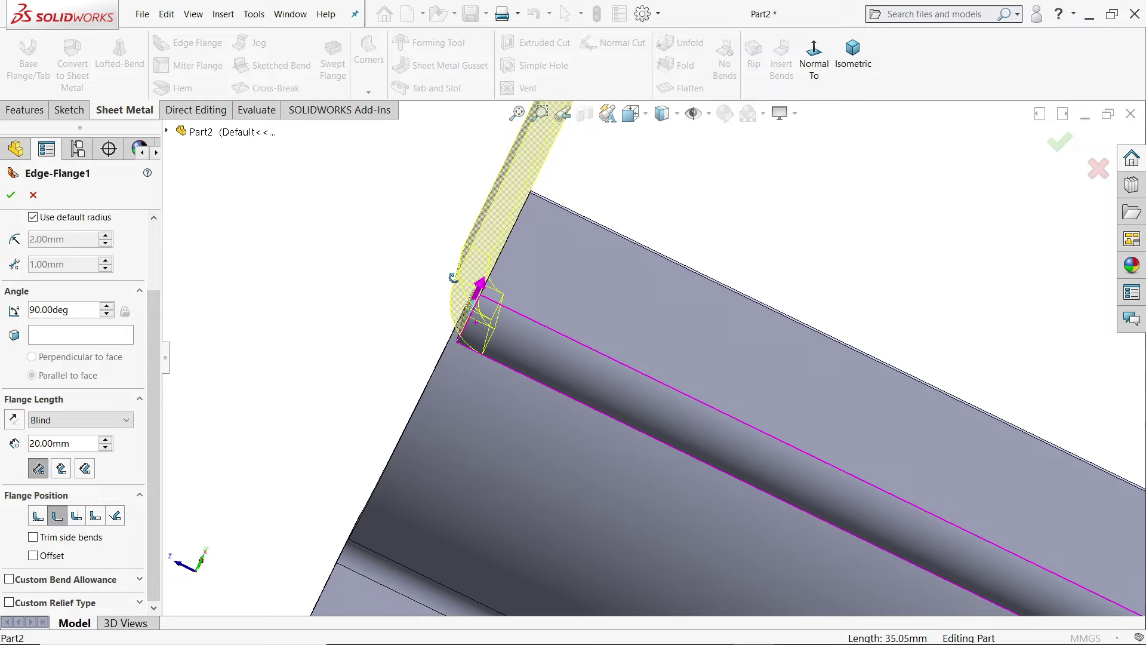
scroll(543, 251, "up", 3)
scroll(619, 285, "down", 2)
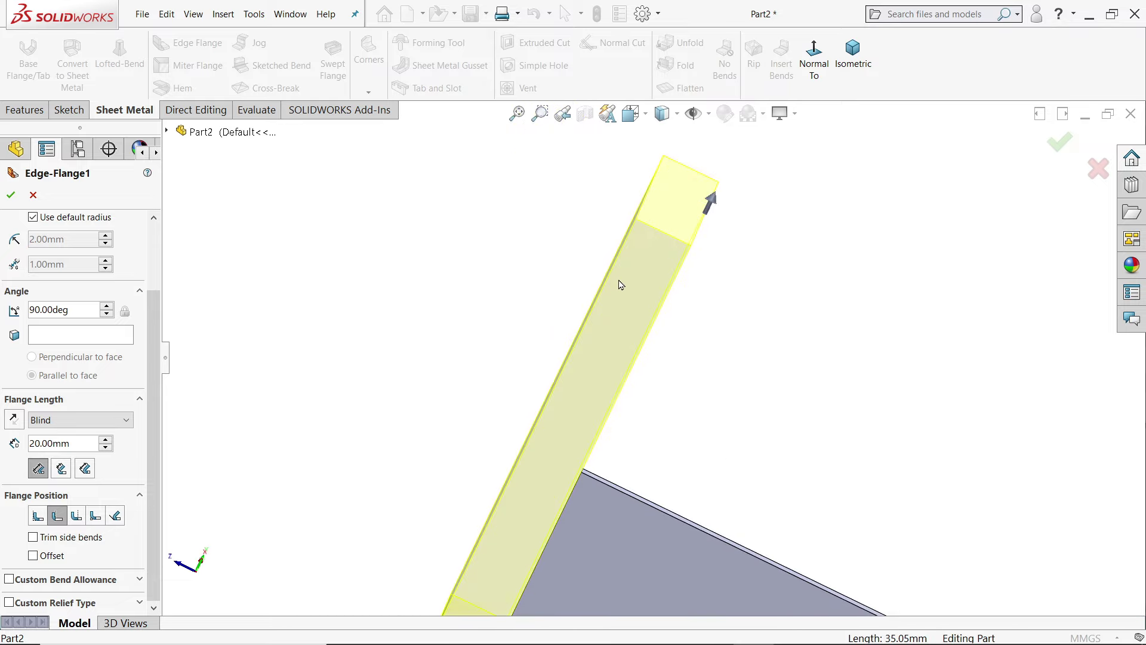
scroll(572, 438, "up", 2)
scroll(638, 475, "up", 2)
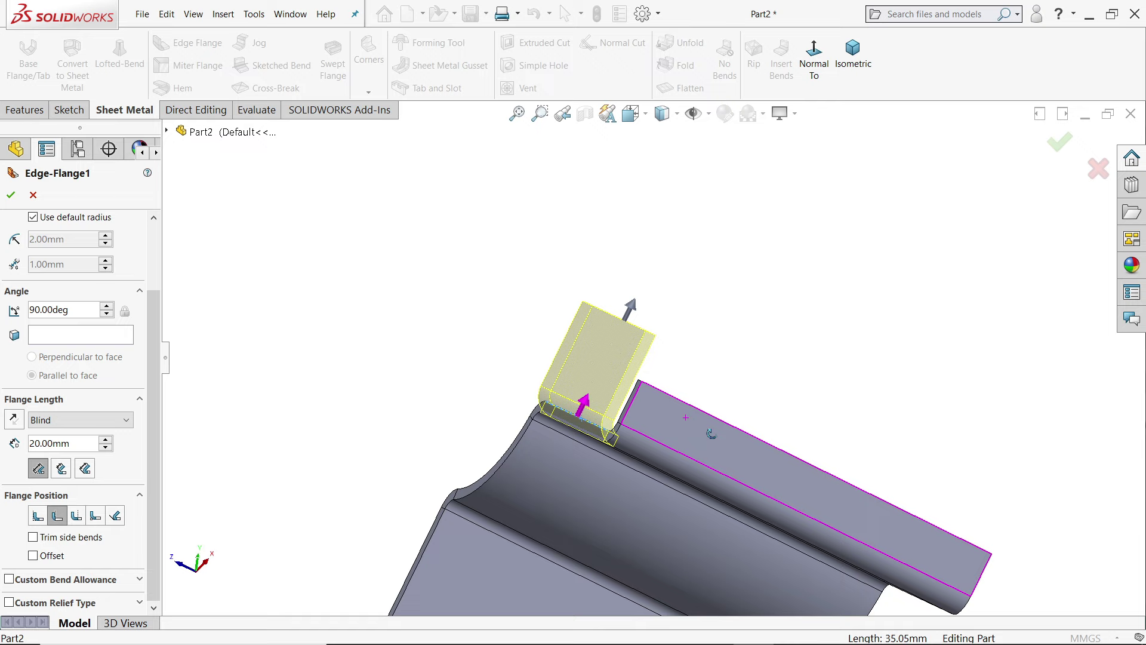
scroll(672, 492, "up", 2)
middle_click_drag(702, 510, 724, 505)
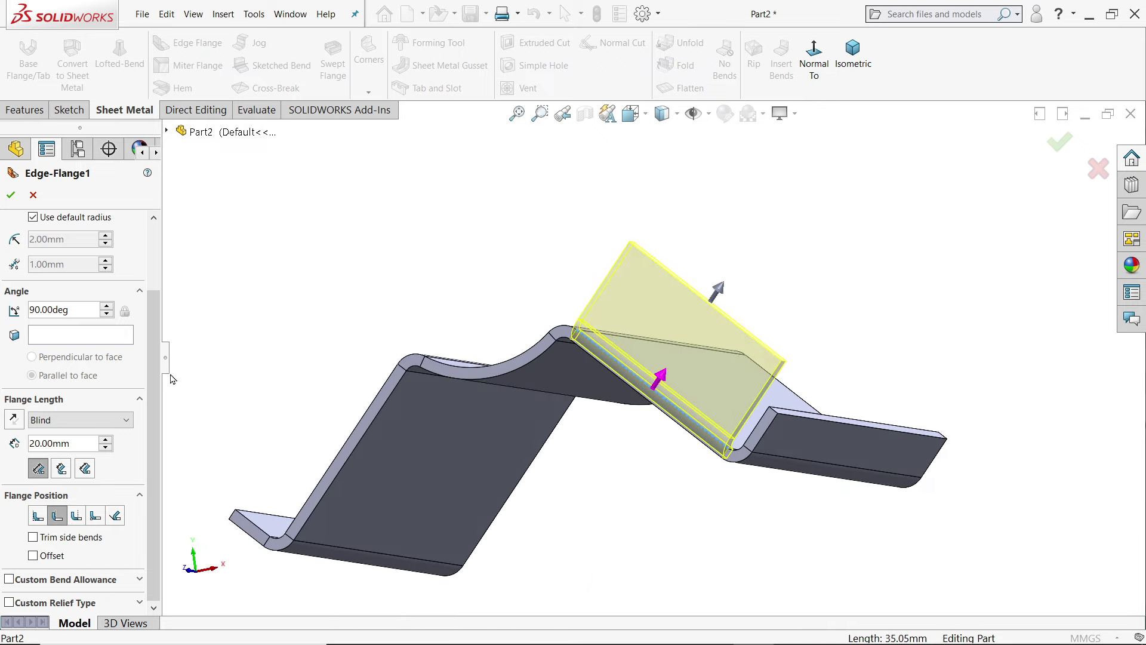
scroll(154, 377, "up", 2)
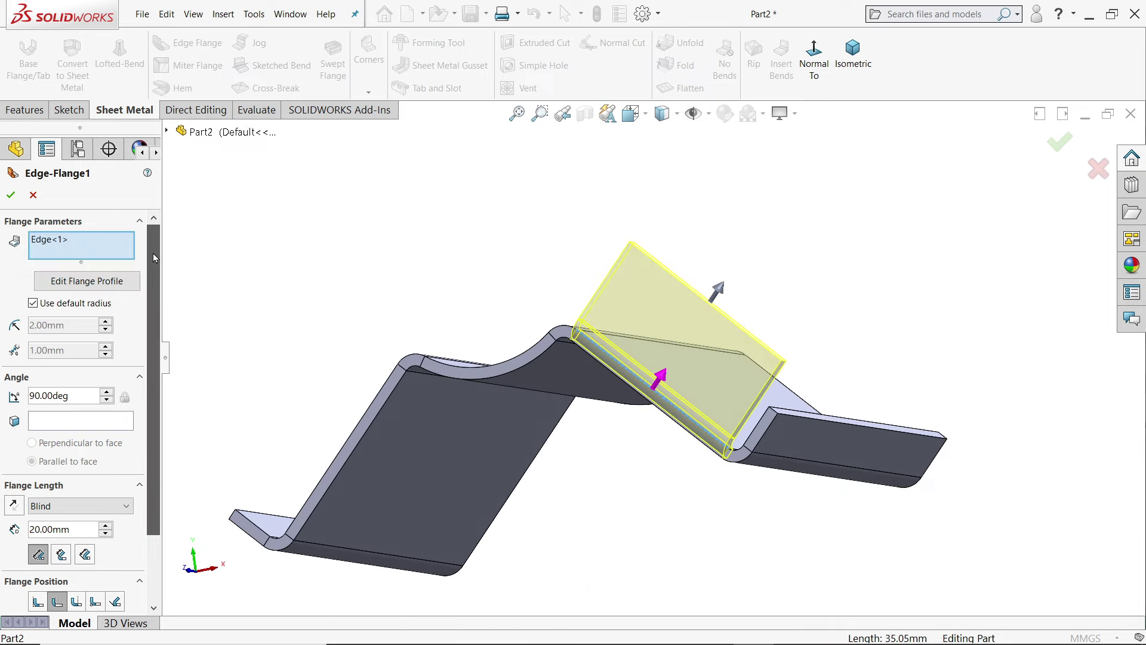
Narrow the flange profile from both sides and add a three-point arc across its top
left_click(89, 281)
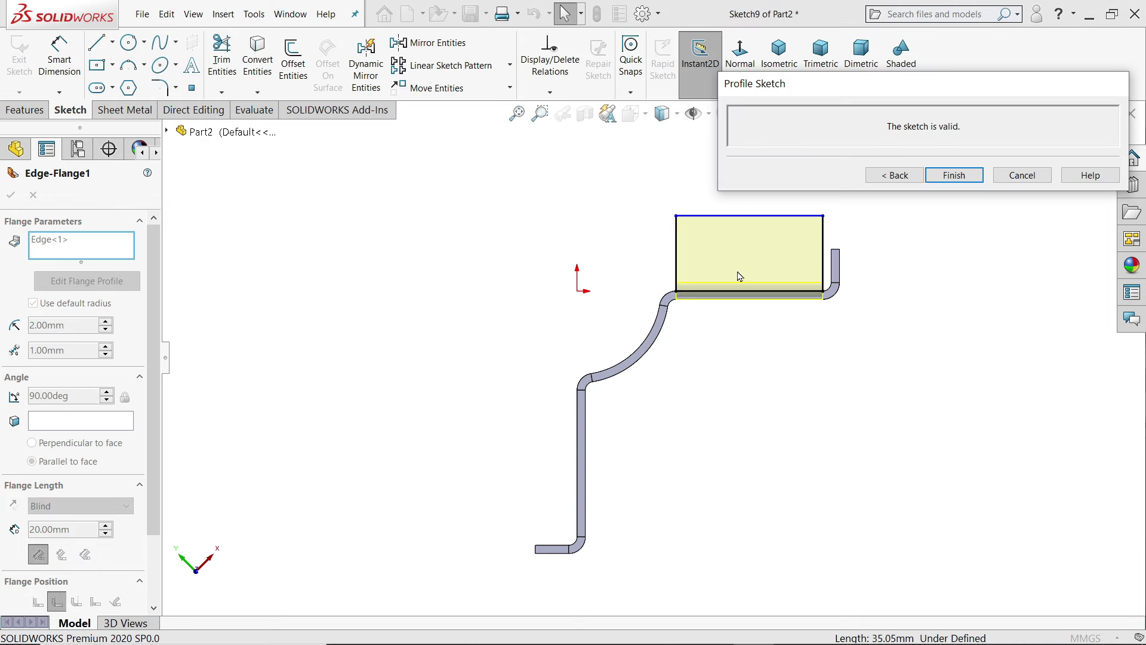
left_click_drag(830, 350, 740, 347)
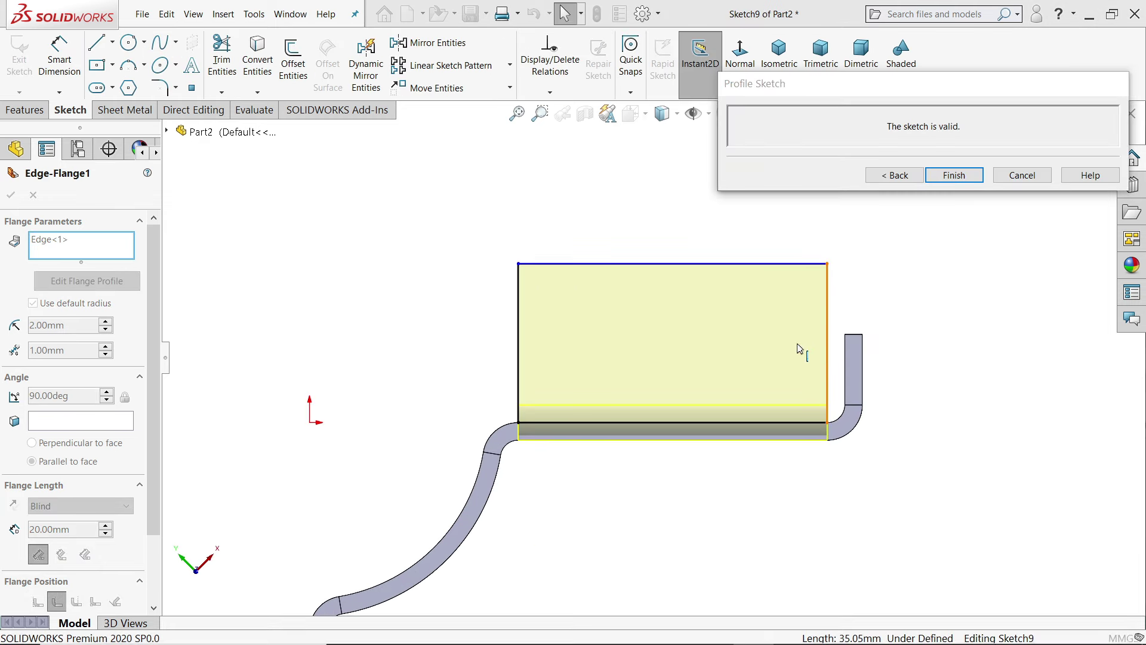
left_click_drag(520, 350, 588, 352)
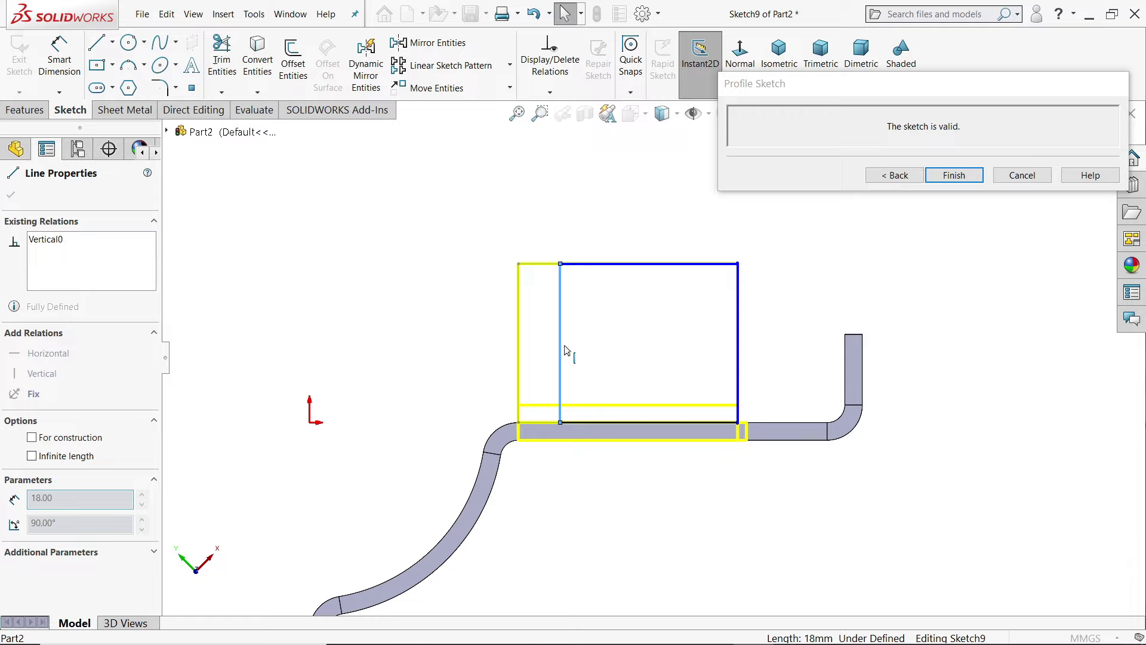
left_click(145, 66)
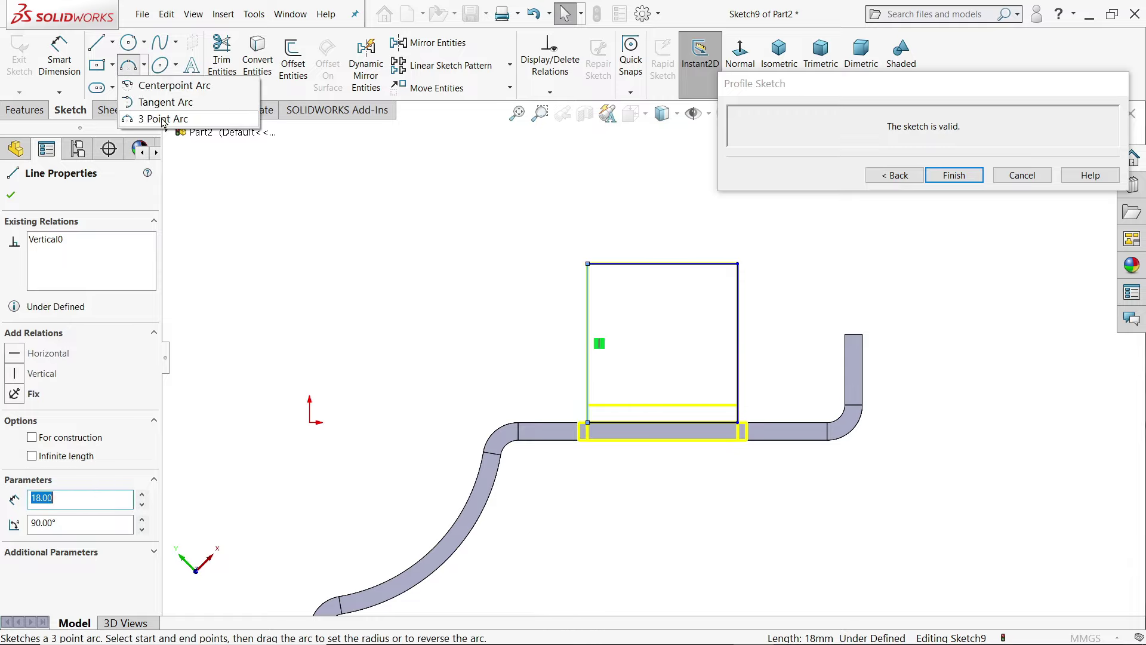
left_click(160, 85)
scroll(861, 273, "down", 2)
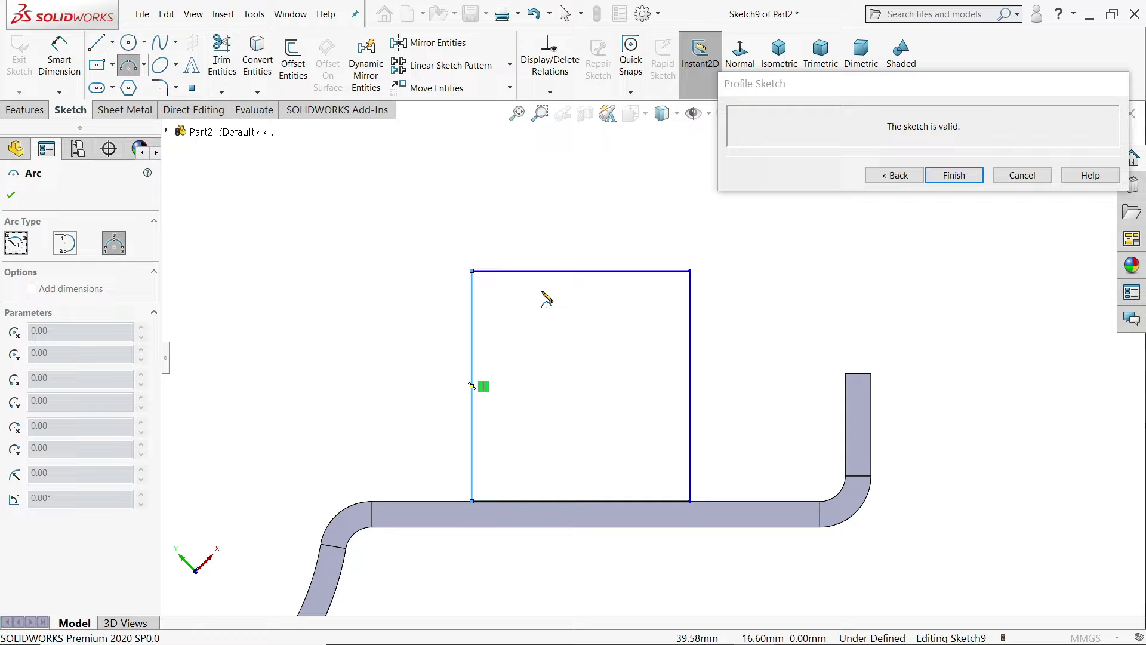
left_click(473, 272)
left_click(690, 271)
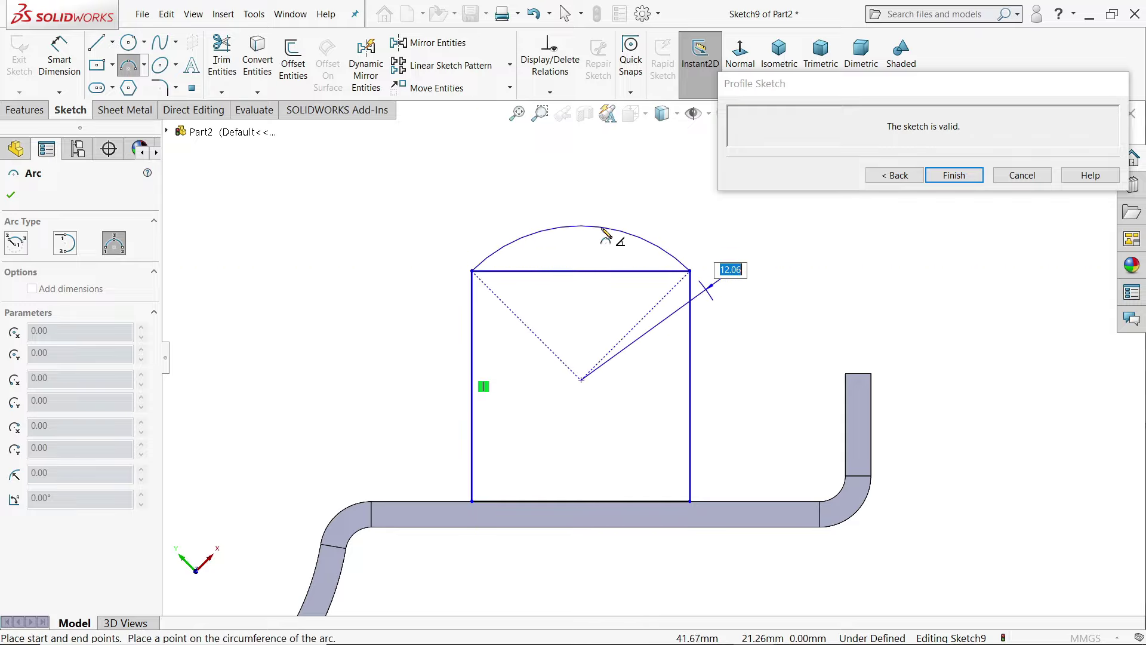
left_click(603, 173)
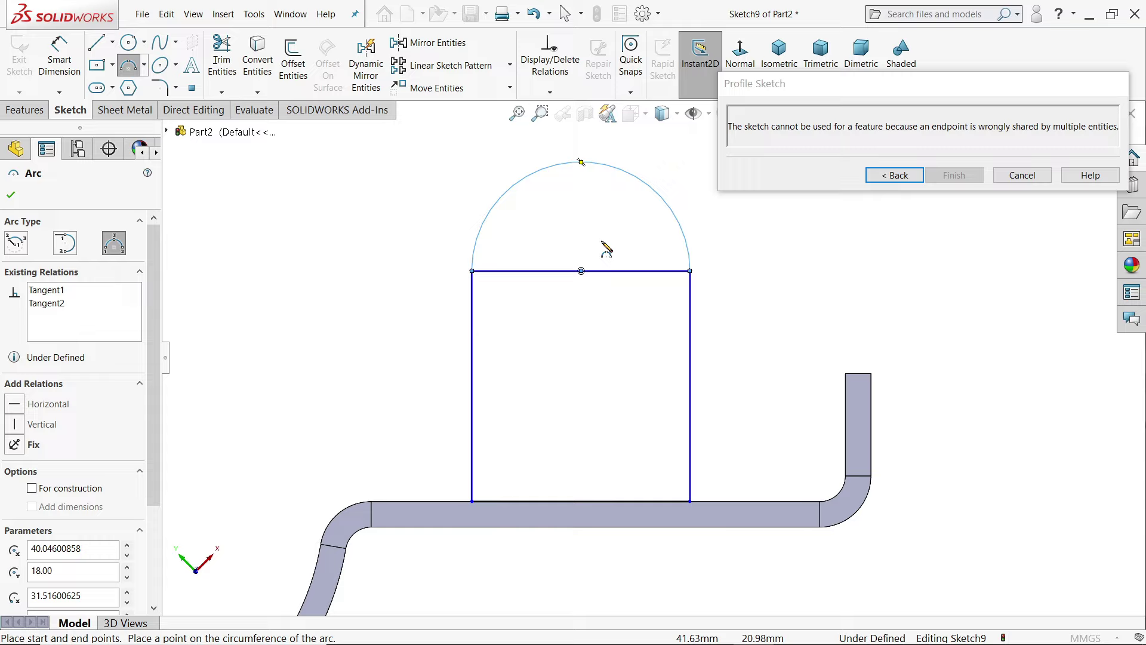
Dimension the tab 14 mm high, 20 mm offset and R10, making the under-arc line construction
left_click(51, 58)
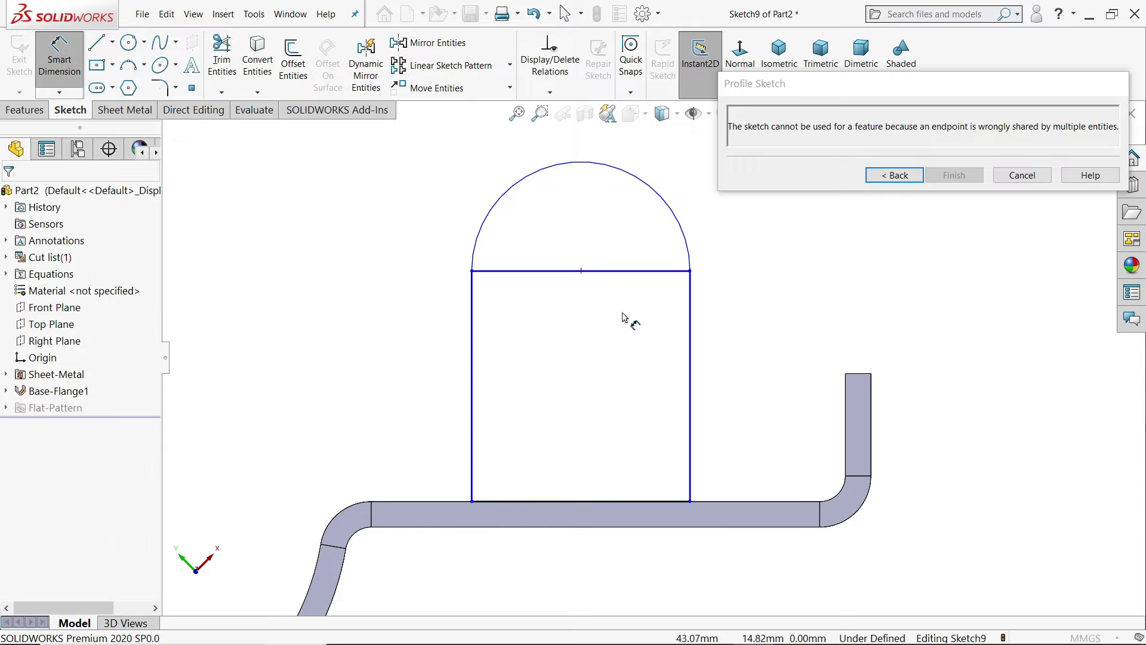
left_click(690, 272)
left_click(763, 528)
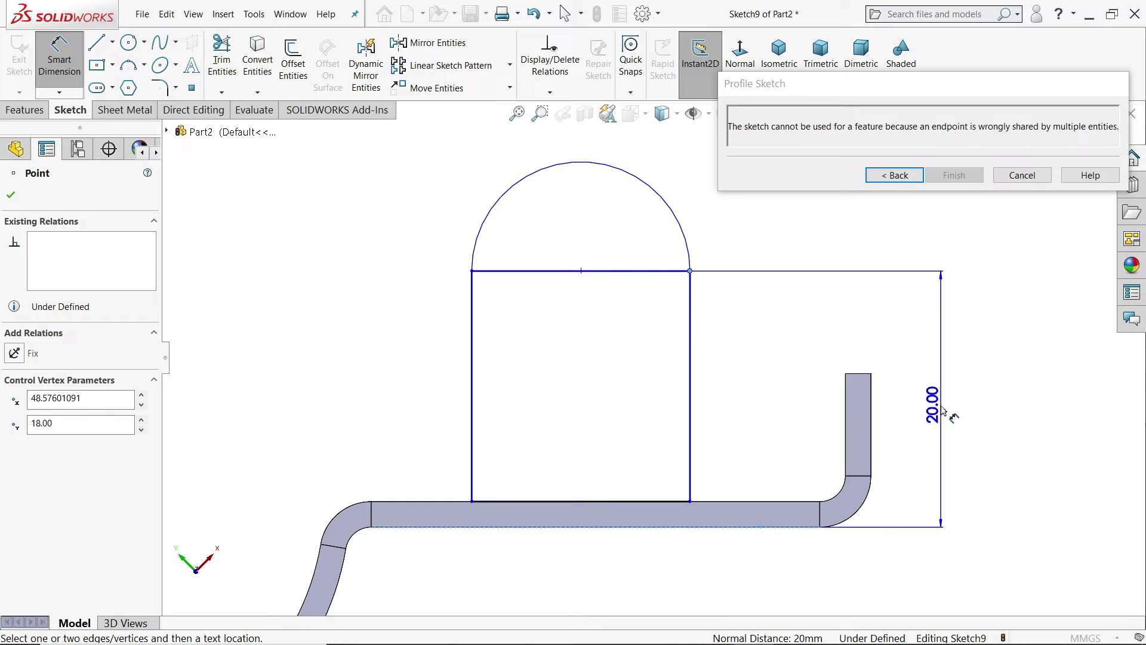
left_click(939, 416)
type("14")
key("Return")
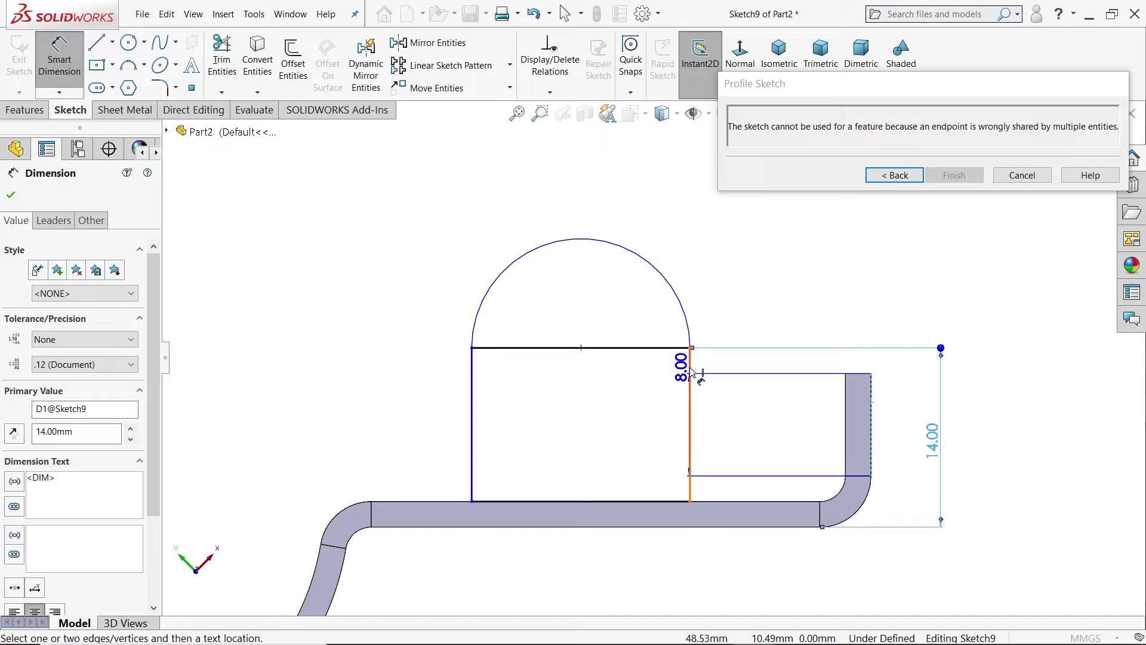
left_click(581, 348)
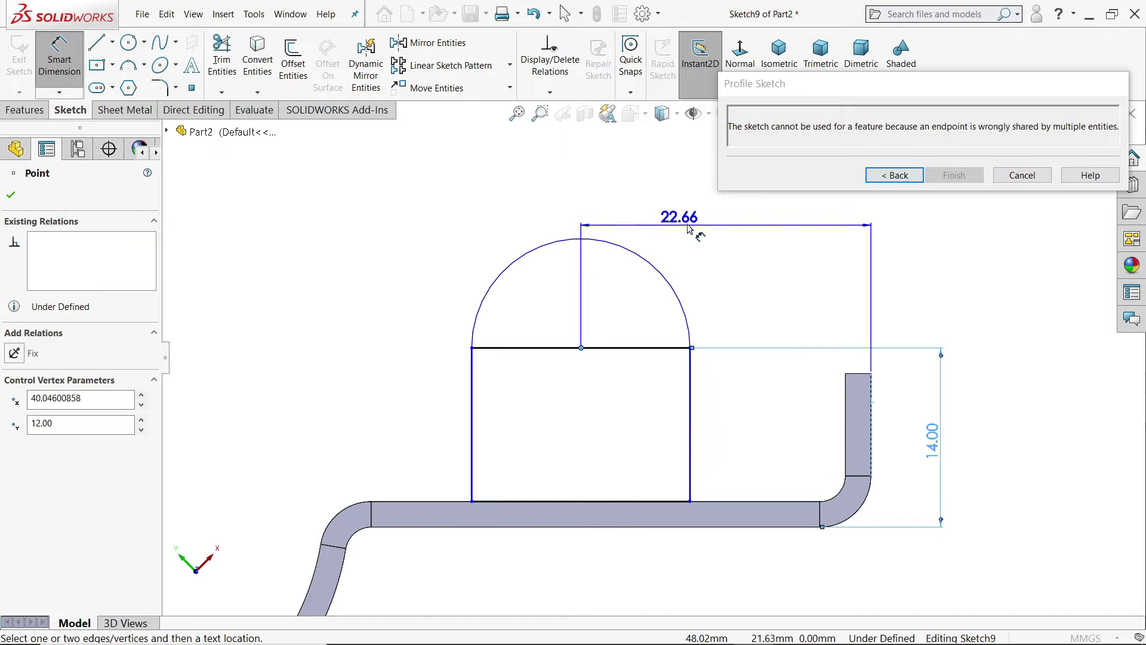
left_click(696, 231)
type("20")
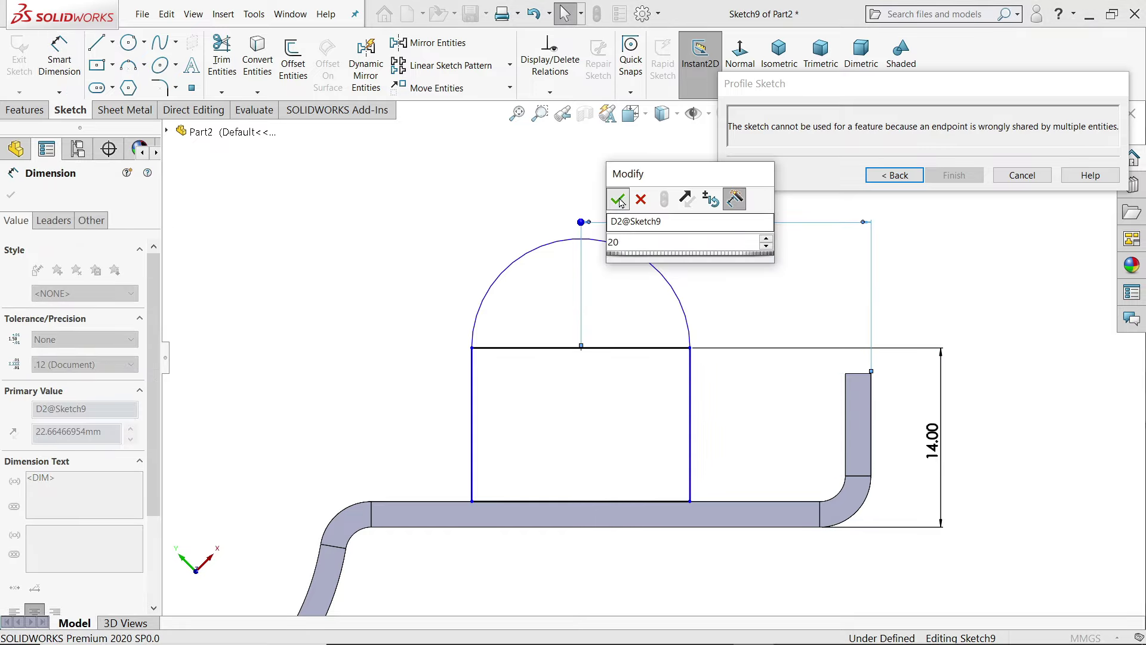
key("Return")
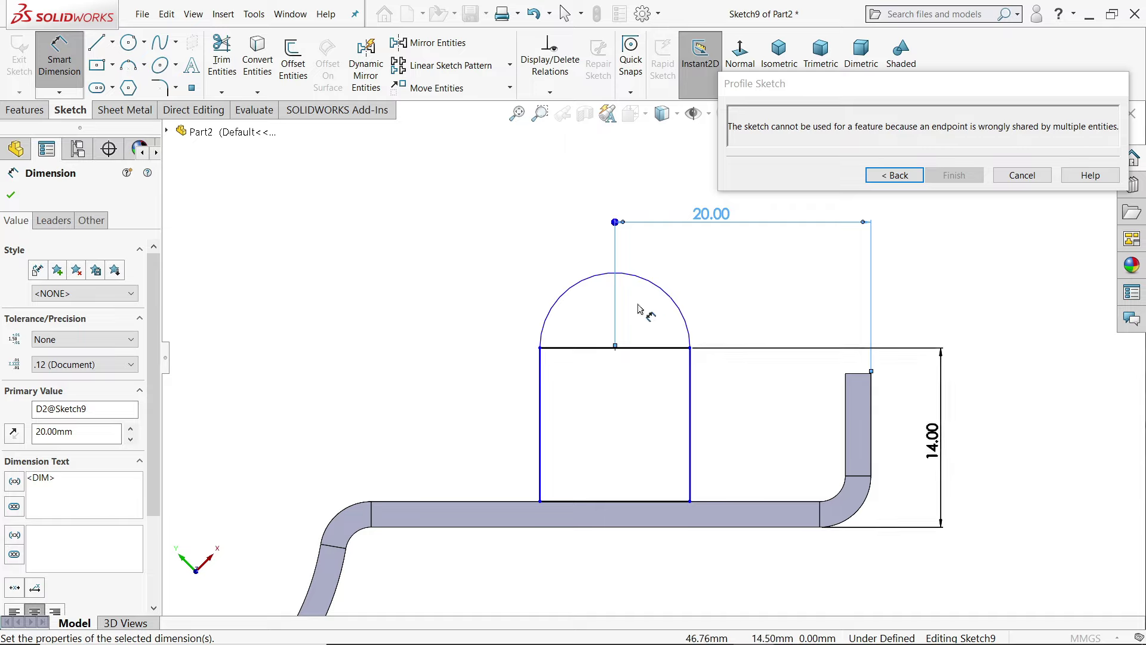
left_click(565, 299)
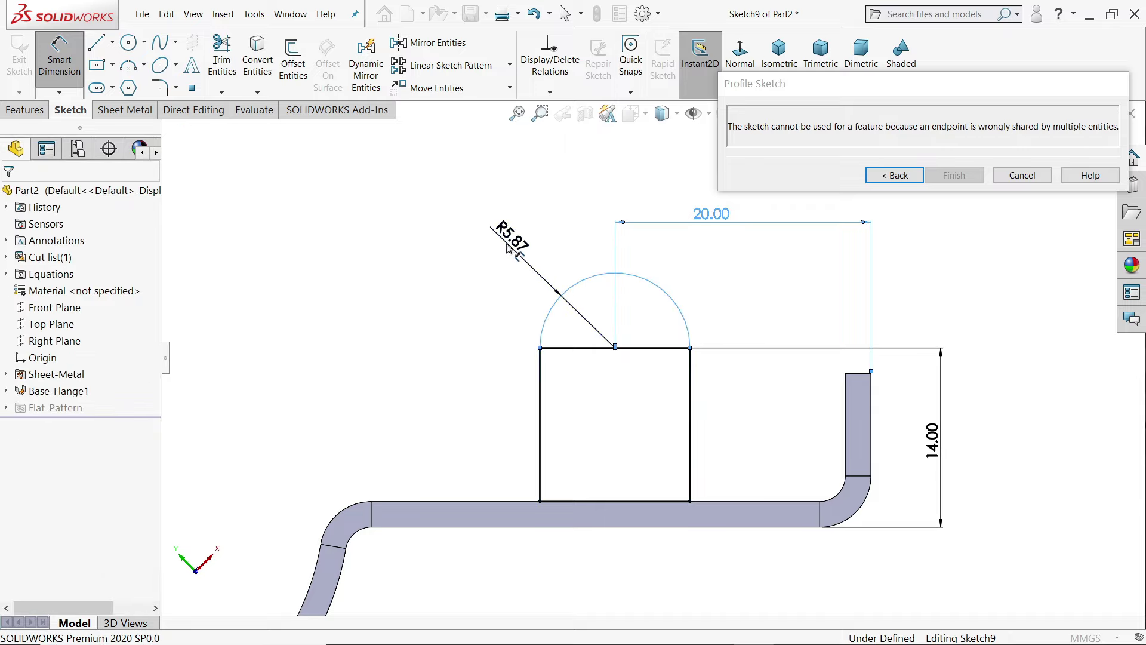
left_click(508, 250)
type("10")
left_click(433, 221)
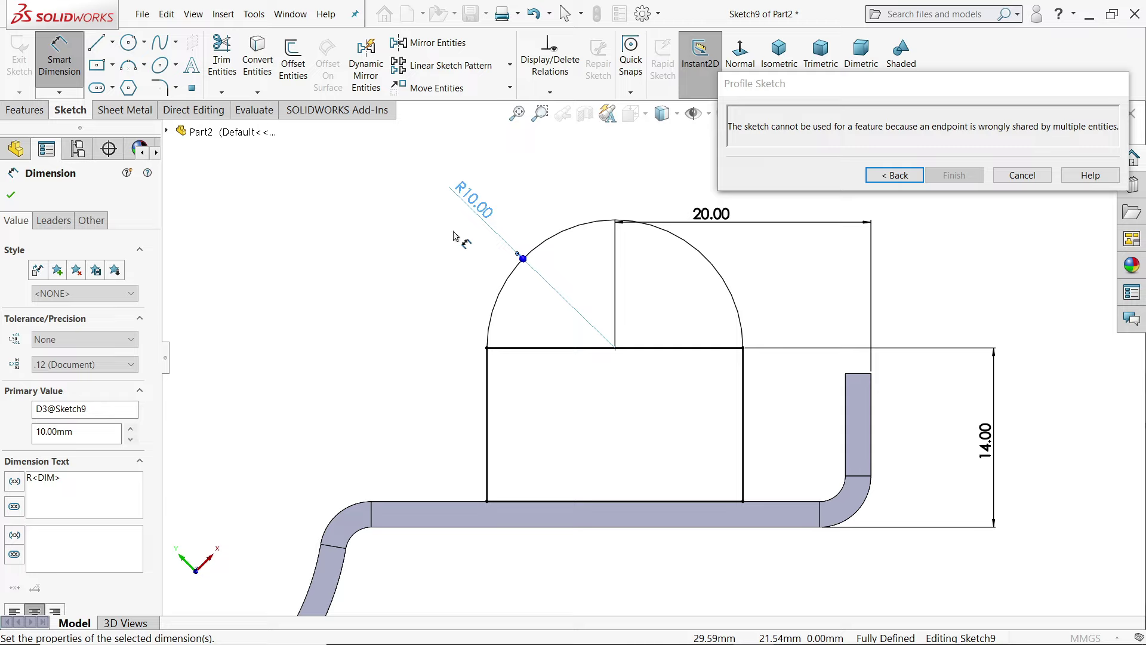
key("Escape")
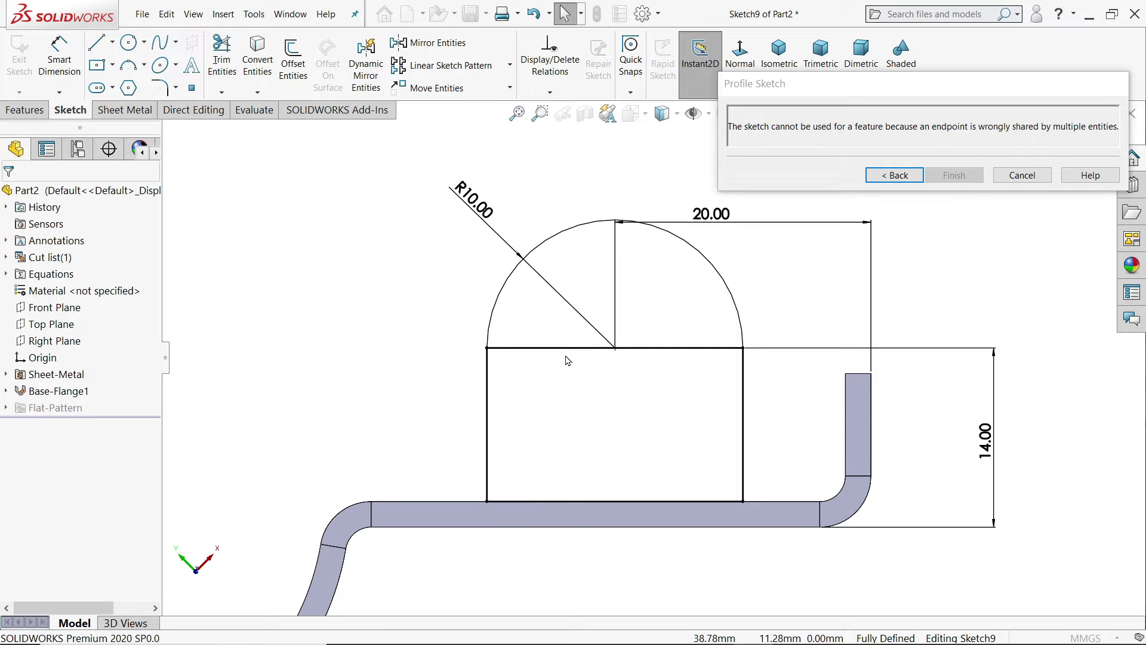
left_click(572, 348)
left_click(660, 310)
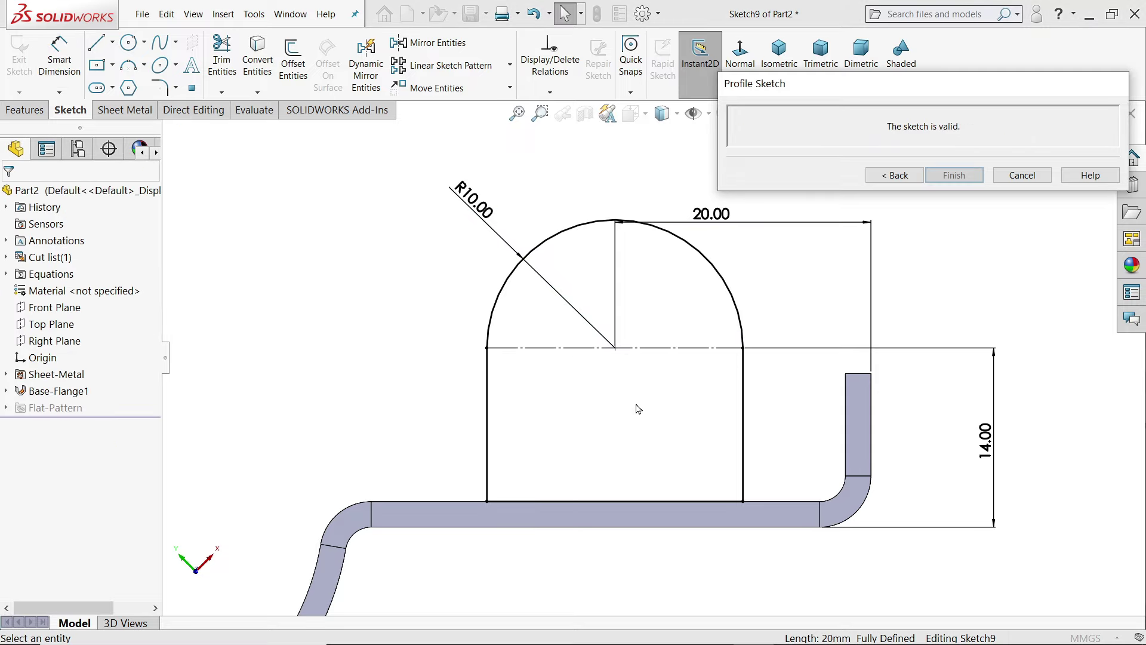
scroll(633, 411, "up", 2)
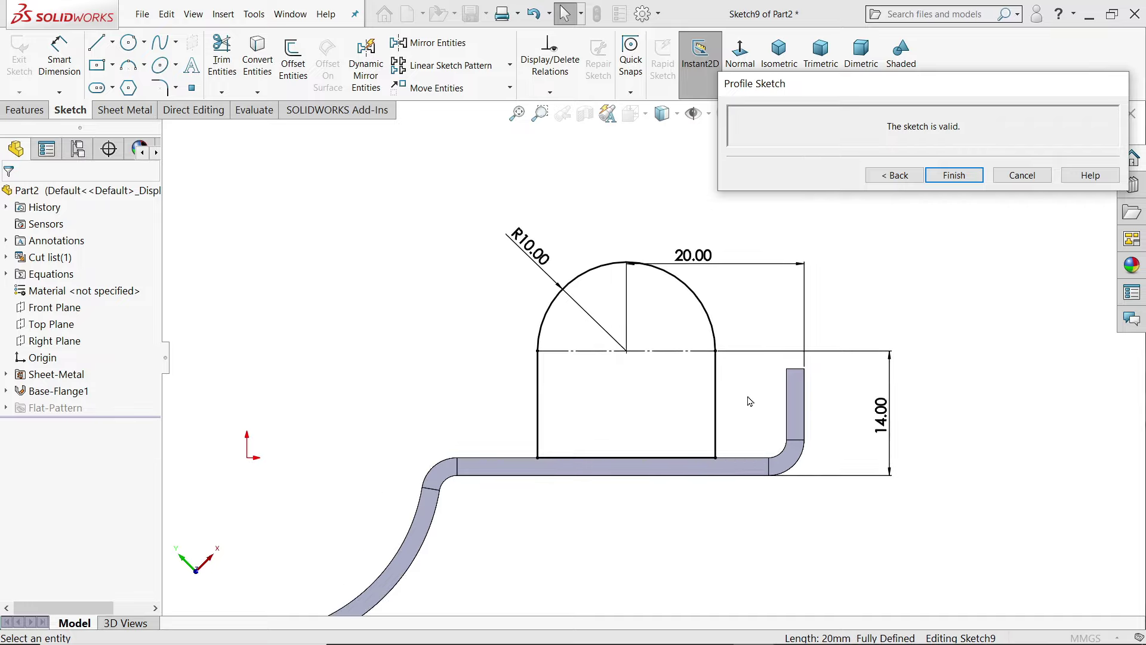
scroll(749, 402, "up", 1)
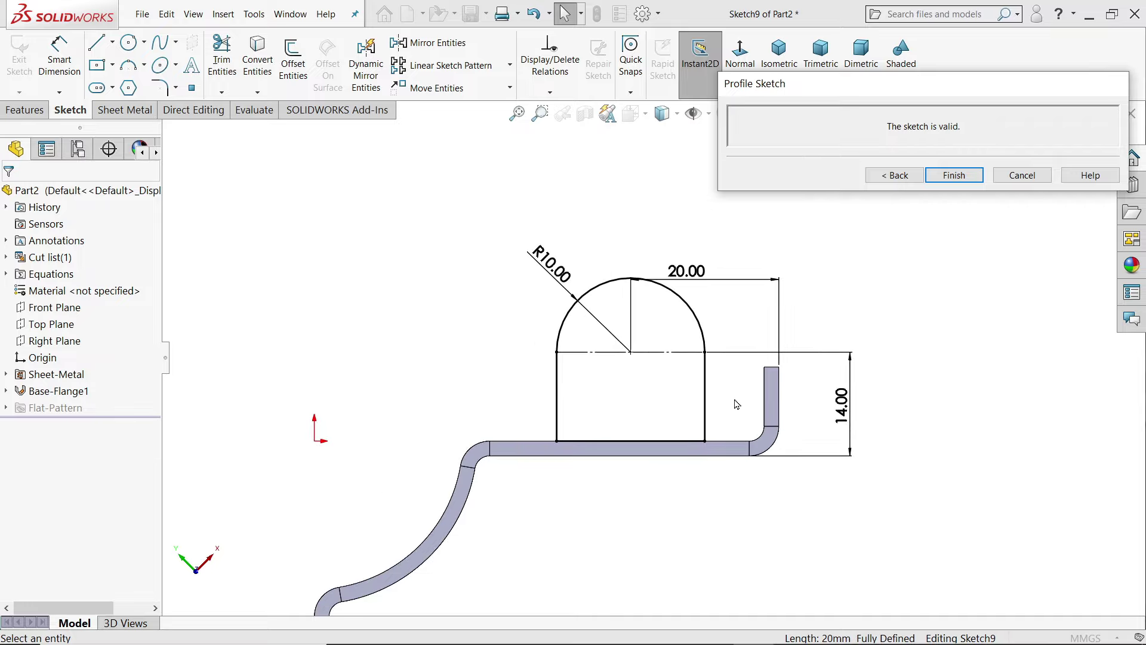
Finish the rounded profile sketch and view the tab preview on the bracket edge
middle_click_drag(731, 401, 792, 356)
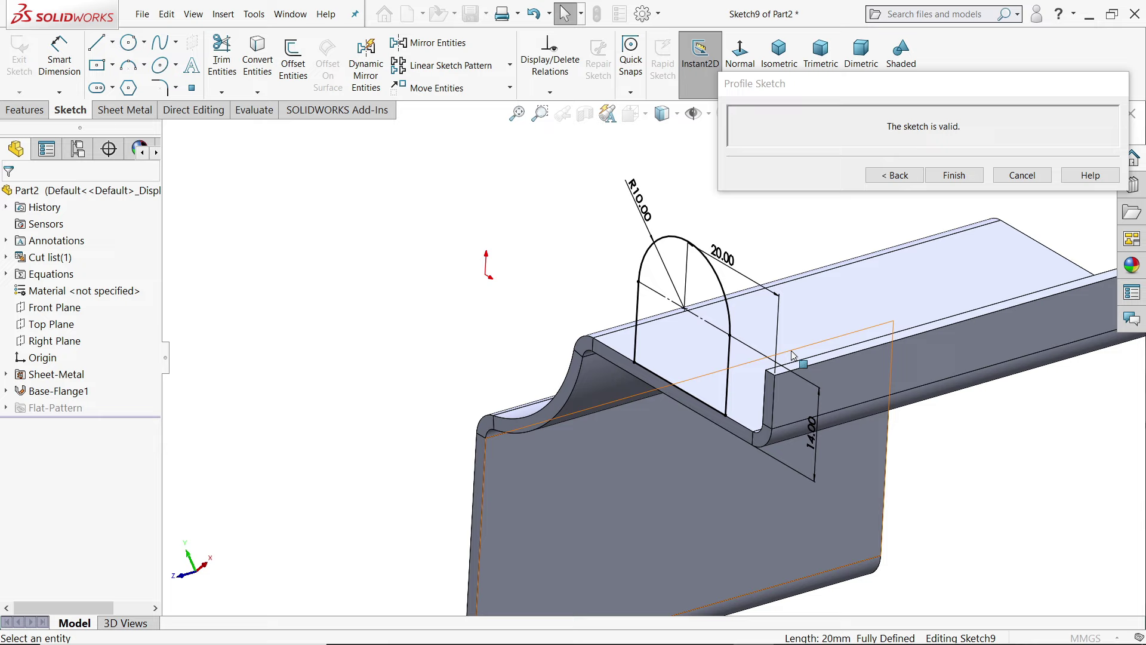
left_click(895, 175)
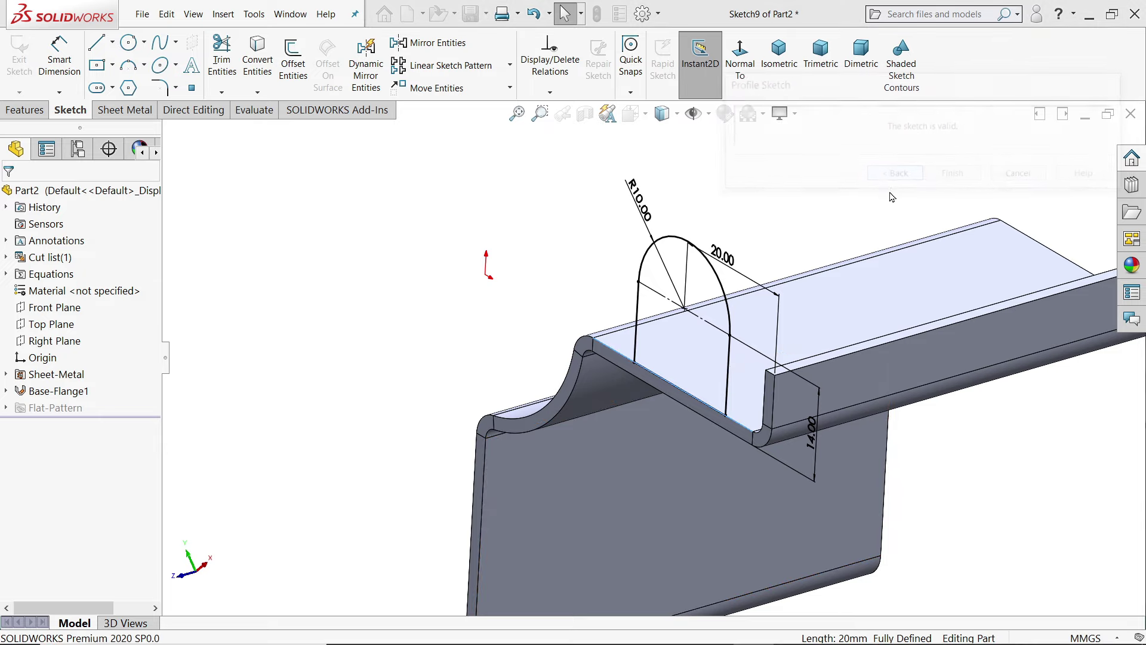
mouse_move(681, 359)
middle_mouse_down()
mouse_move(531, 368)
mouse_move(524, 352)
middle_mouse_up()
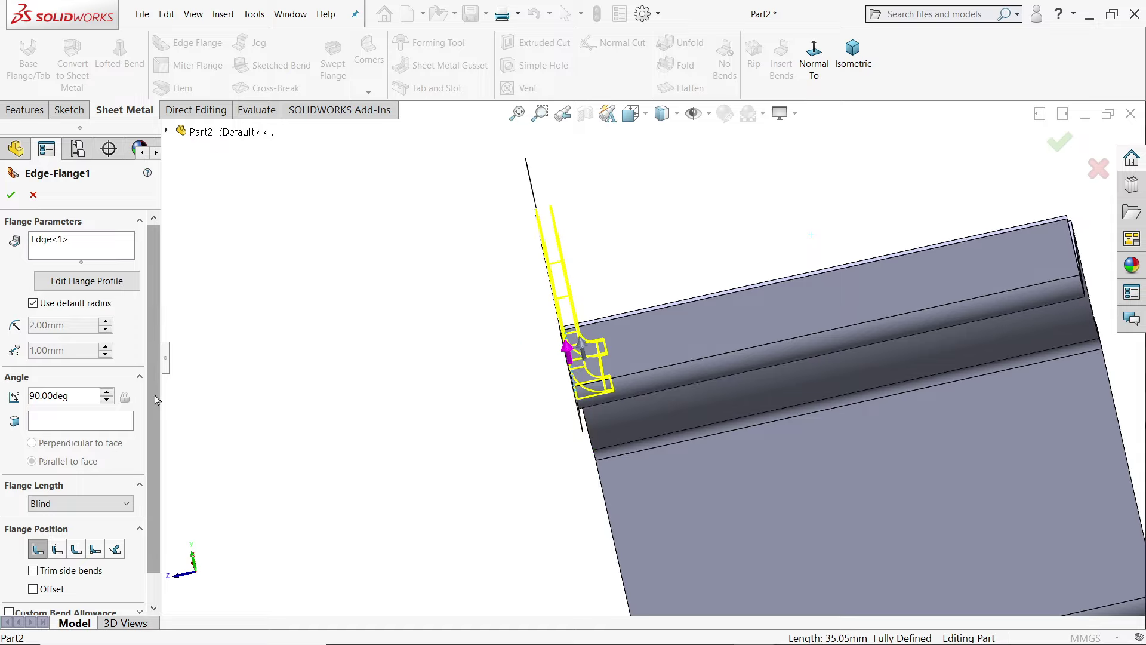
scroll(72, 395, "down", 1)
Accept Edge-Flange1 with material outside and a 2 mm rectangular bend relief
left_click(58, 517)
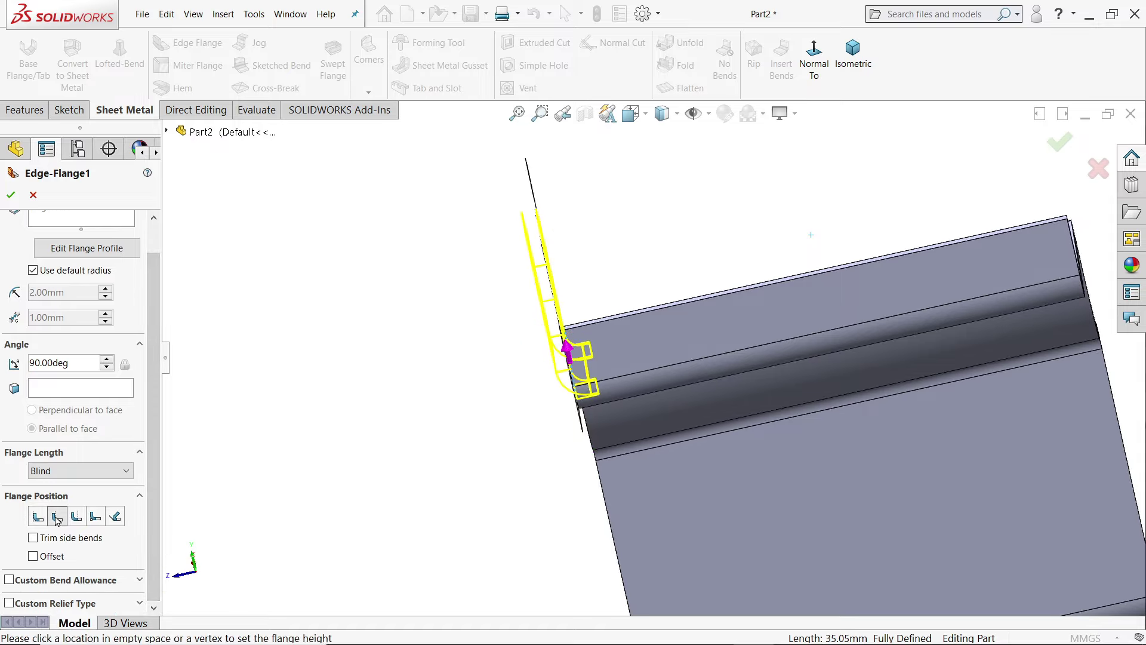
middle_click_drag(454, 434, 538, 452)
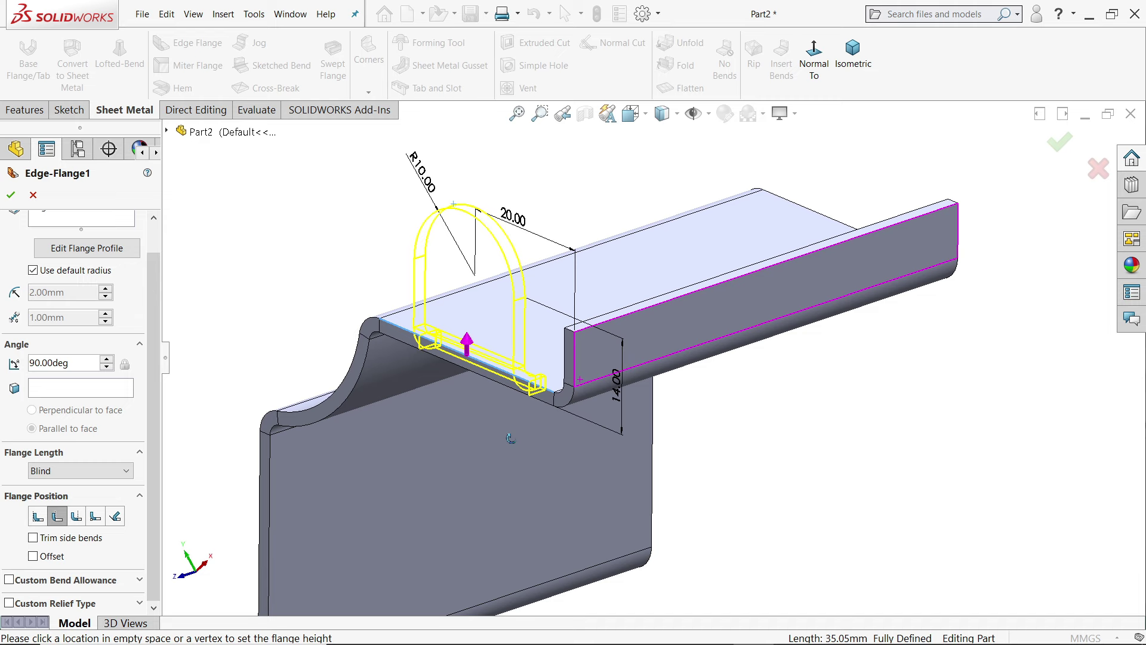
scroll(549, 461, "up", 2)
scroll(507, 388, "up", 3)
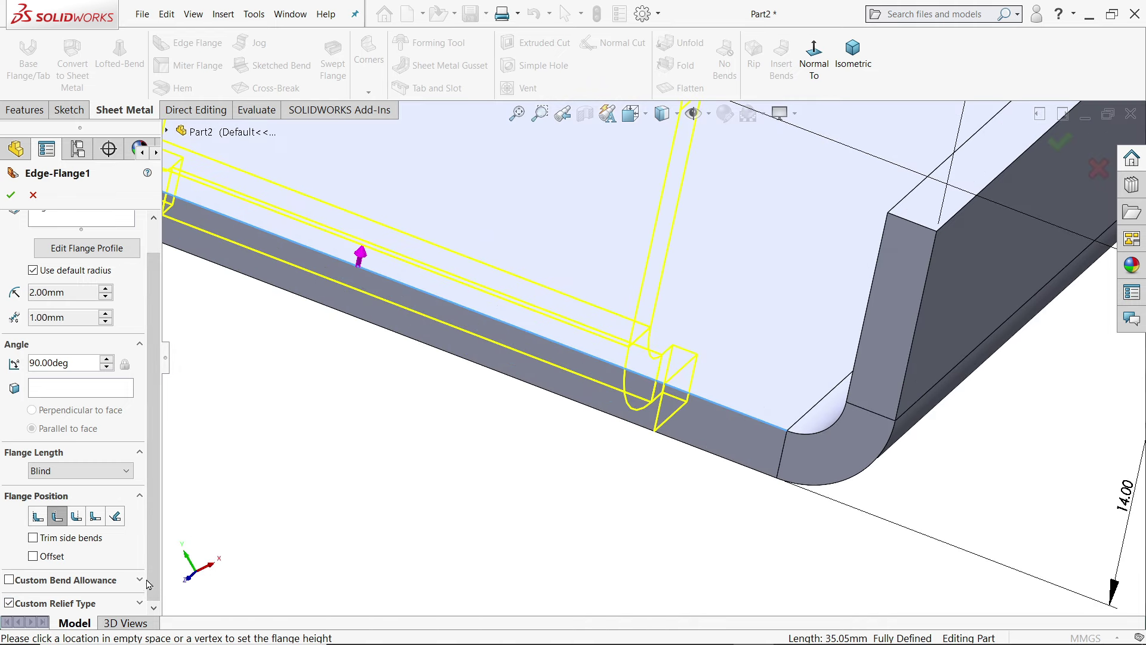
left_click(141, 603)
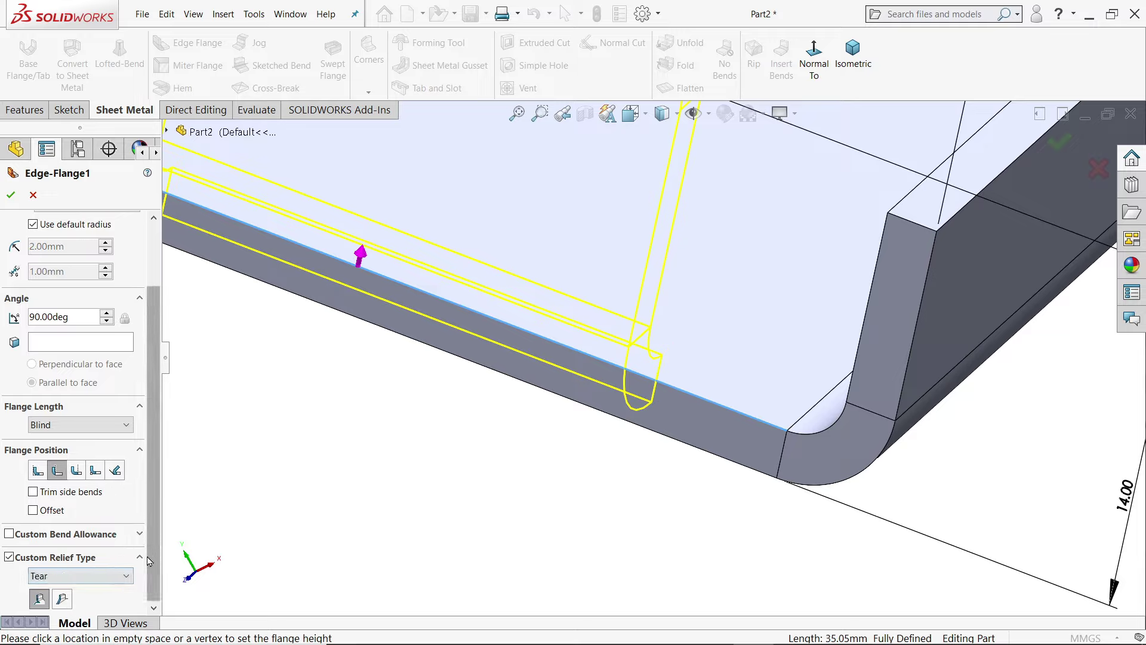
left_click(81, 576)
left_click(54, 603)
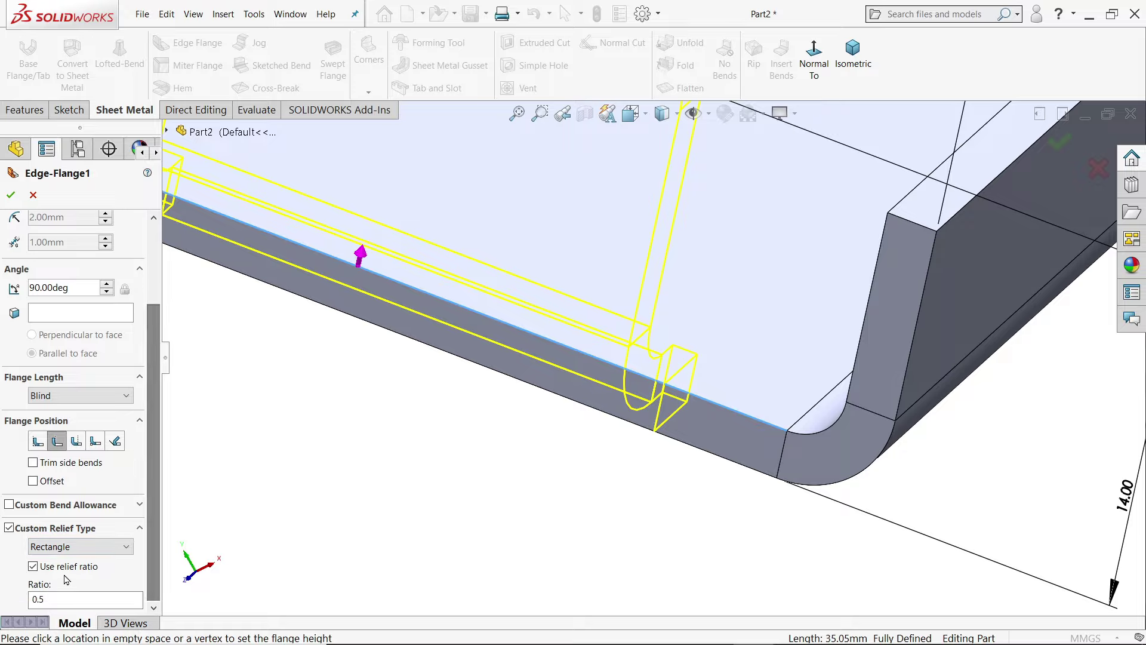
left_click(35, 567)
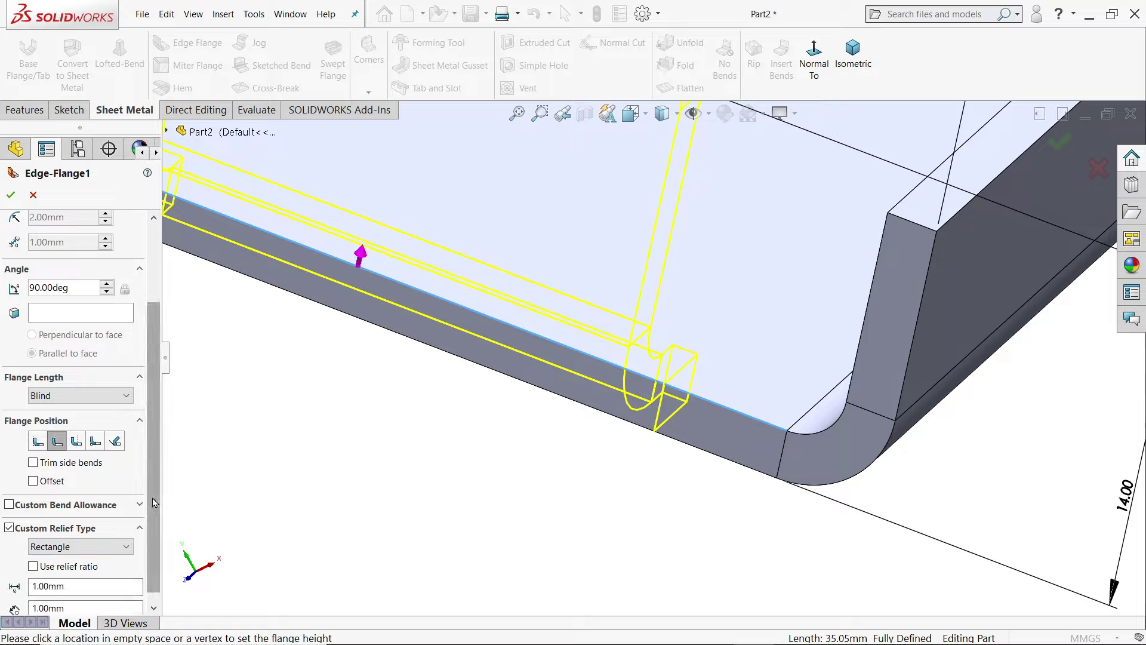
scroll(152, 503, "down", 1)
left_click_drag(71, 575, 40, 573)
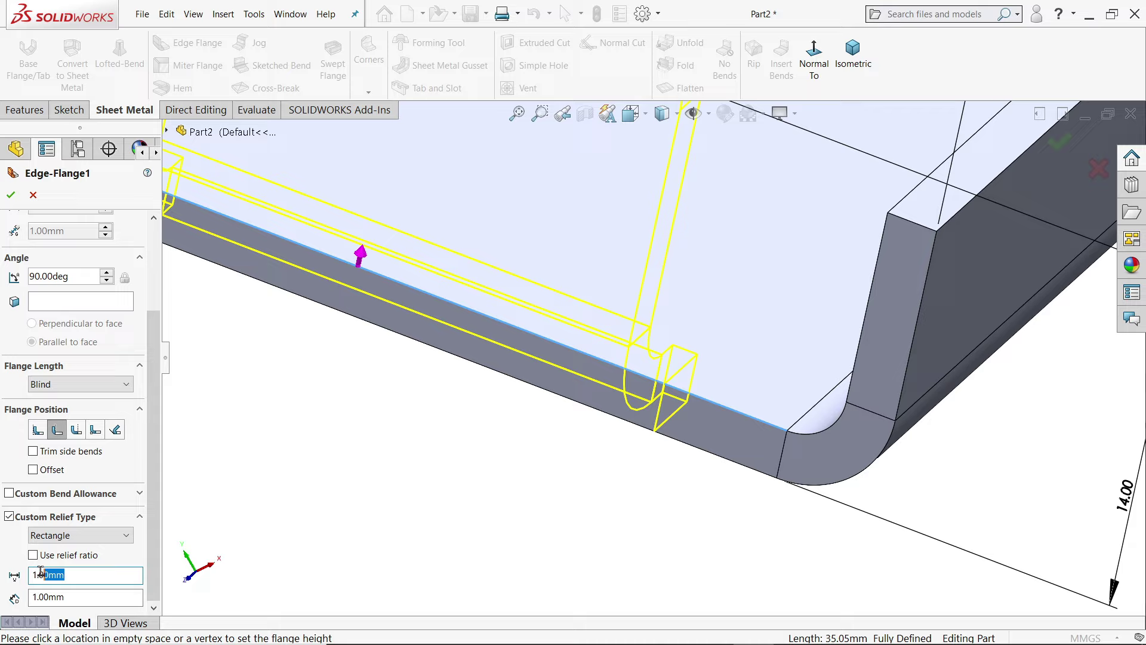
type("2")
type(".00mm")
key("Return")
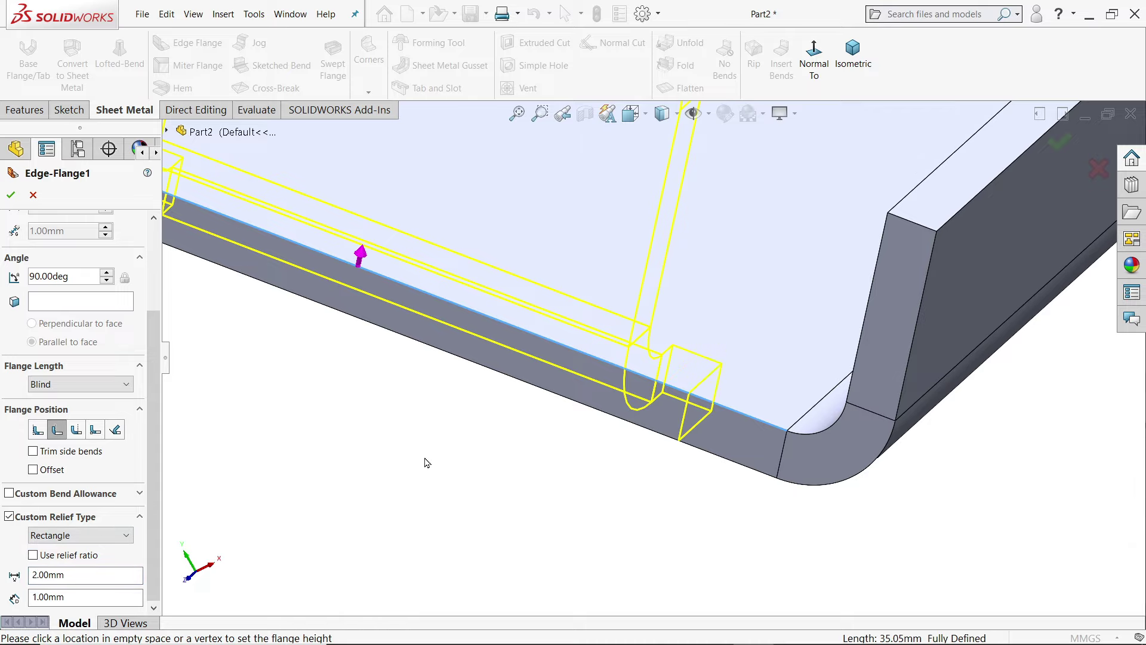
scroll(425, 463, "down", 3)
scroll(623, 496, "down", 3)
scroll(660, 457, "down", 2)
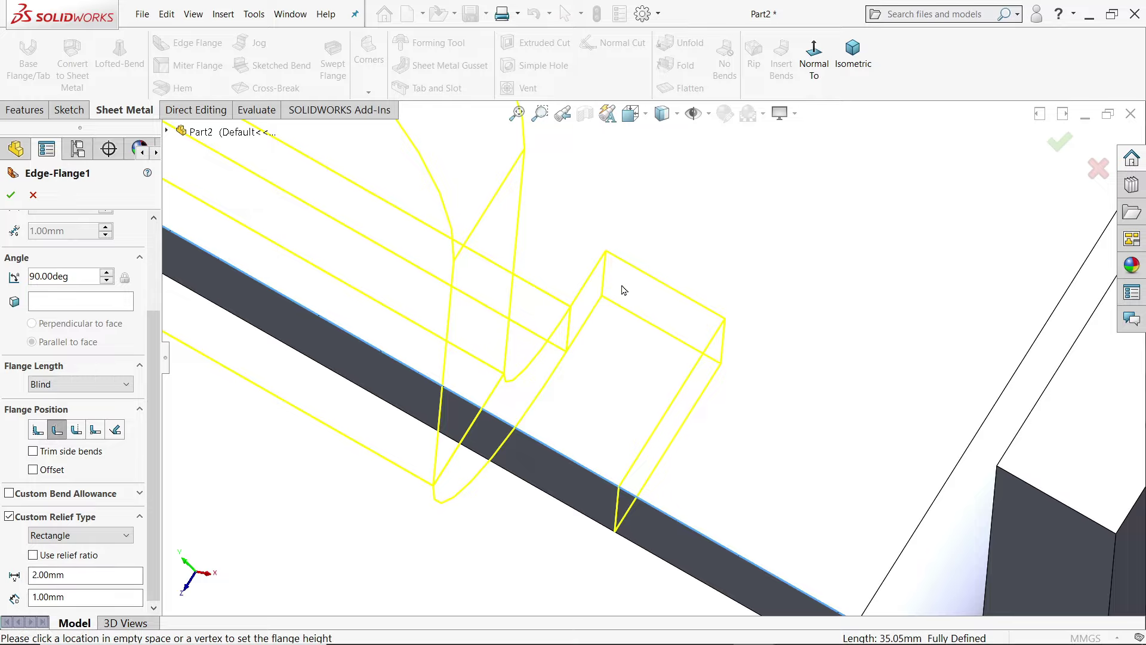
scroll(520, 338, "up", 2)
scroll(515, 383, "up", 1)
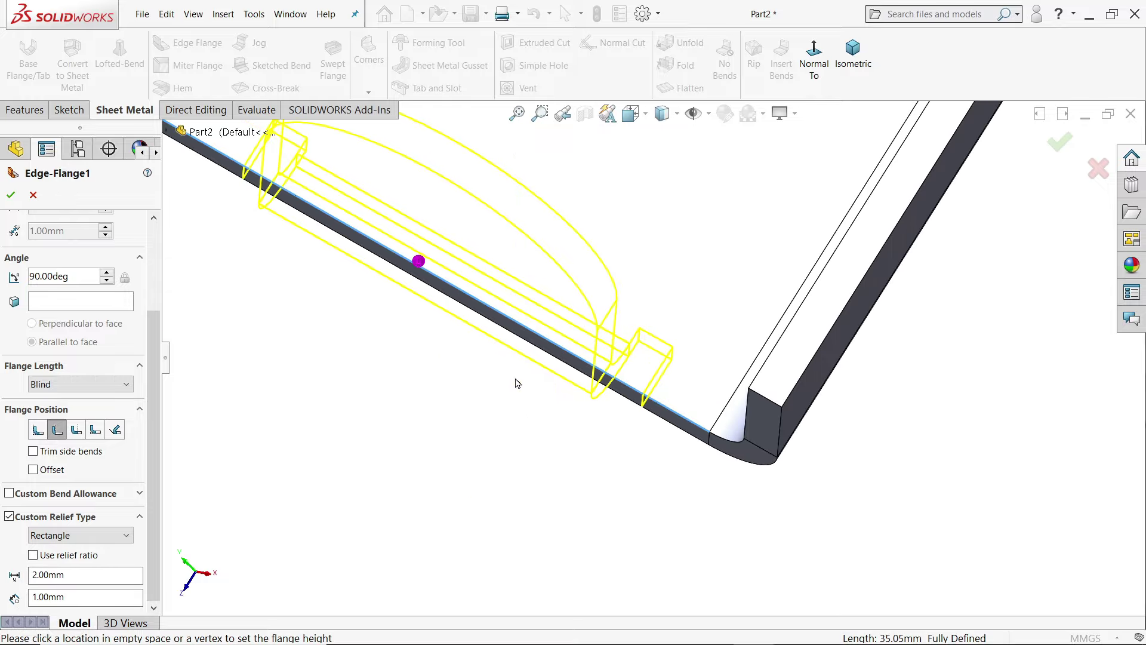
left_click(11, 197)
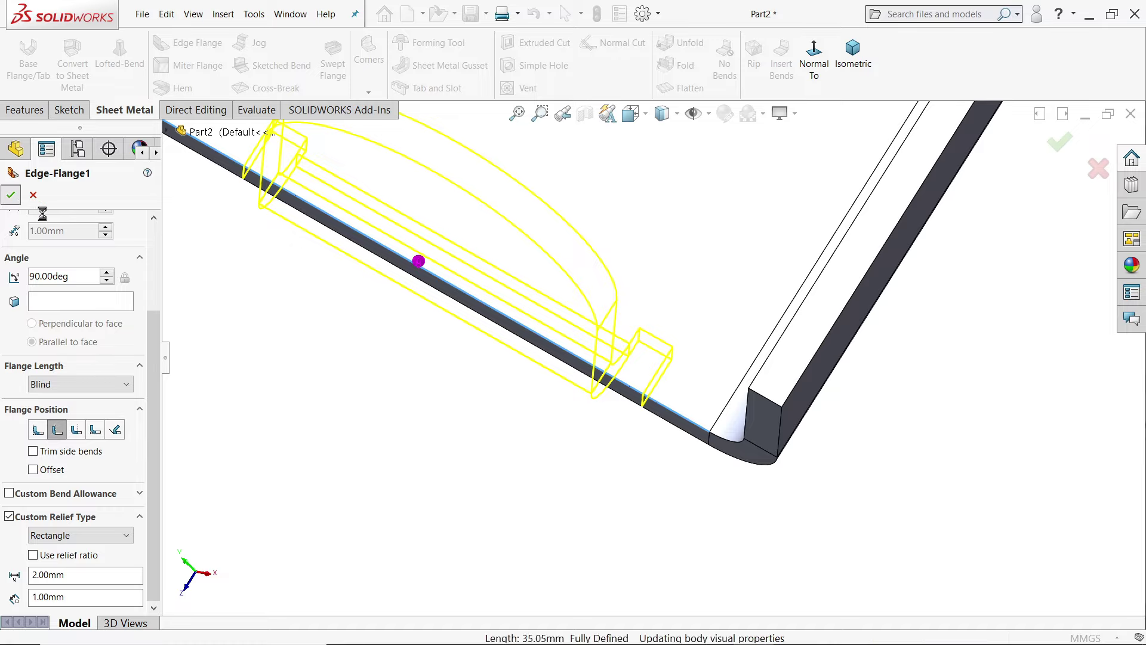
Orbit the model for a closer look at the new rounded tab
mouse_move(424, 376)
middle_mouse_down()
mouse_move(380, 378)
mouse_move(468, 337)
mouse_move(422, 347)
mouse_move(630, 412)
mouse_move(577, 417)
mouse_move(584, 409)
middle_mouse_up()
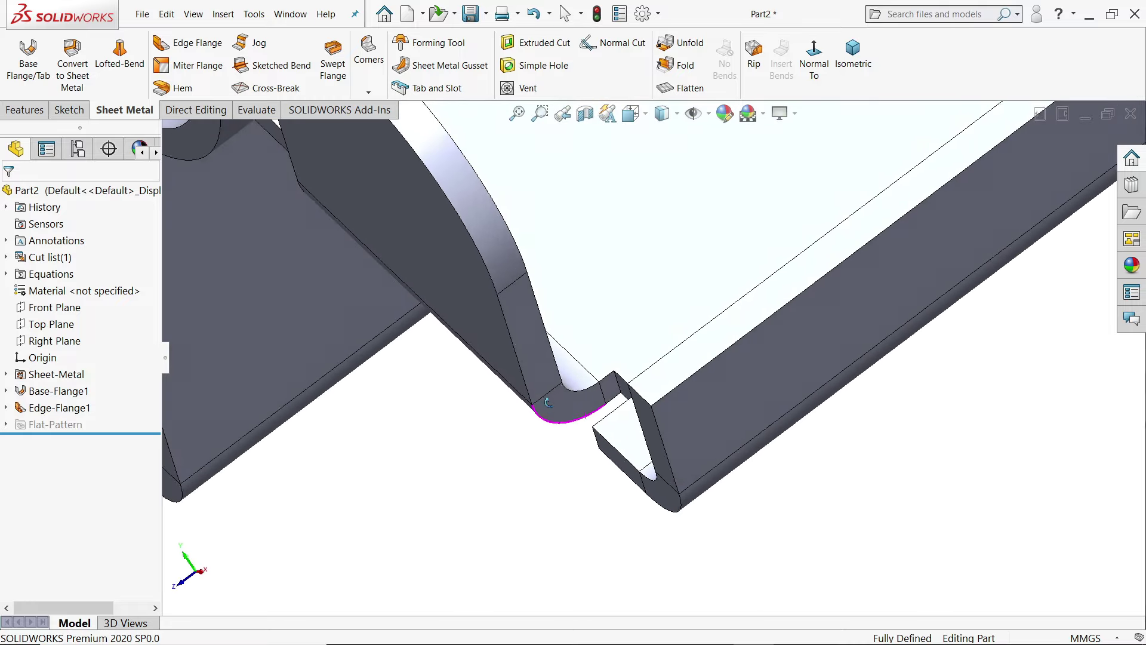
scroll(611, 339, "up", 3)
scroll(611, 339, "down", 3)
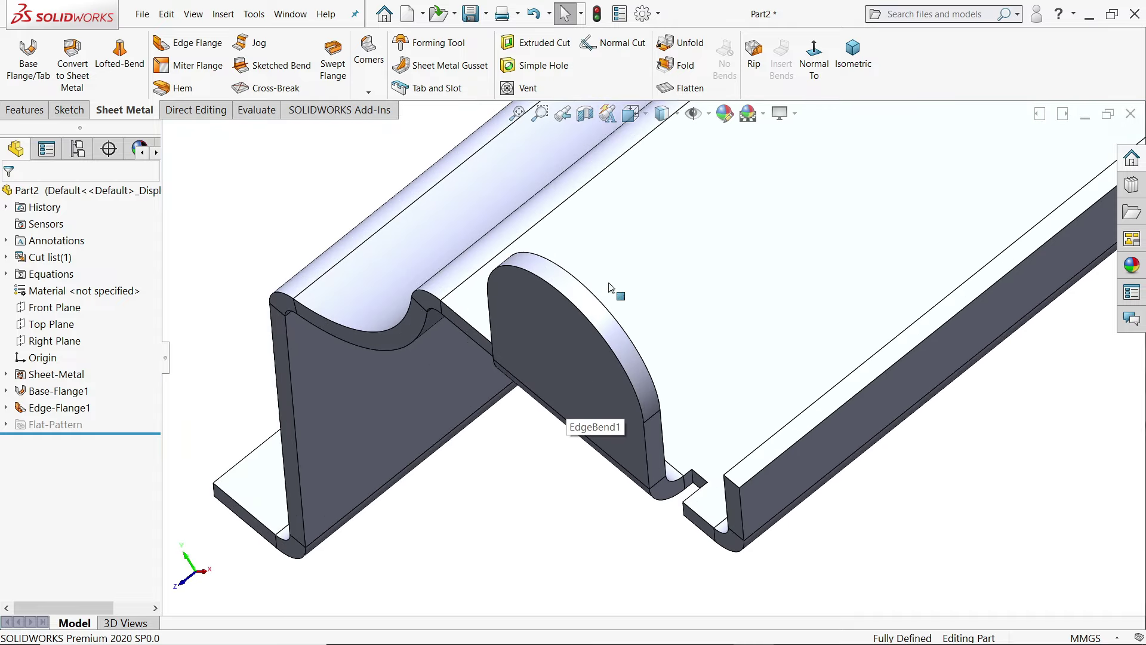
mouse_move(614, 289)
middle_mouse_down()
mouse_move(637, 217)
mouse_move(628, 221)
middle_mouse_up()
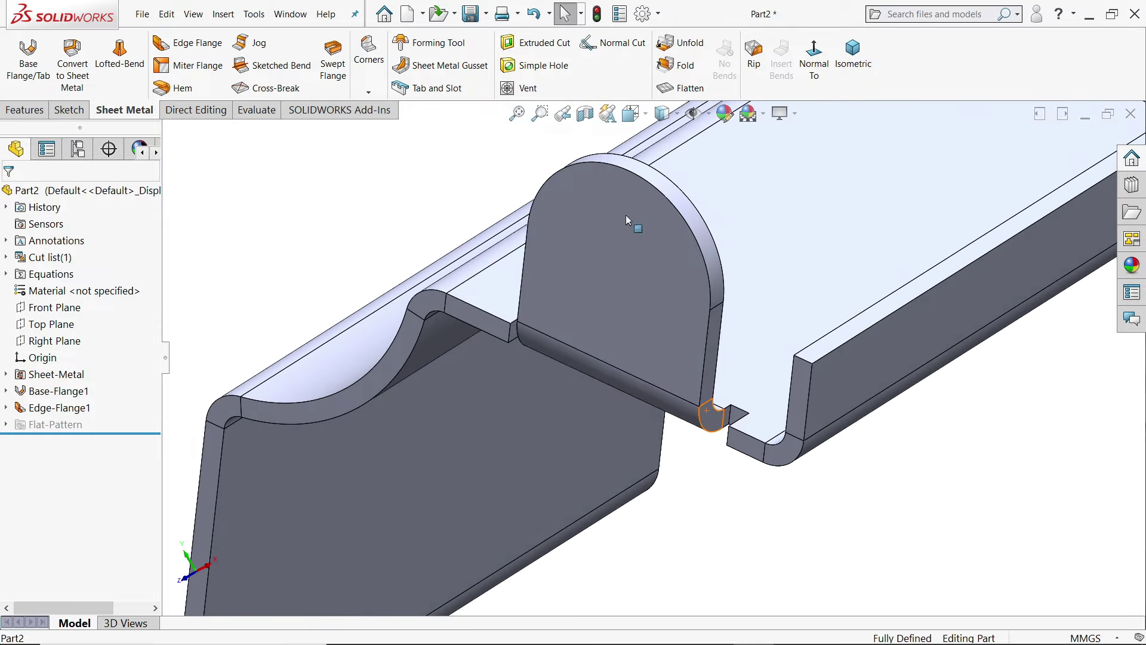
Place a 5 mm simple hole on the rounded tab face and accept Hole1
left_click(537, 67)
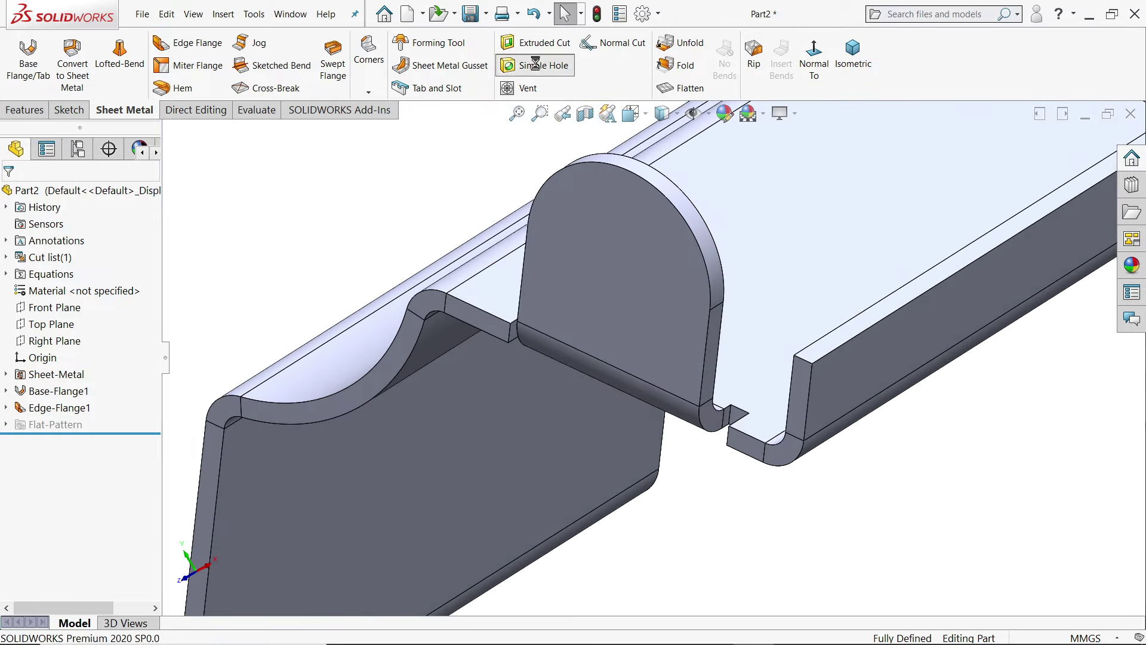
left_click(615, 232)
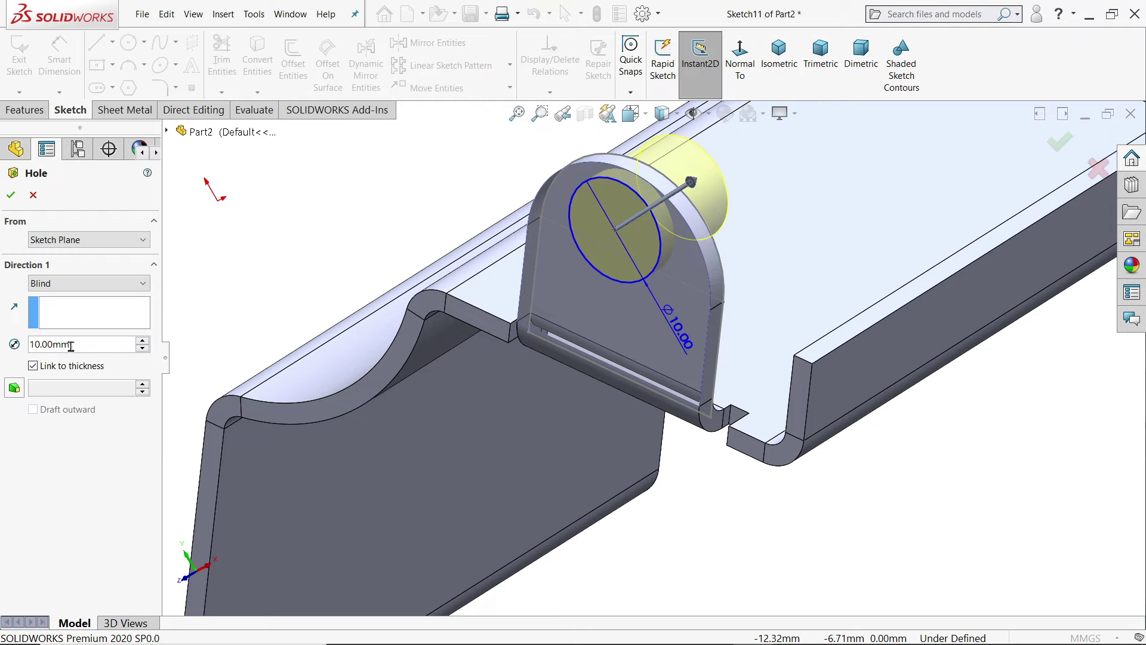
left_click_drag(70, 346, 30, 347)
type("5")
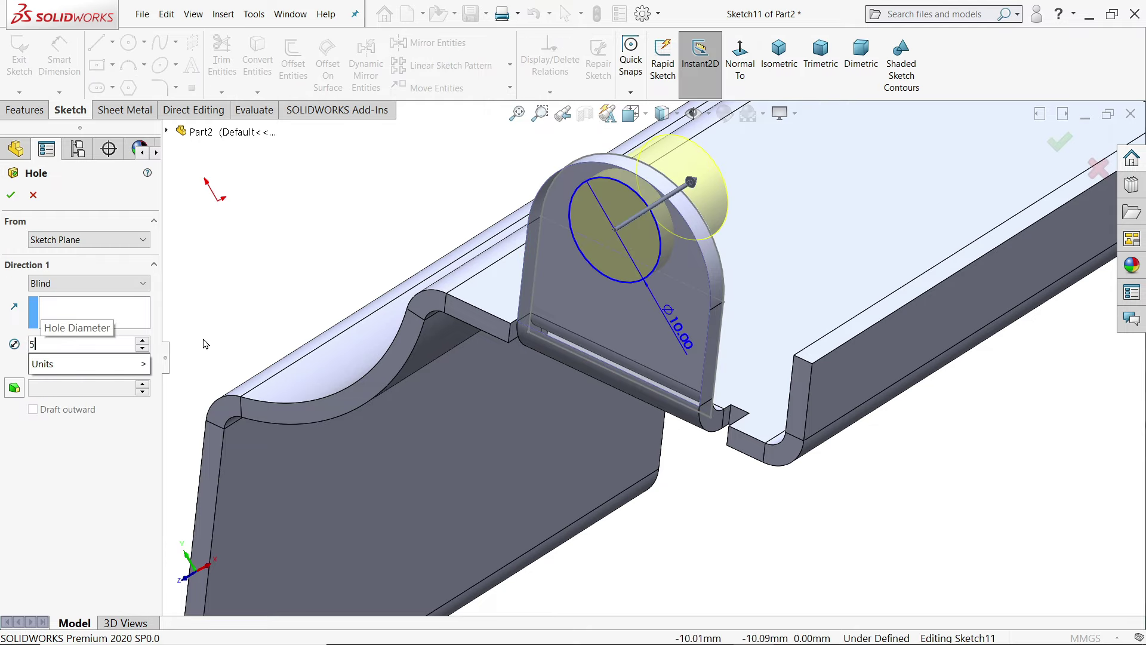
key("Return")
scroll(652, 259, "down", 2)
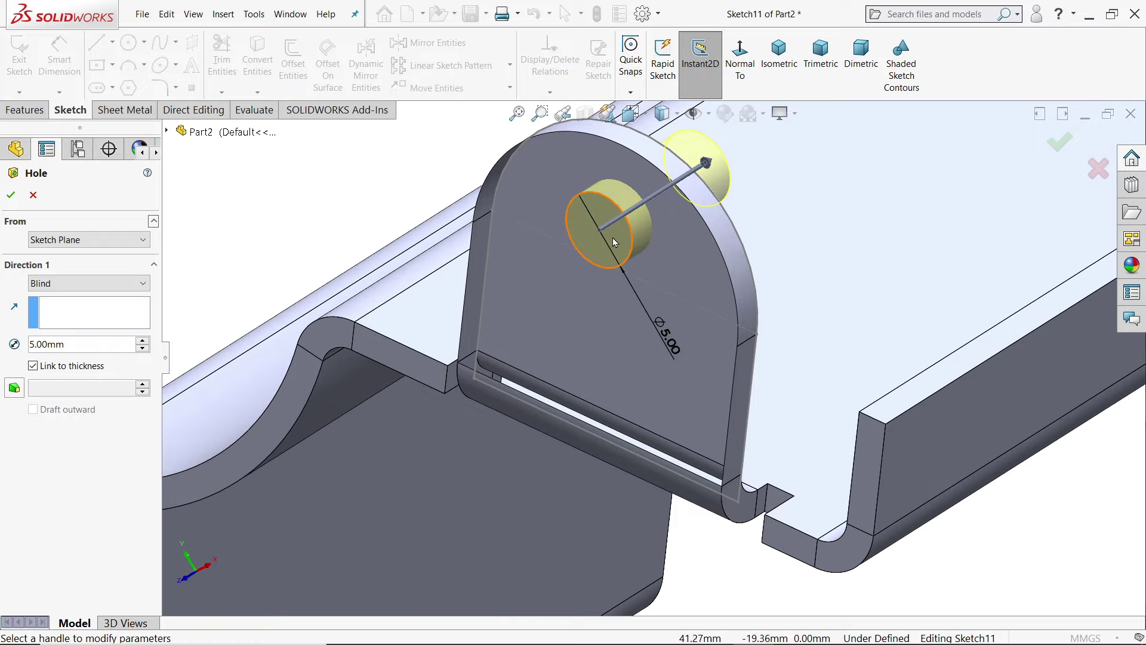
mouse_move(600, 234)
left_mouse_down()
mouse_move(675, 253)
mouse_move(714, 244)
mouse_move(608, 292)
left_mouse_up()
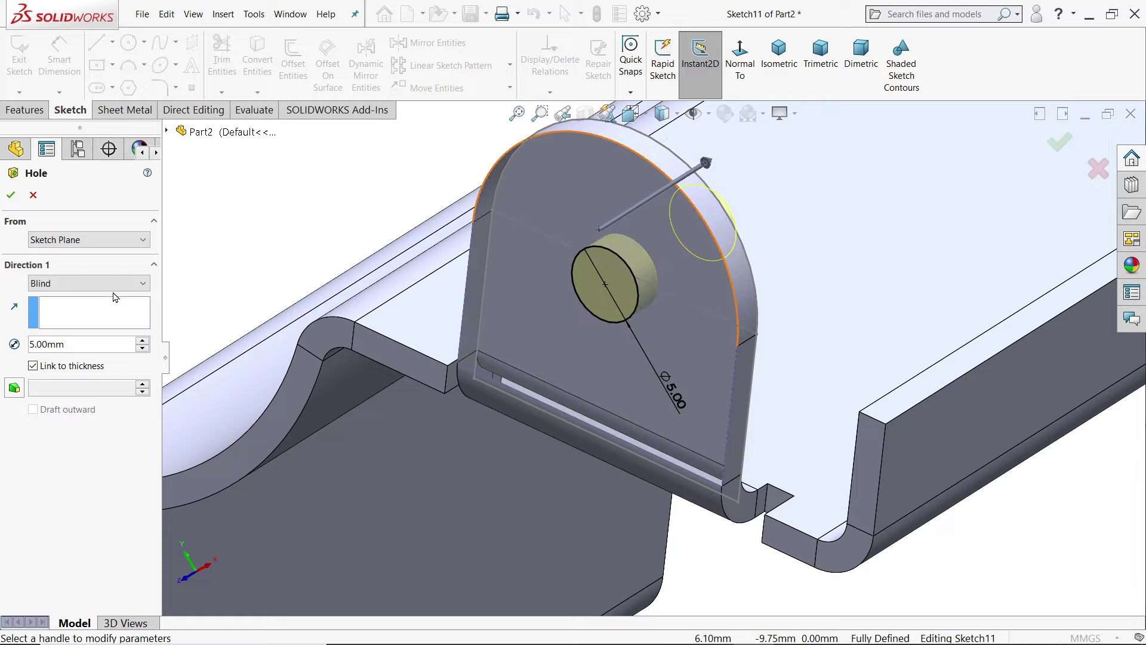
left_click(12, 201)
middle_click_drag(556, 306, 504, 325)
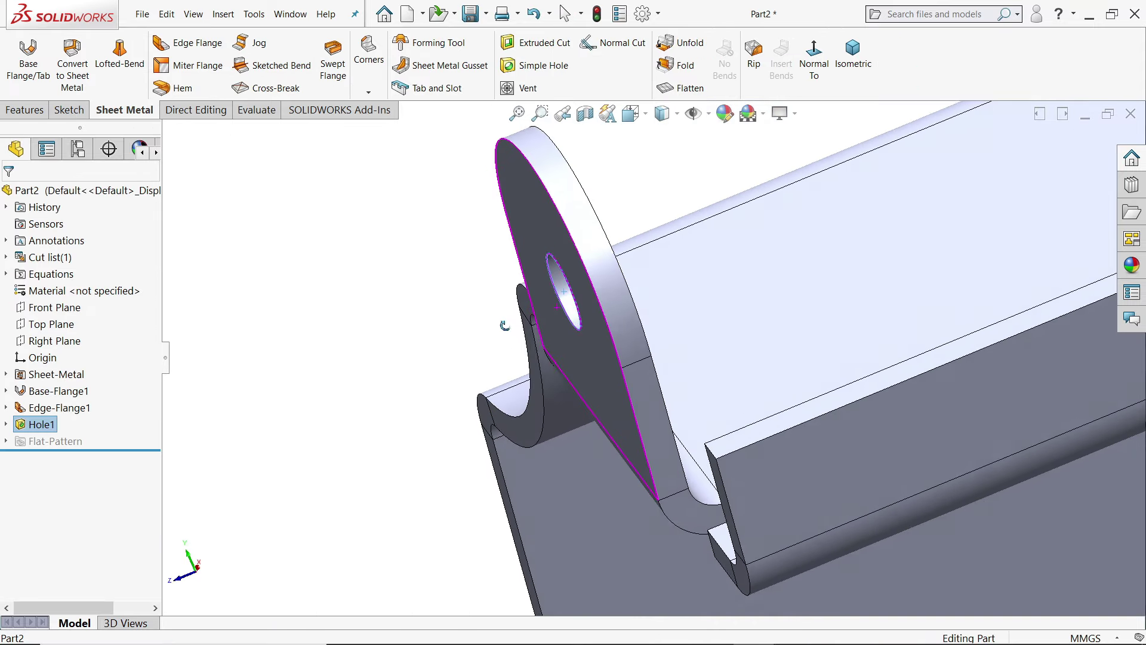
scroll(504, 326, "up", 3)
scroll(530, 370, "up", 3)
Add a second simple hole, Hole2, on the flat Base-Flange1 face
middle_click_drag(625, 398, 757, 424)
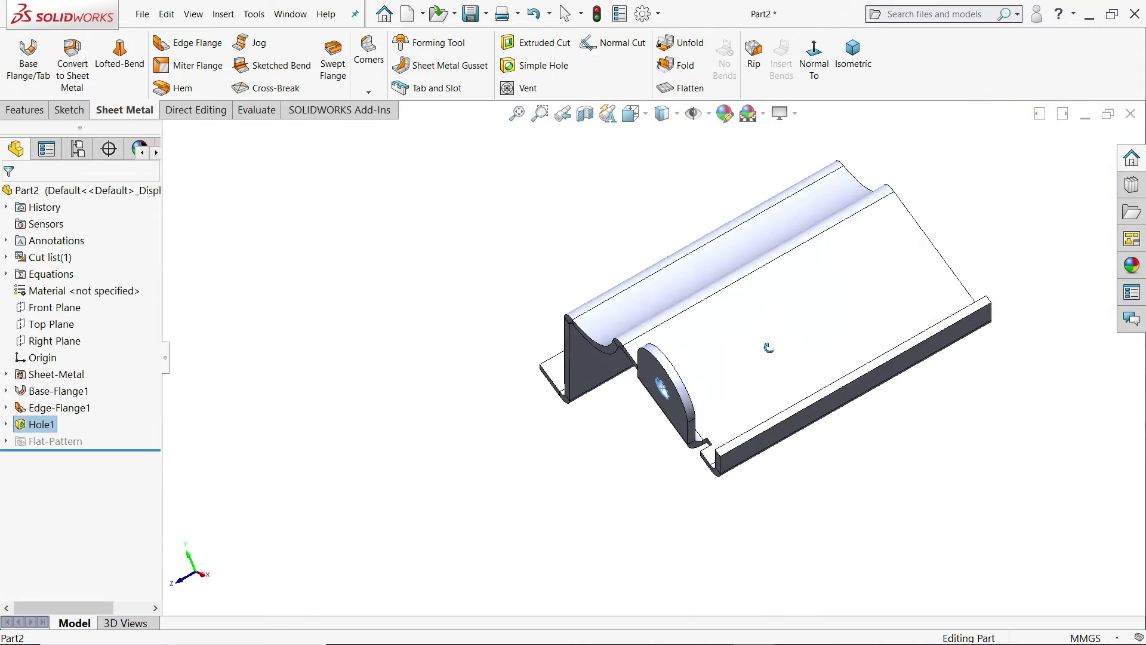
left_click(744, 422)
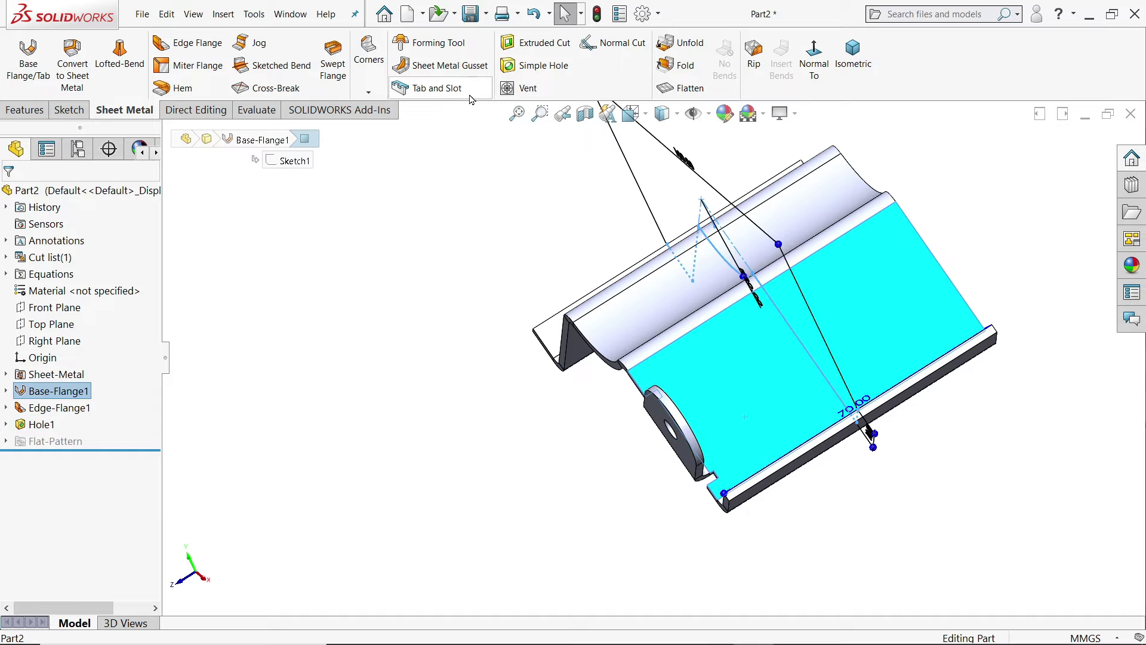
left_click(543, 70)
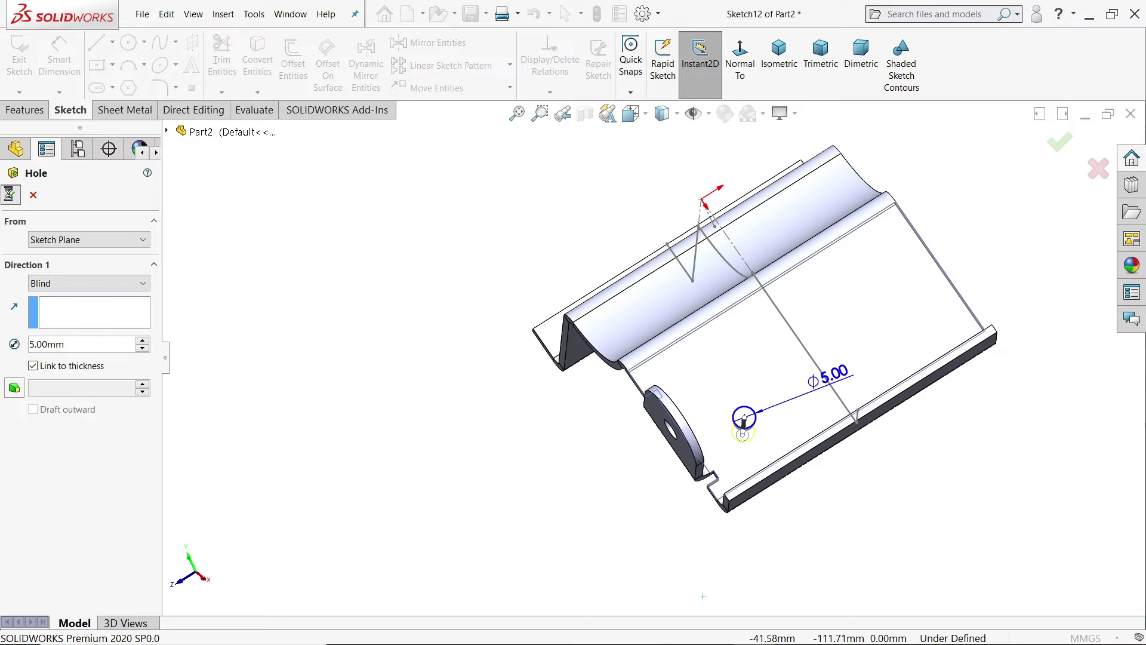
key("Return")
scroll(742, 433, "down", 3)
scroll(748, 447, "down", 2)
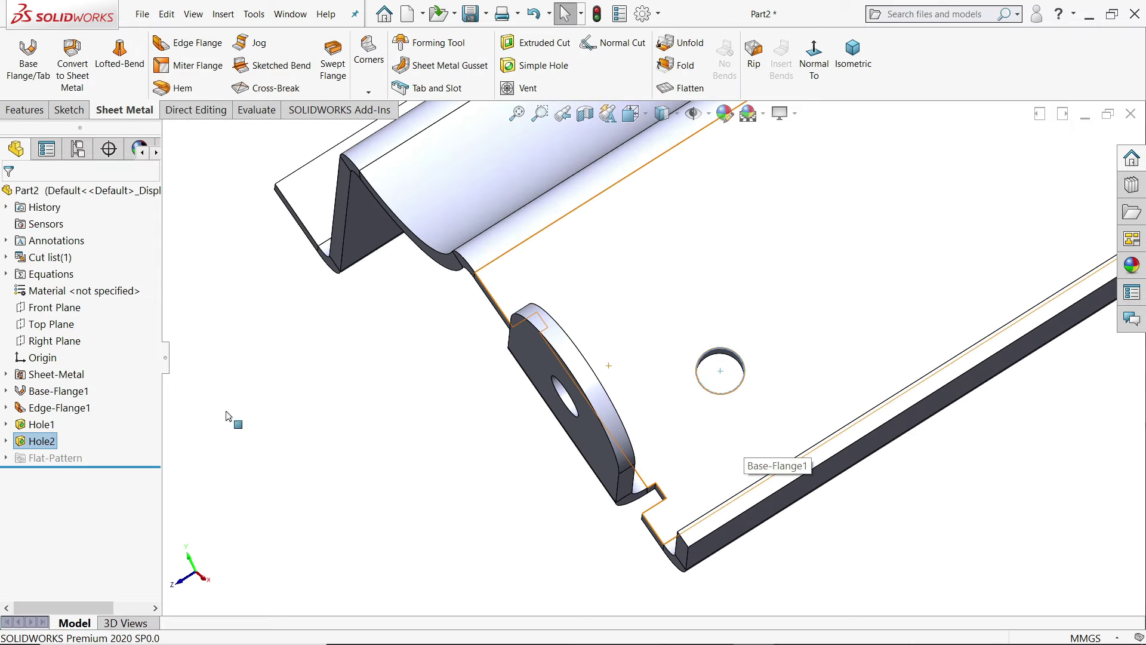
Edit Hole2's sketch and add a driven diameter dimension to the hole
left_click(7, 441)
left_click(67, 457)
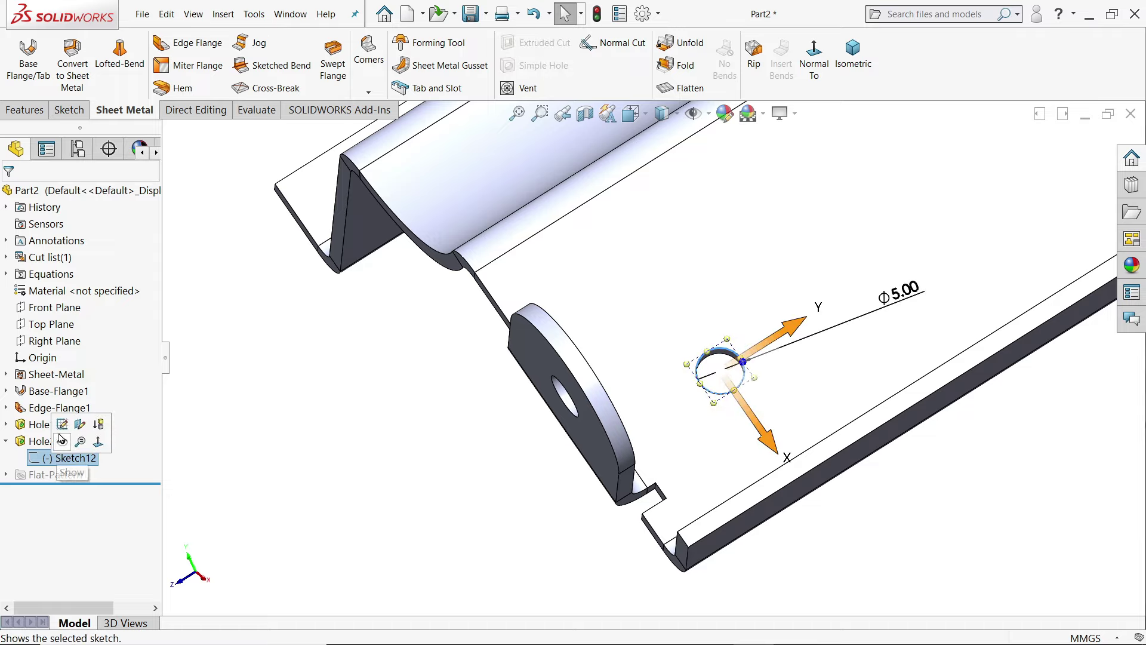
left_click(62, 425)
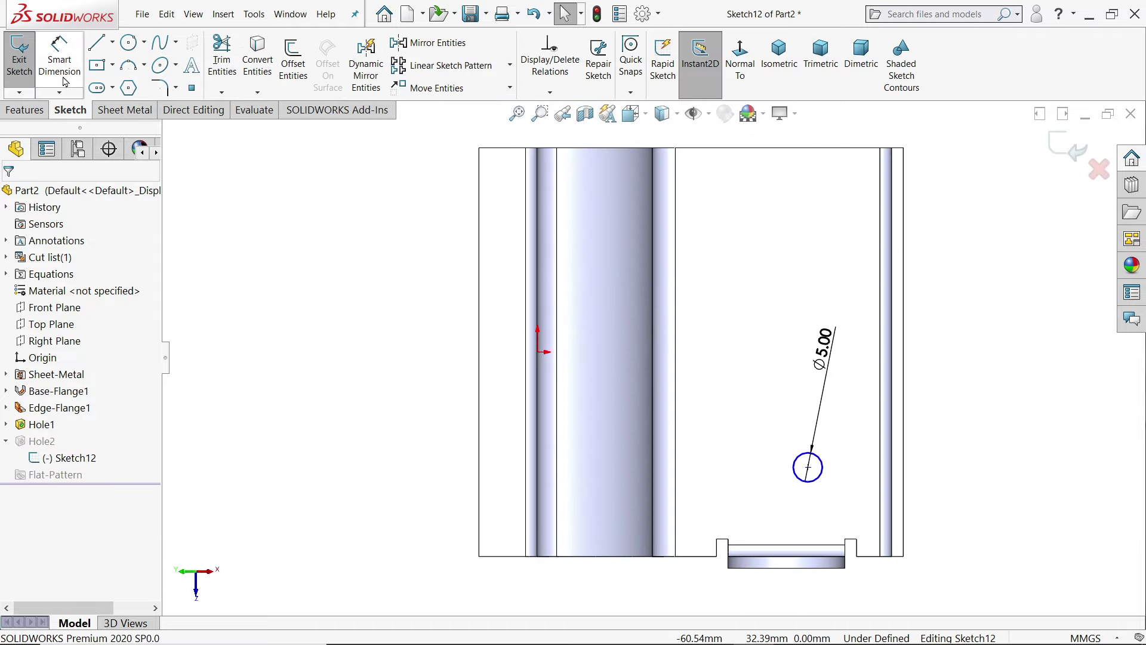
left_click(54, 63)
scroll(635, 363, "up", 2)
scroll(785, 492, "down", 3)
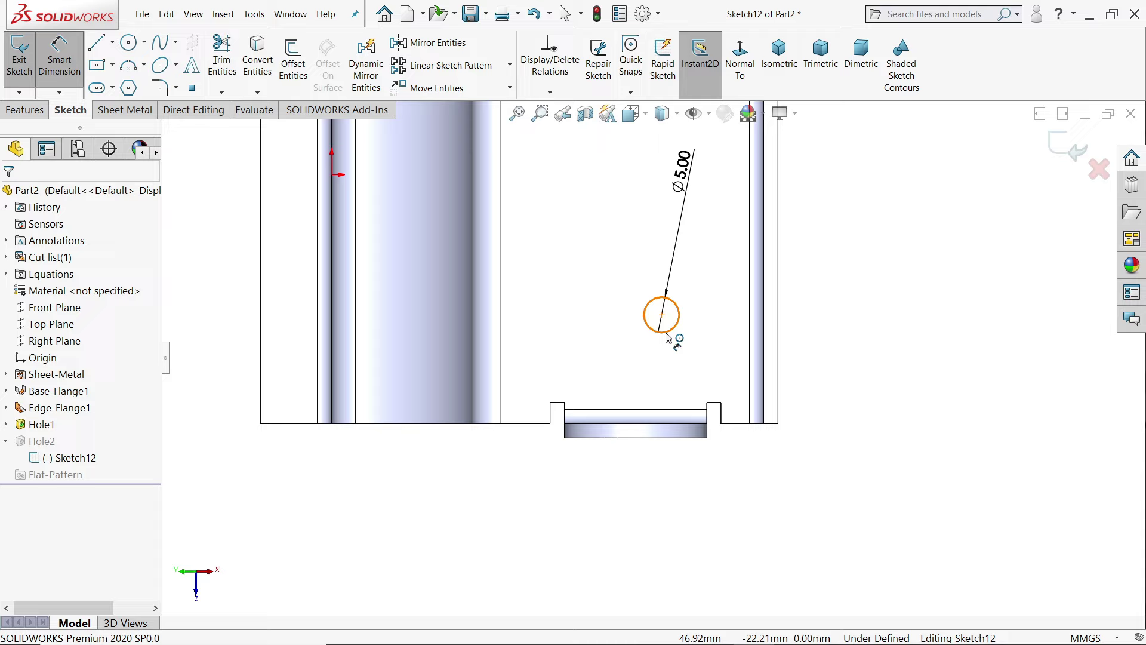
left_click(667, 338)
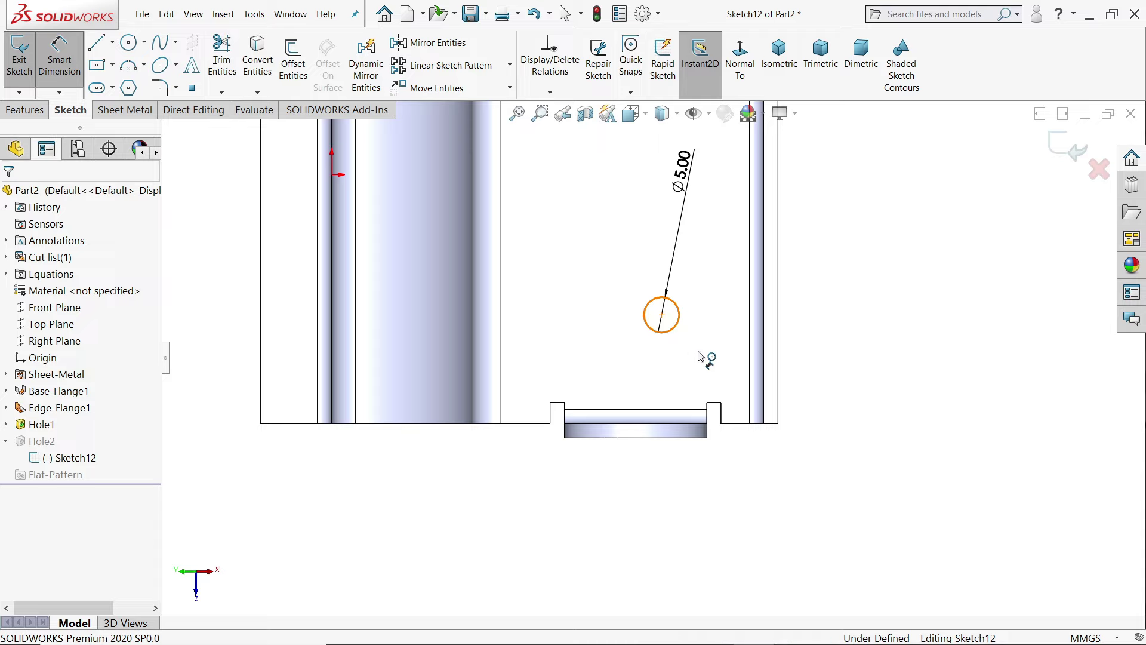
left_click(783, 395)
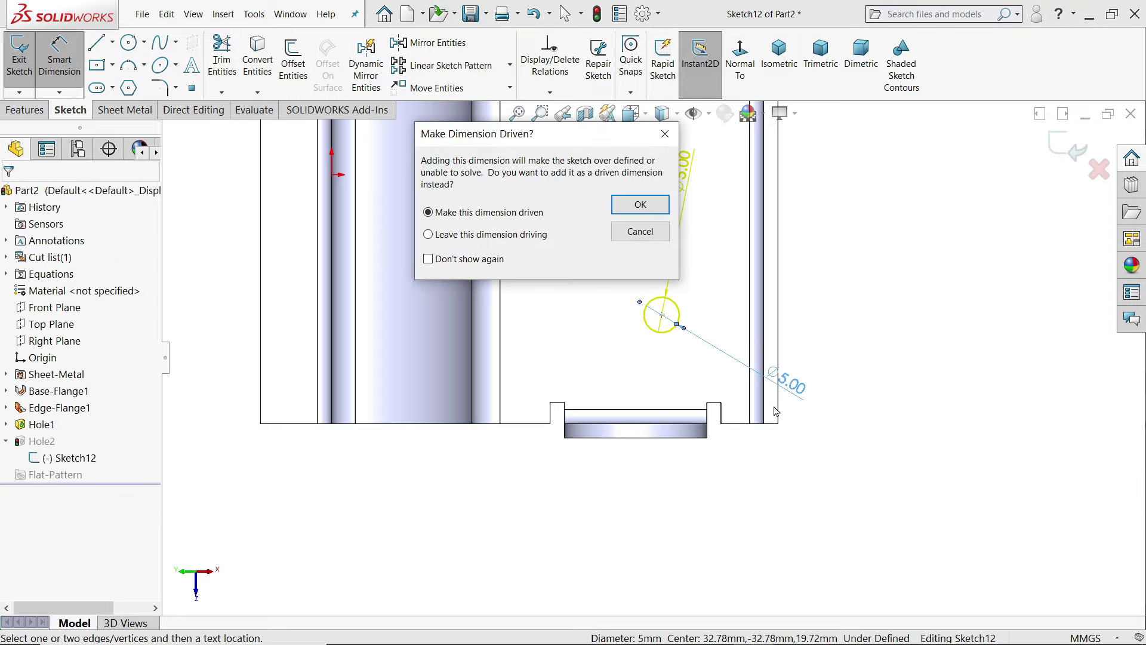
left_click(639, 204)
Locate the hole 14 mm from the side edge and 15 mm from the bottom edge
left_click(678, 323)
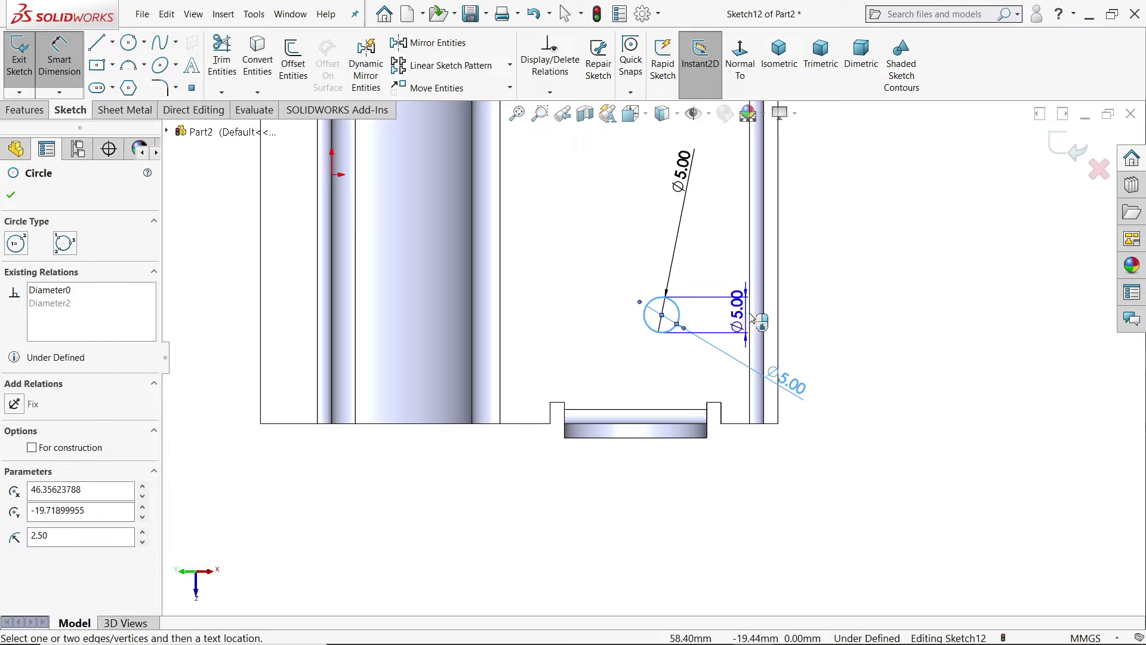
left_click(777, 336)
left_click(710, 450)
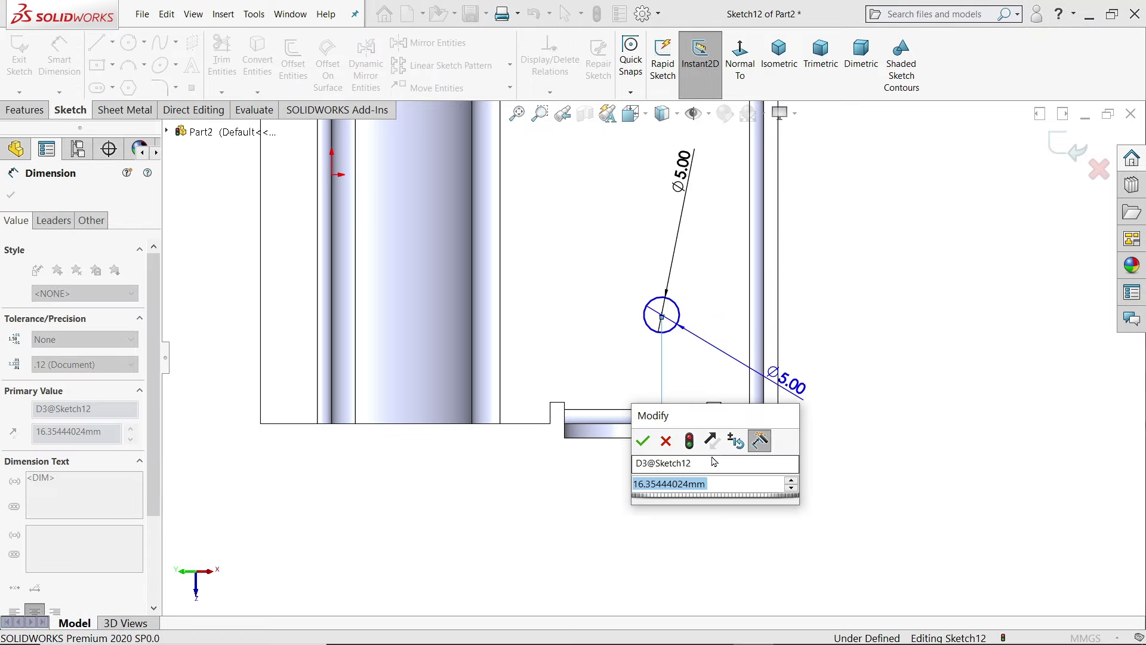
type("14")
key("Return")
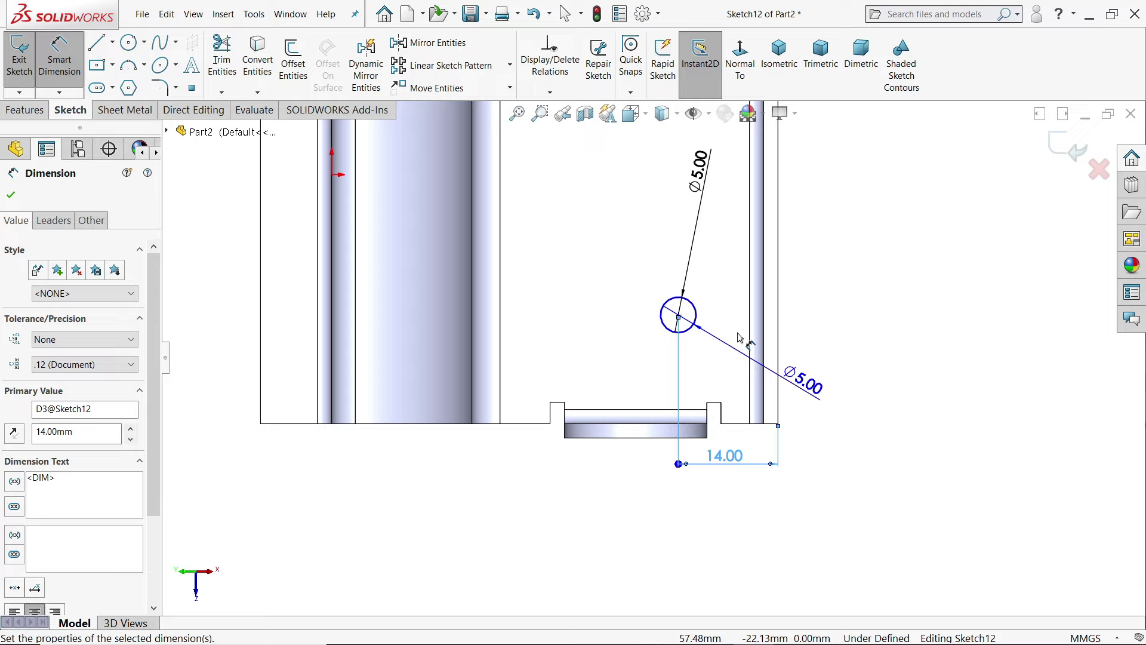
left_click(696, 323)
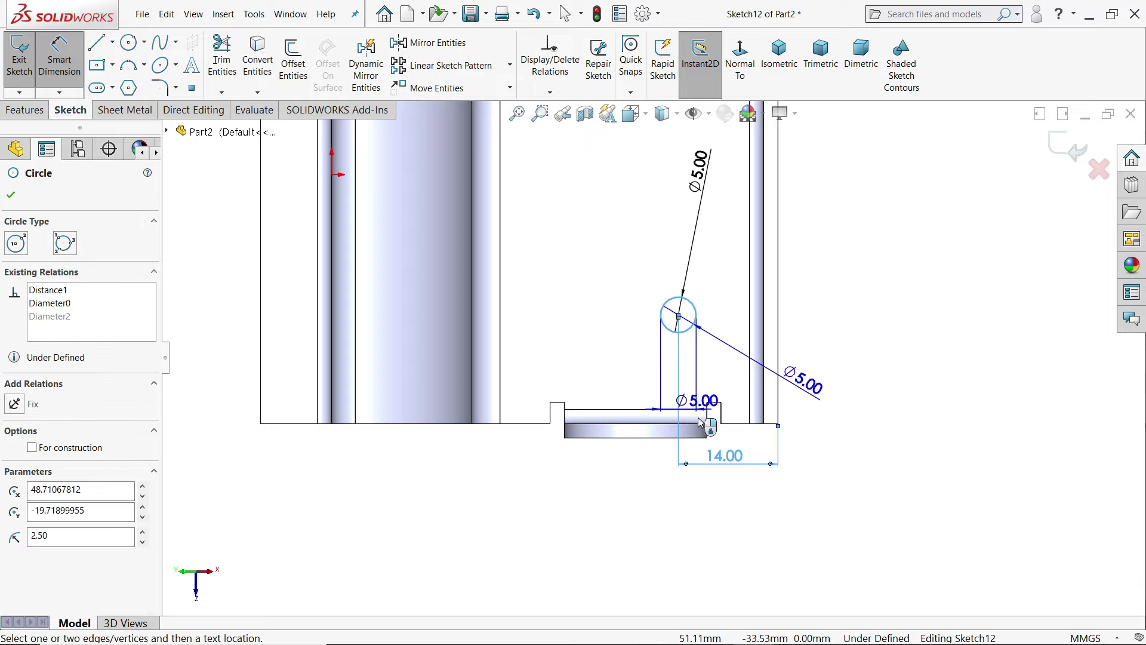
left_click(748, 422)
left_click(862, 357)
type("15")
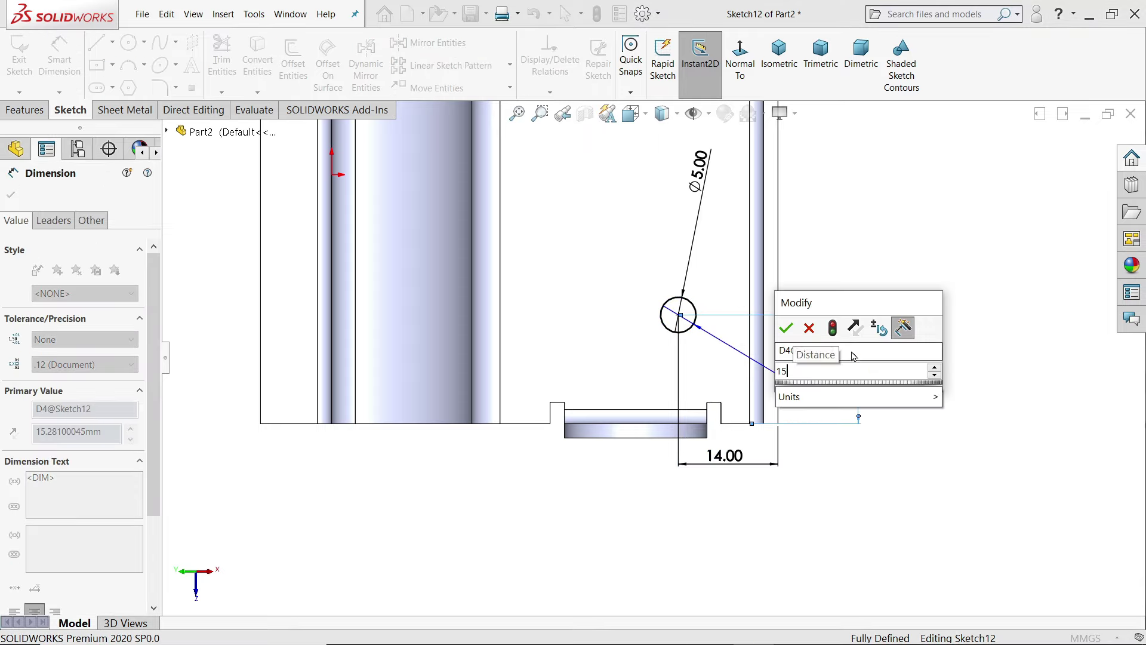
key("Return")
left_click(778, 56)
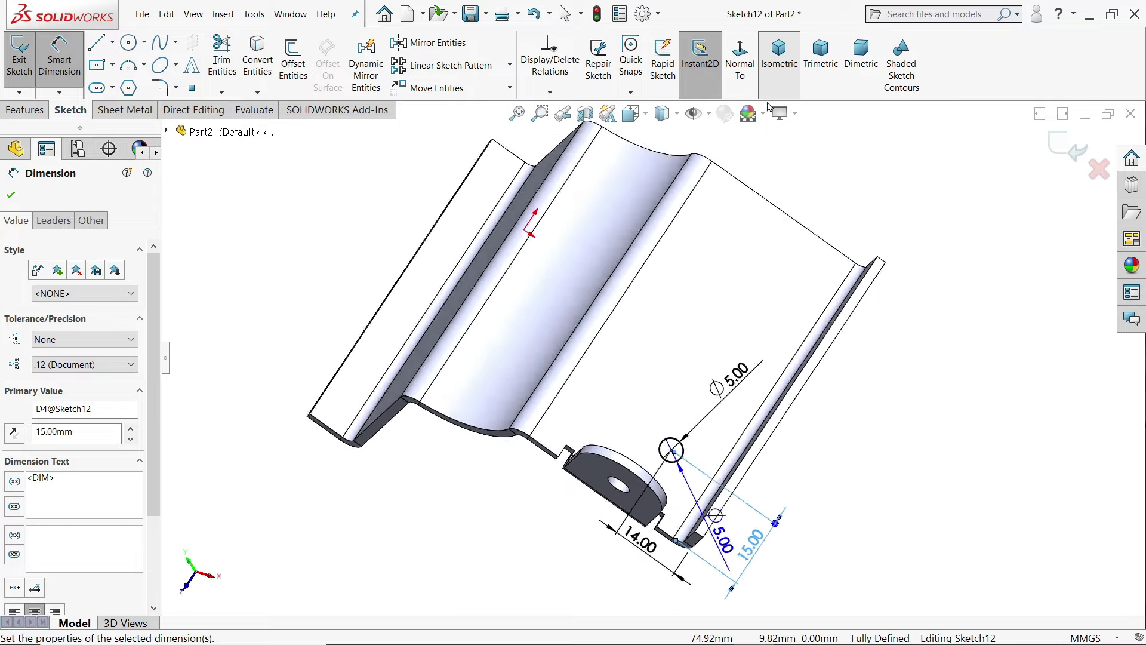
scroll(720, 540, "down", 3)
middle_click_drag(720, 540, 770, 502)
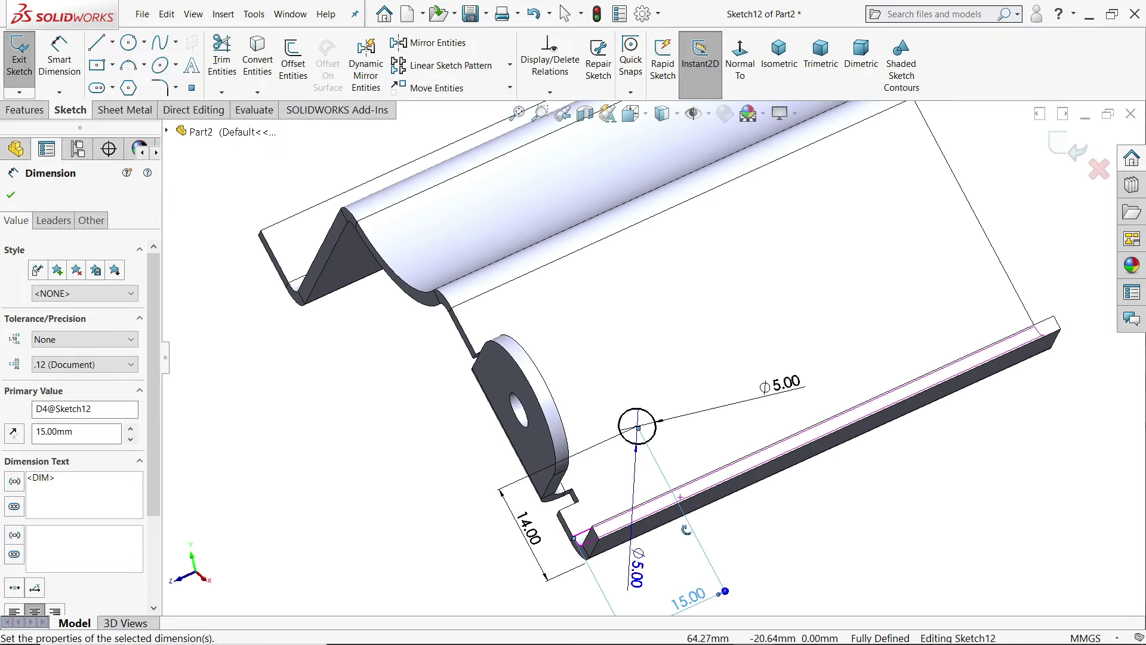
Exit Hole2's sketch to rebuild the hole and fit the part in view
key("Escape")
left_click(1065, 149)
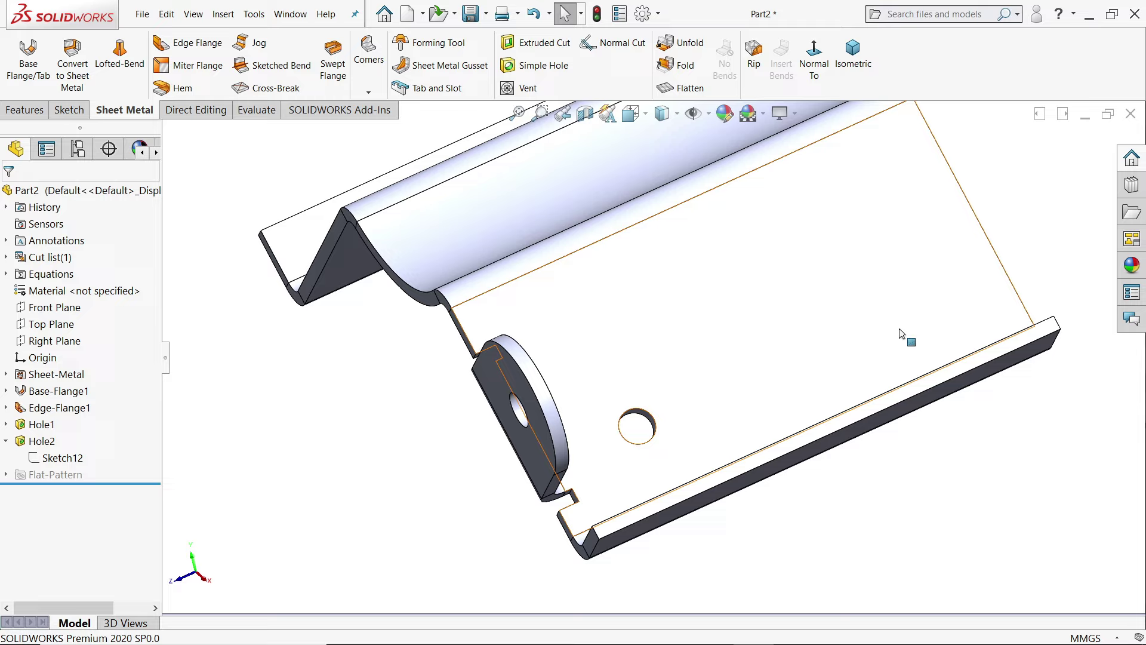
mouse_move(899, 336)
middle_mouse_down()
mouse_move(801, 290)
mouse_move(809, 263)
mouse_move(816, 396)
mouse_move(768, 392)
middle_mouse_up()
key("f")
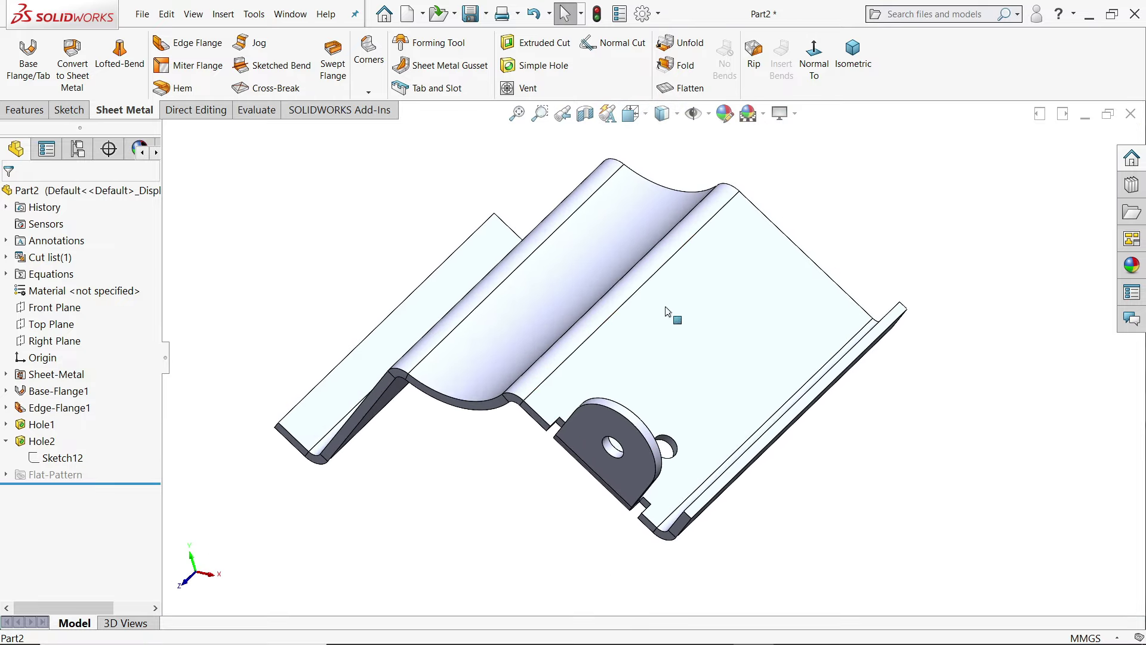
Give the whole part a blue-violet appearance and start a Mirror feature
left_click(139, 189)
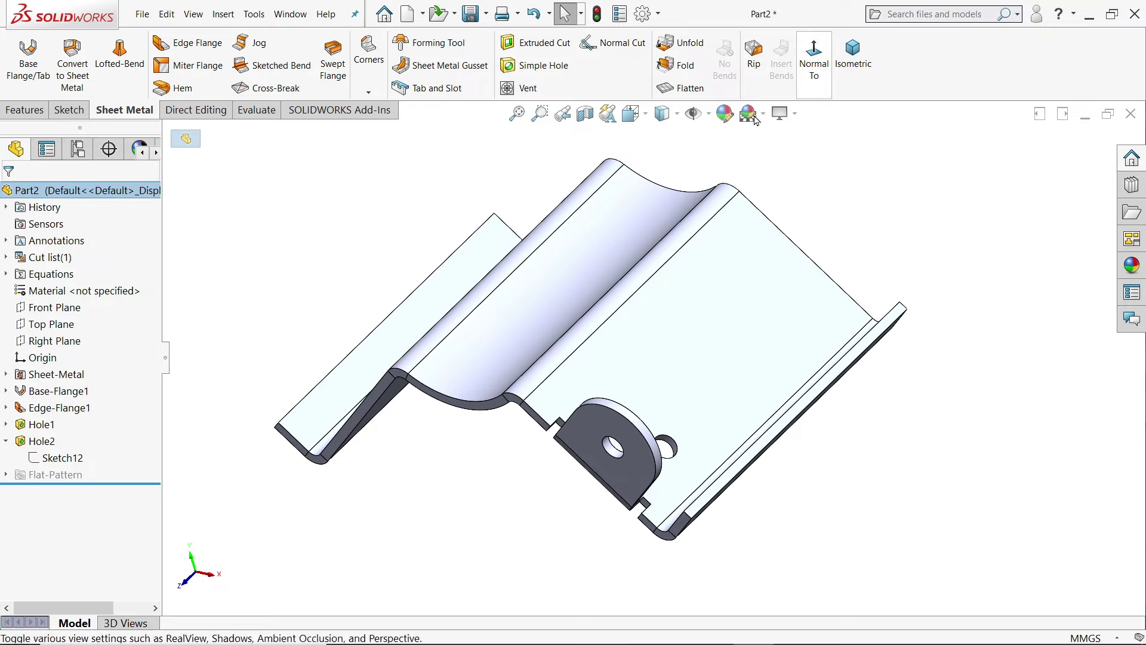
left_click(724, 114)
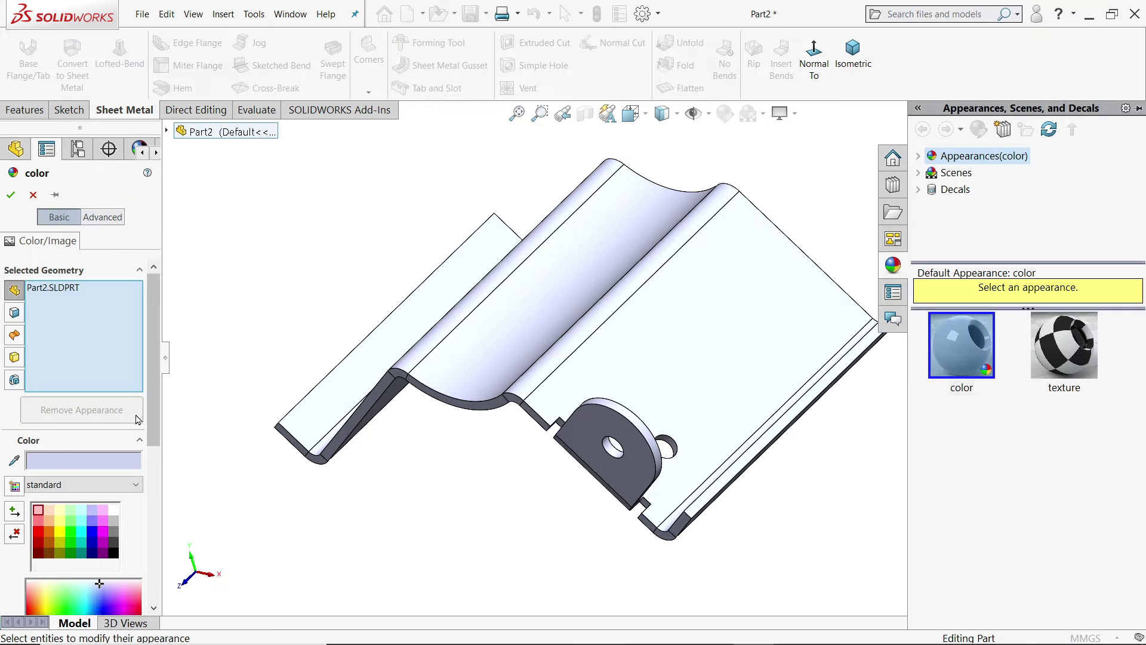
left_click(90, 521)
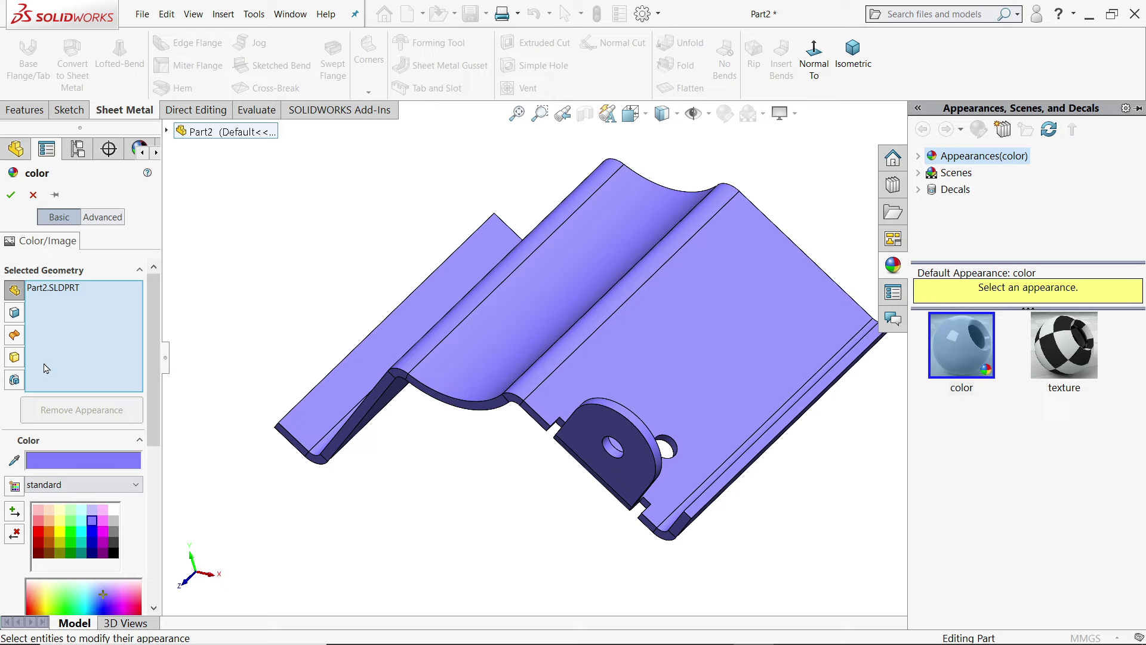
left_click(12, 194)
mouse_move(266, 304)
middle_mouse_down()
mouse_move(272, 296)
mouse_move(613, 438)
middle_mouse_up()
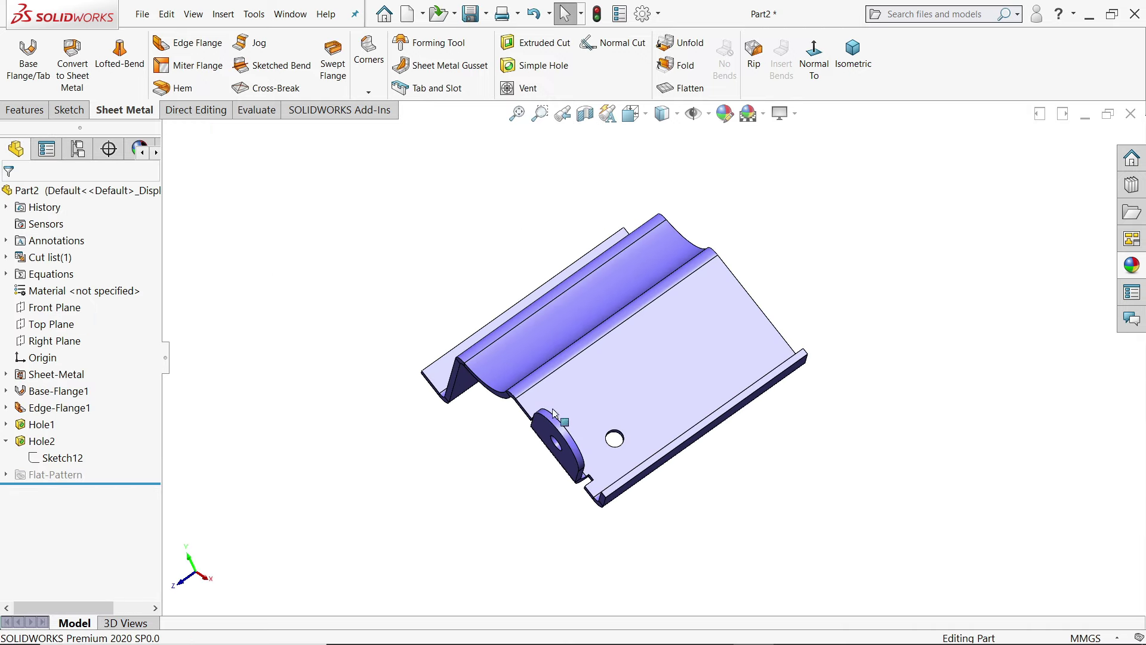
scroll(613, 438, "down", 3)
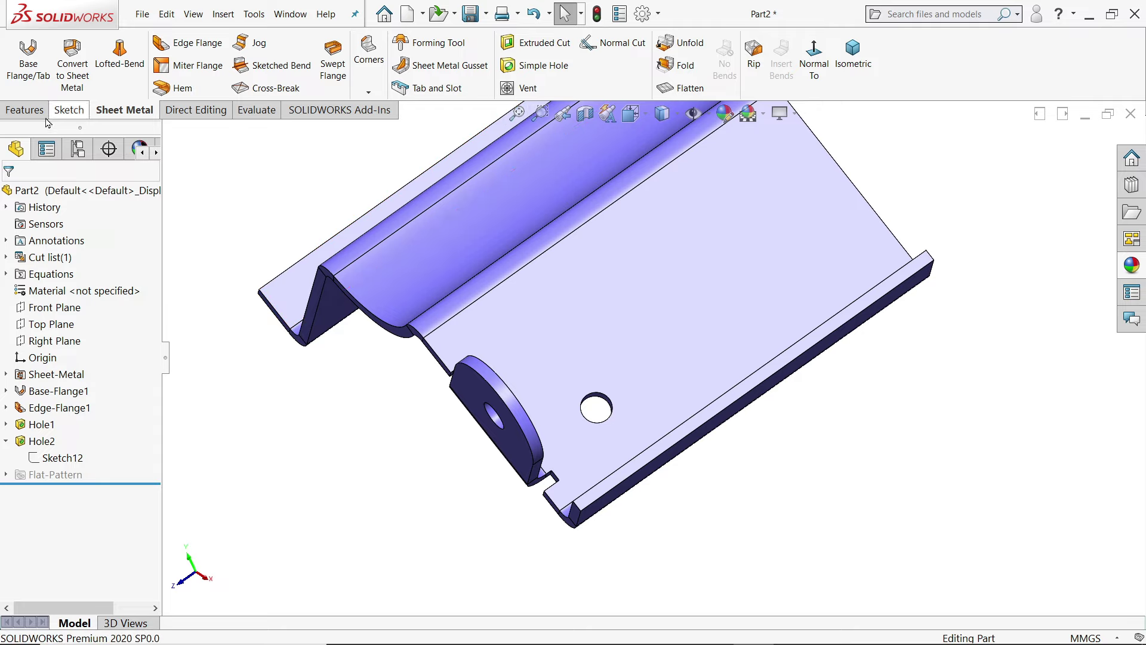
left_click(26, 110)
left_click(549, 89)
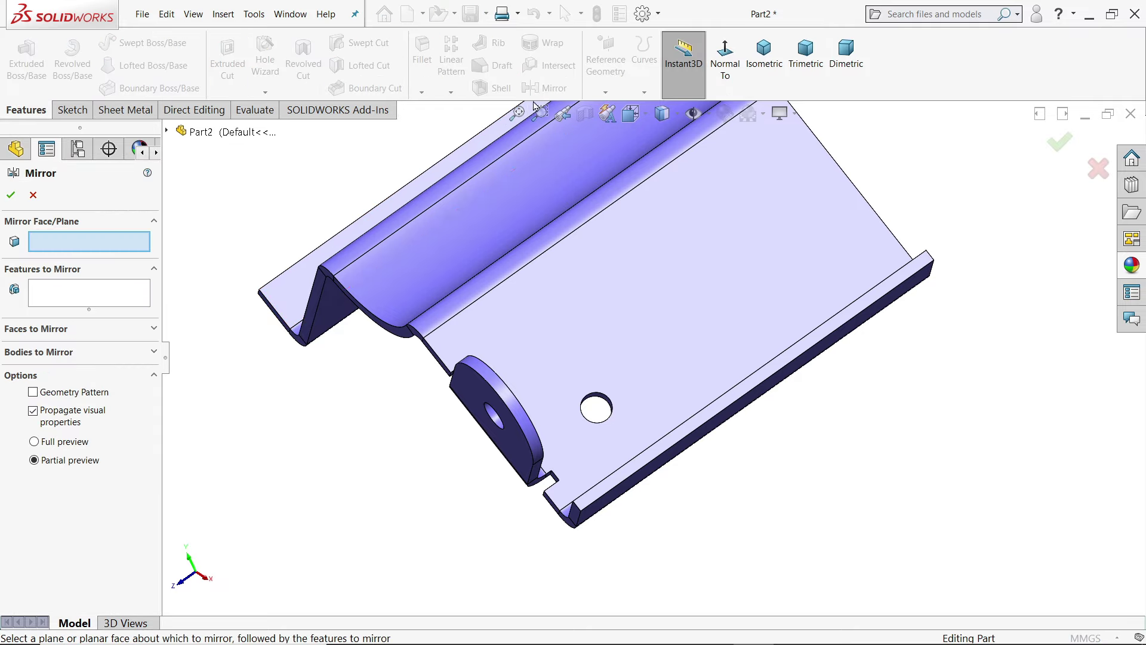
Create Mirror1, copying Edge-Flange1, Hole1 and Hole2 across the Front Plane
left_click(166, 131)
left_click(229, 249)
mouse_move(413, 472)
middle_mouse_down()
mouse_move(361, 463)
mouse_move(417, 472)
mouse_move(469, 440)
middle_mouse_up()
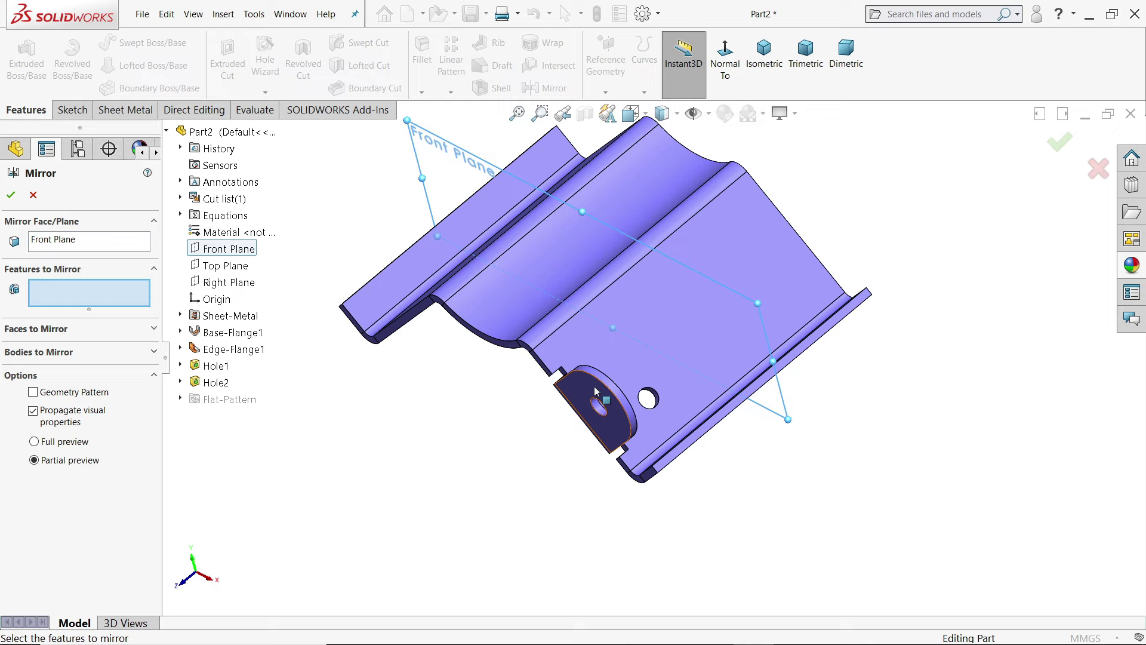
scroll(643, 404, "down", 3)
left_click(592, 432)
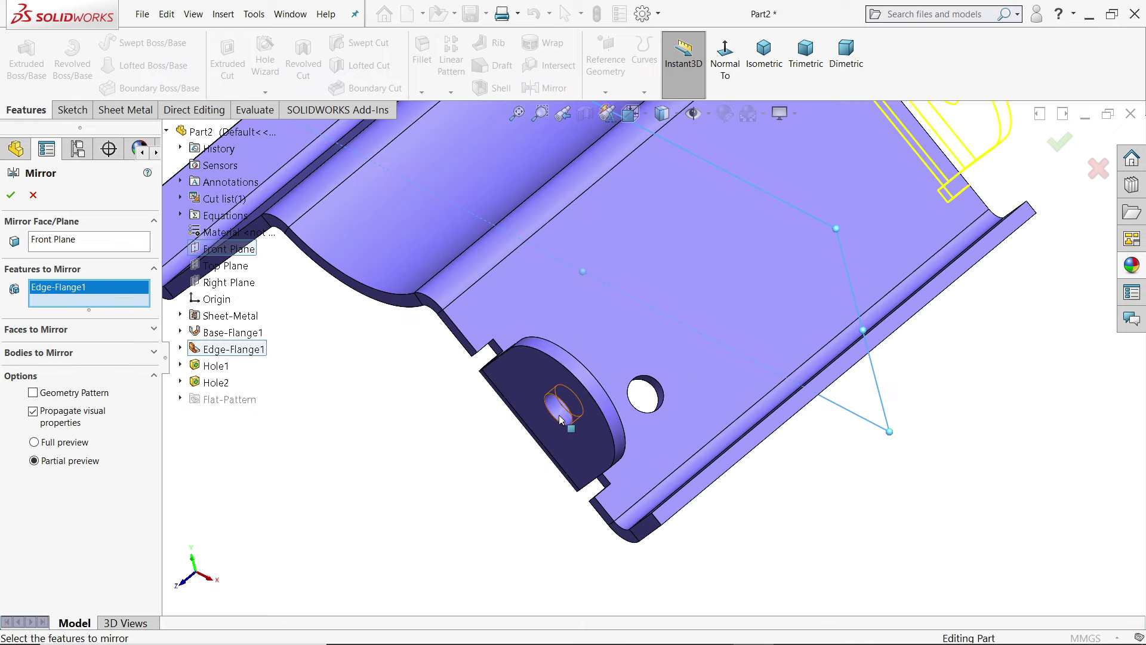
left_click(562, 420)
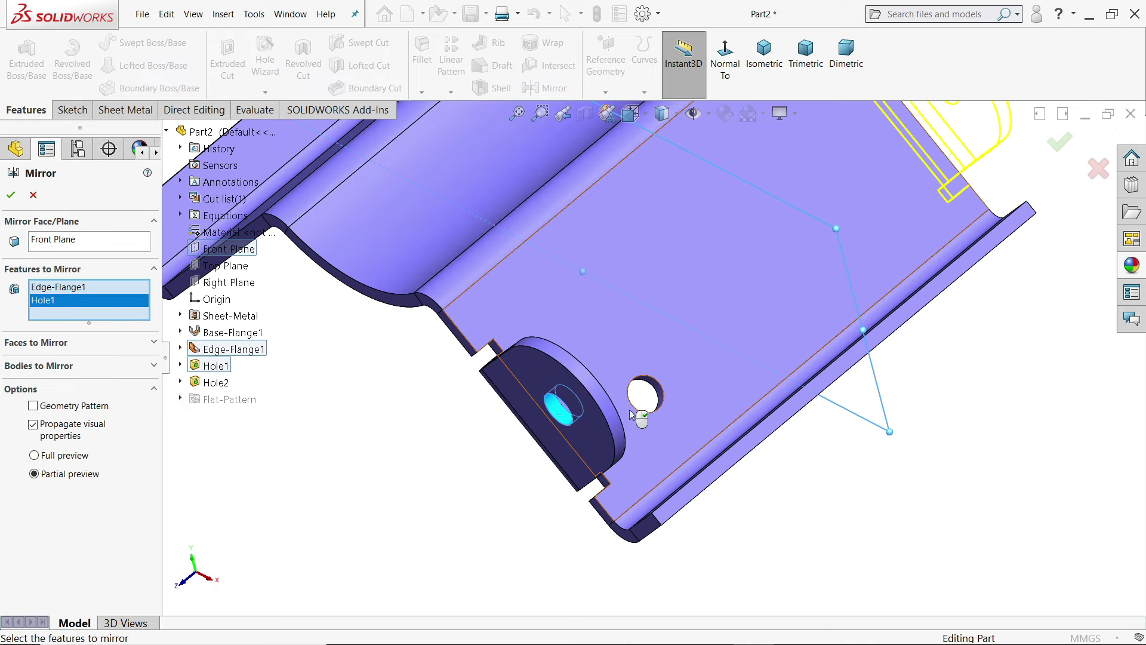
left_click(215, 385)
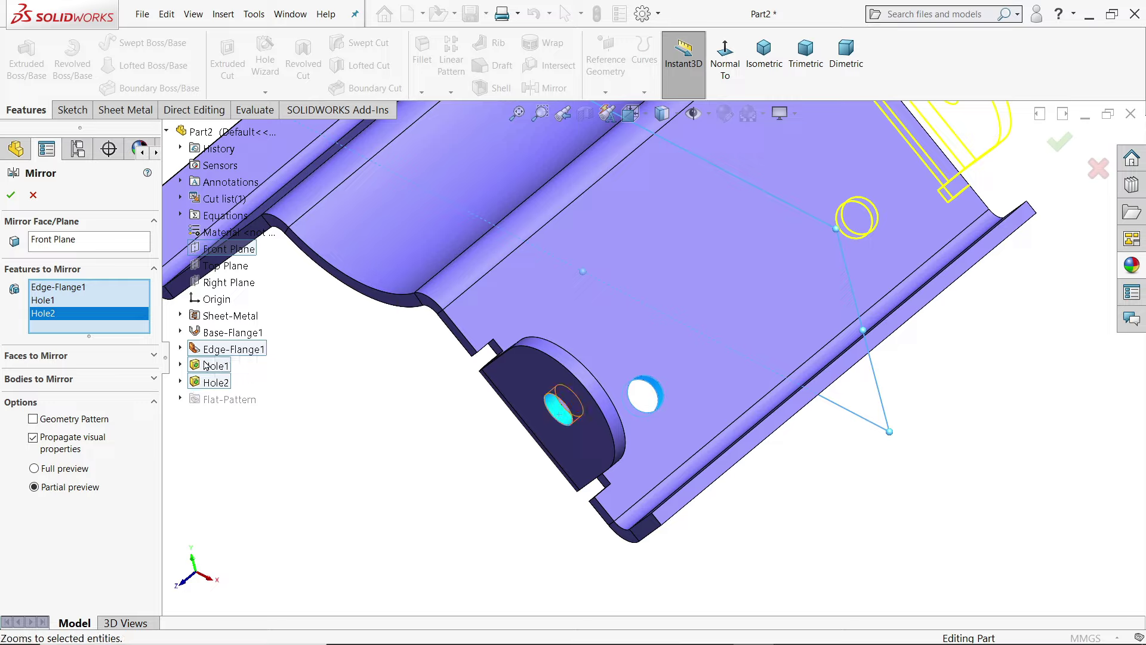
left_click(11, 197)
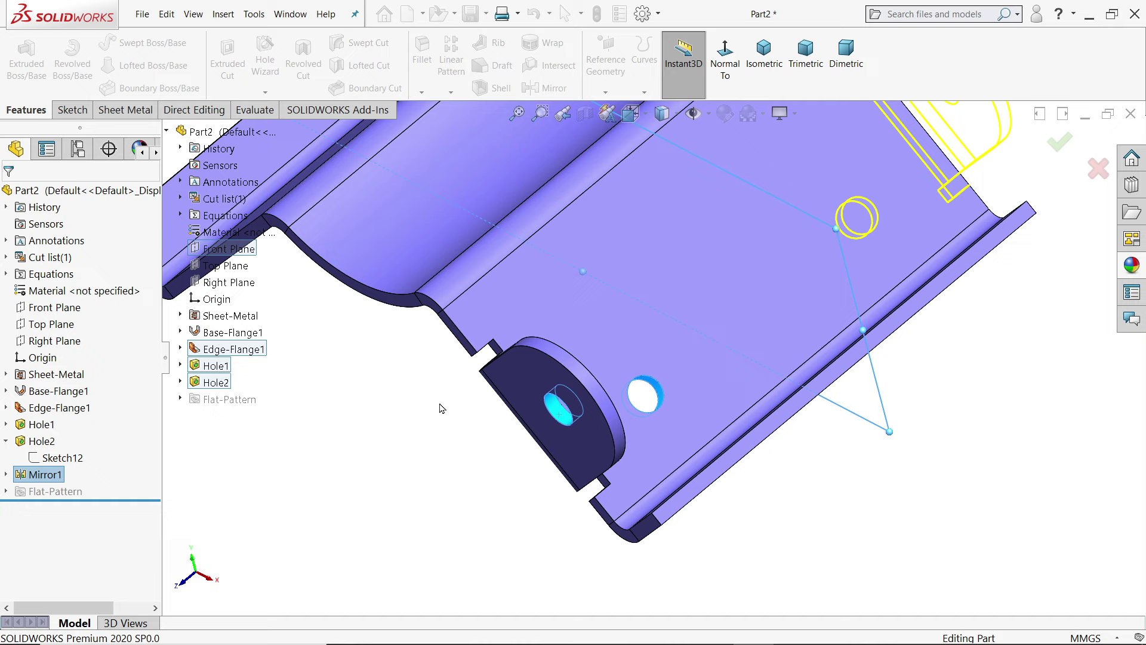
scroll(474, 436, "up", 5)
key("f")
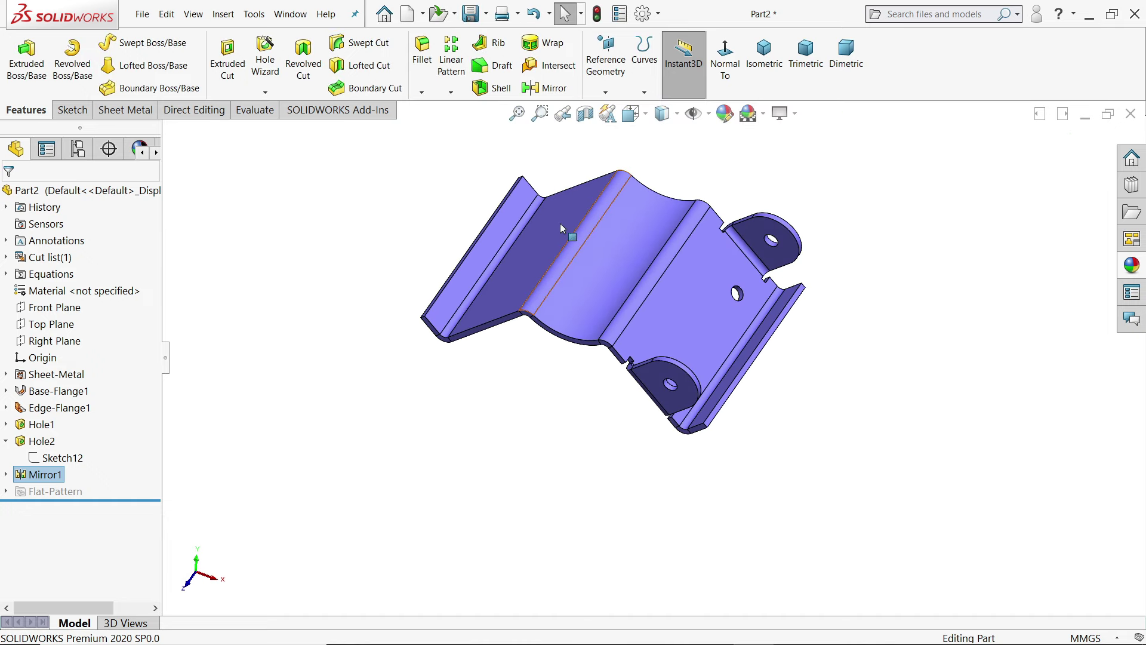
Create Mirror2, copying Mirror1 across the Right Plane
left_click(536, 90)
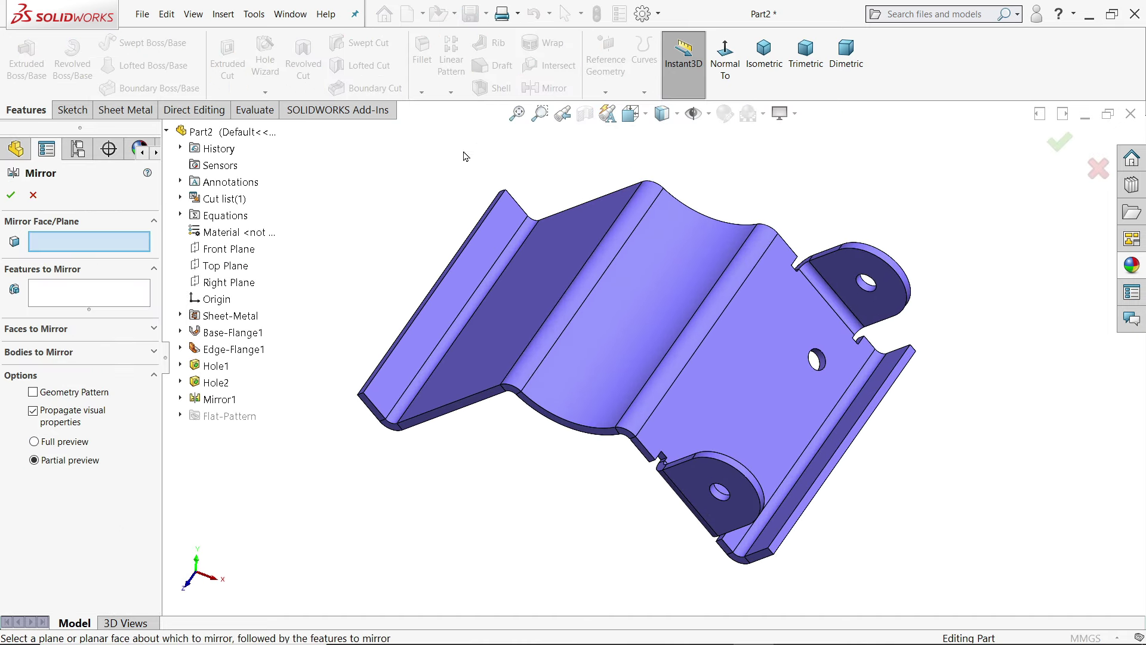
left_click(219, 283)
left_click(217, 399)
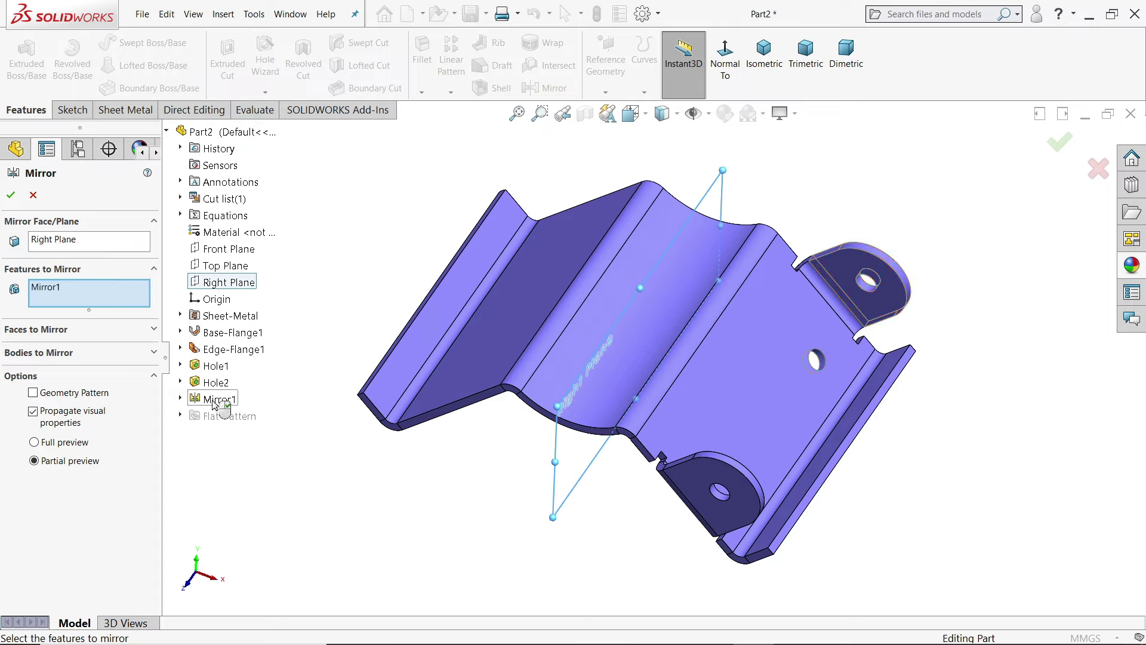
left_click(11, 195)
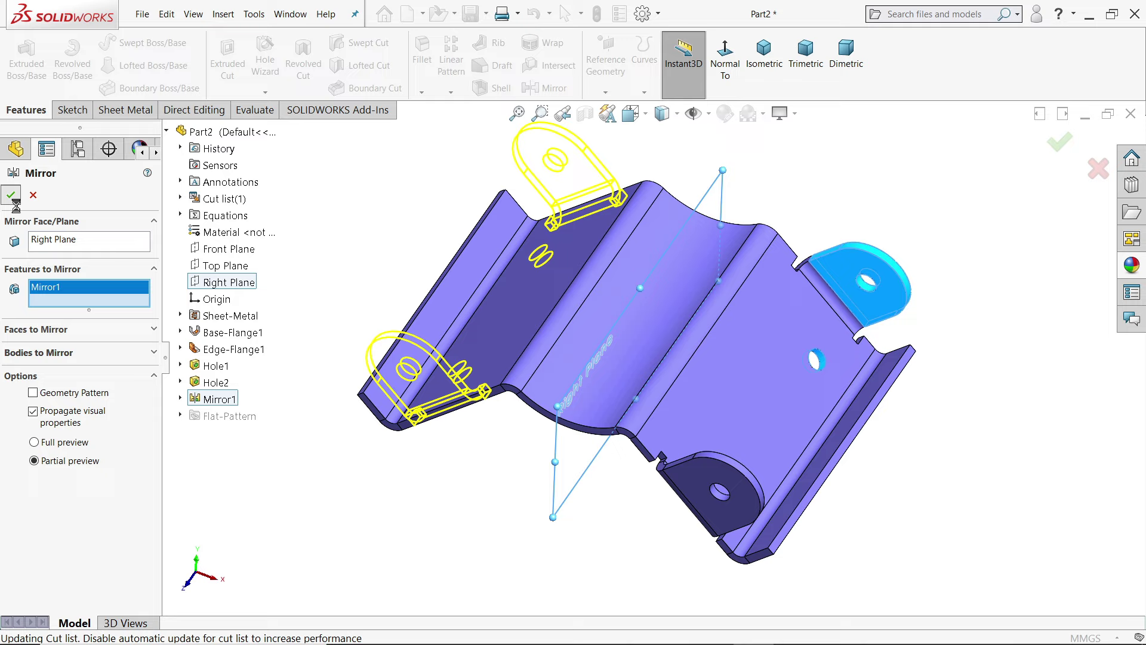
mouse_move(314, 430)
middle_mouse_down()
mouse_move(444, 512)
mouse_move(354, 440)
mouse_move(458, 281)
middle_mouse_up()
left_click(125, 109)
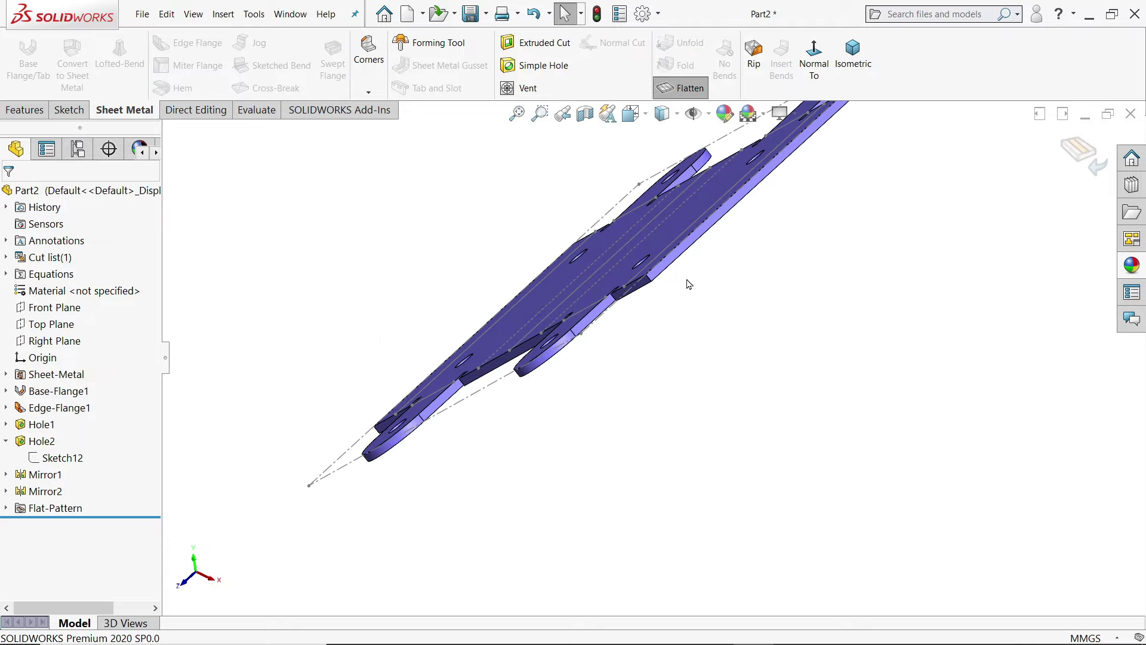
left_click(815, 87)
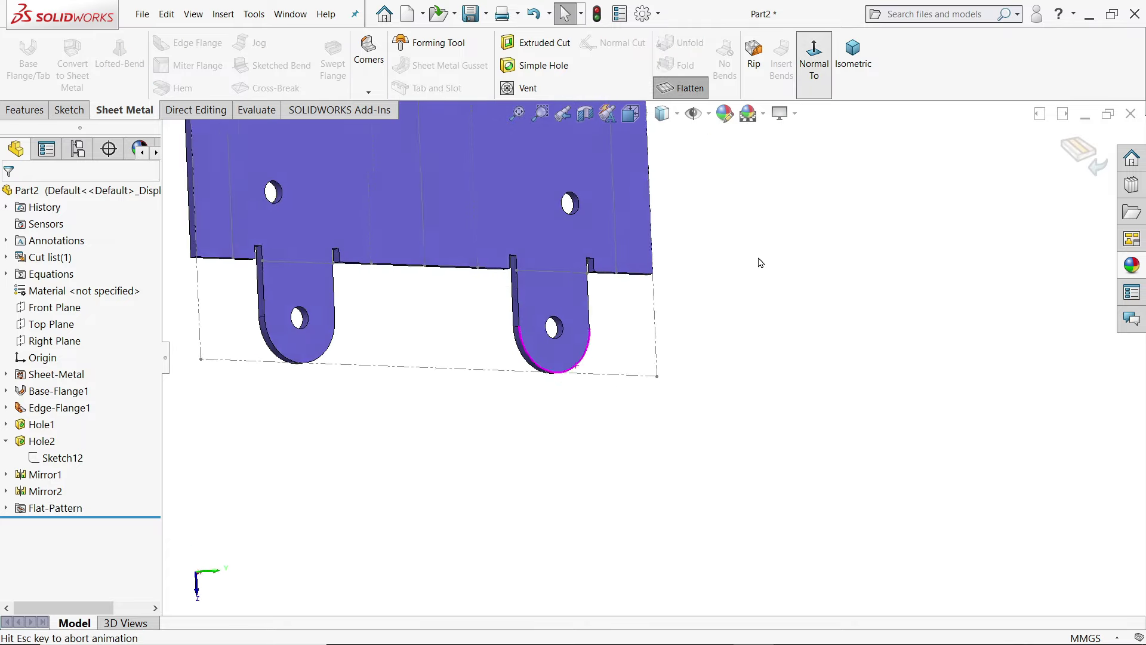
mouse_move(665, 202)
middle_mouse_down()
mouse_move(583, 298)
mouse_move(550, 179)
middle_mouse_up()
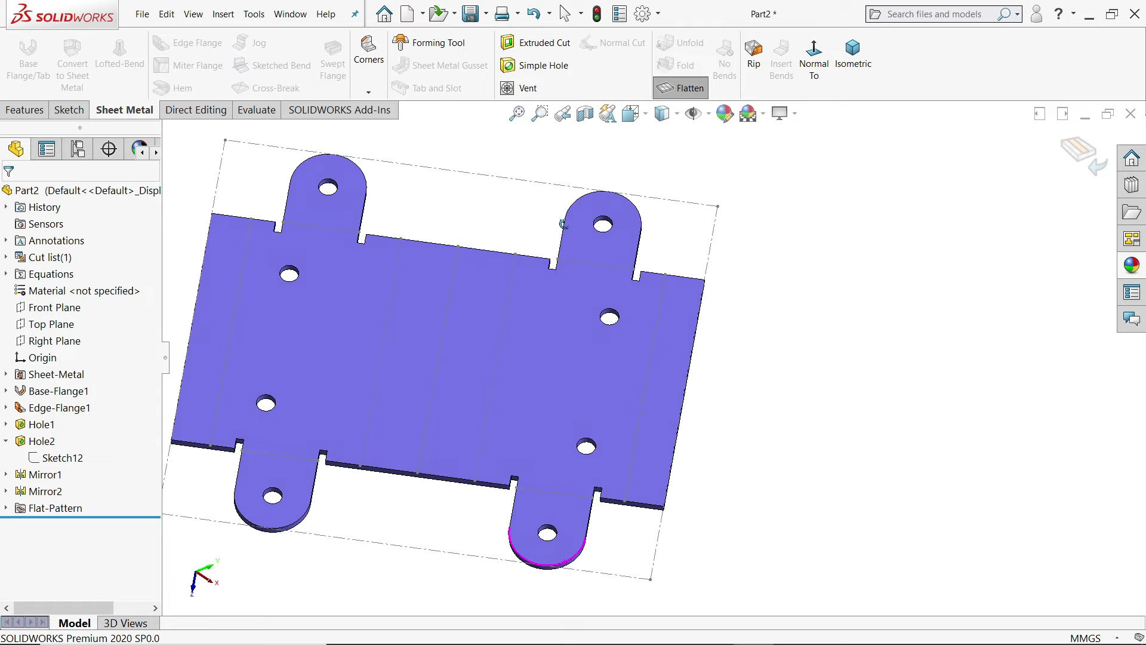
left_click(686, 88)
middle_click_drag(670, 300, 554, 310)
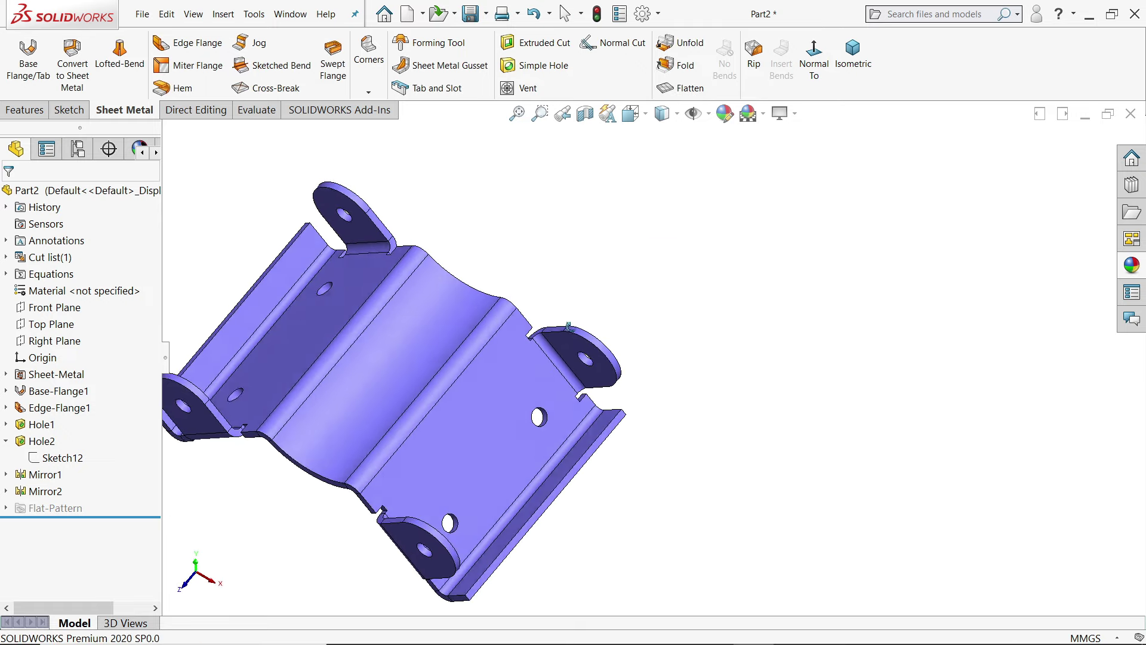
scroll(481, 427, "down", 2)
scroll(545, 396, "down", 2)
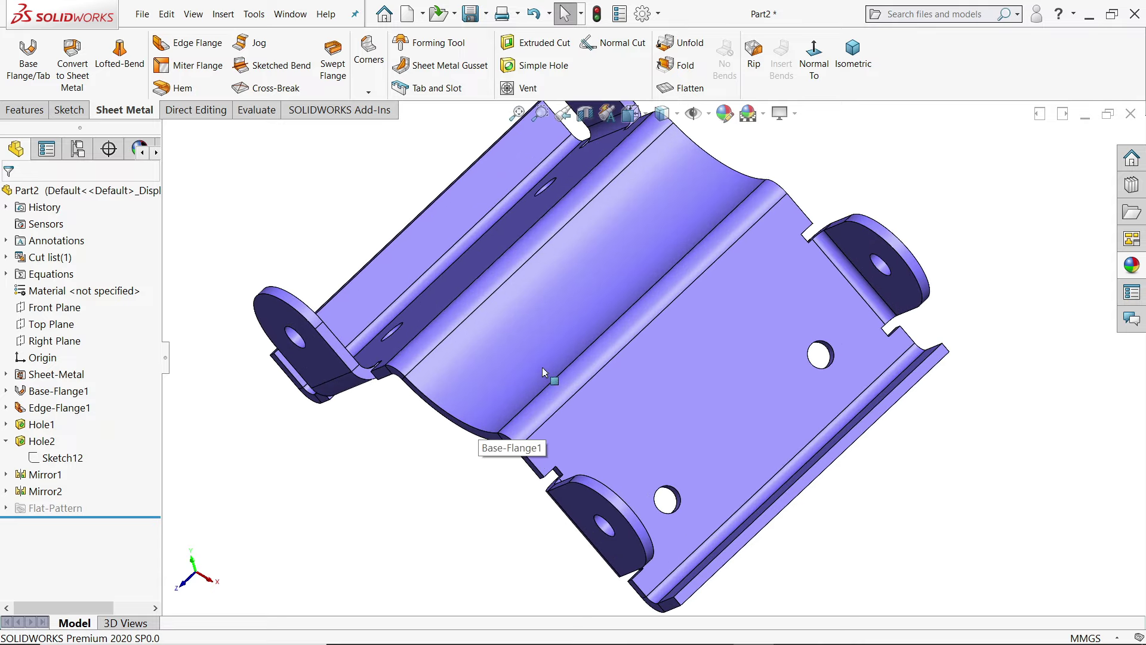
scroll(546, 379, "down", 2)
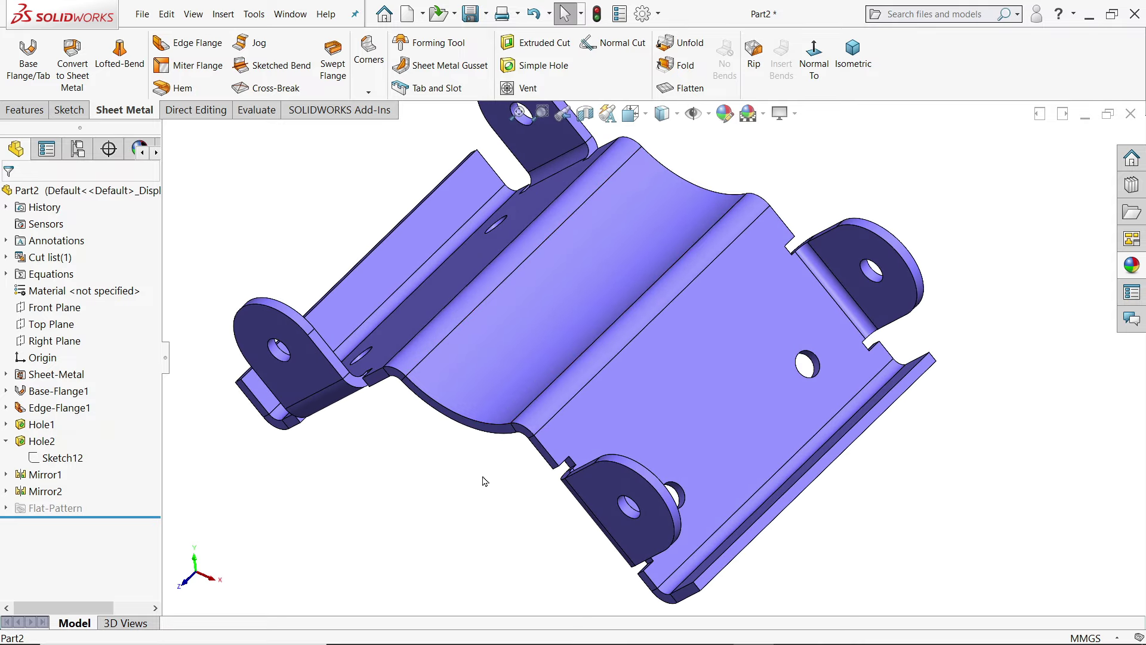
Pan around the exercise drawing in Photos to check the slot dimensions, flat pattern and bend table
key("alt+Tab")
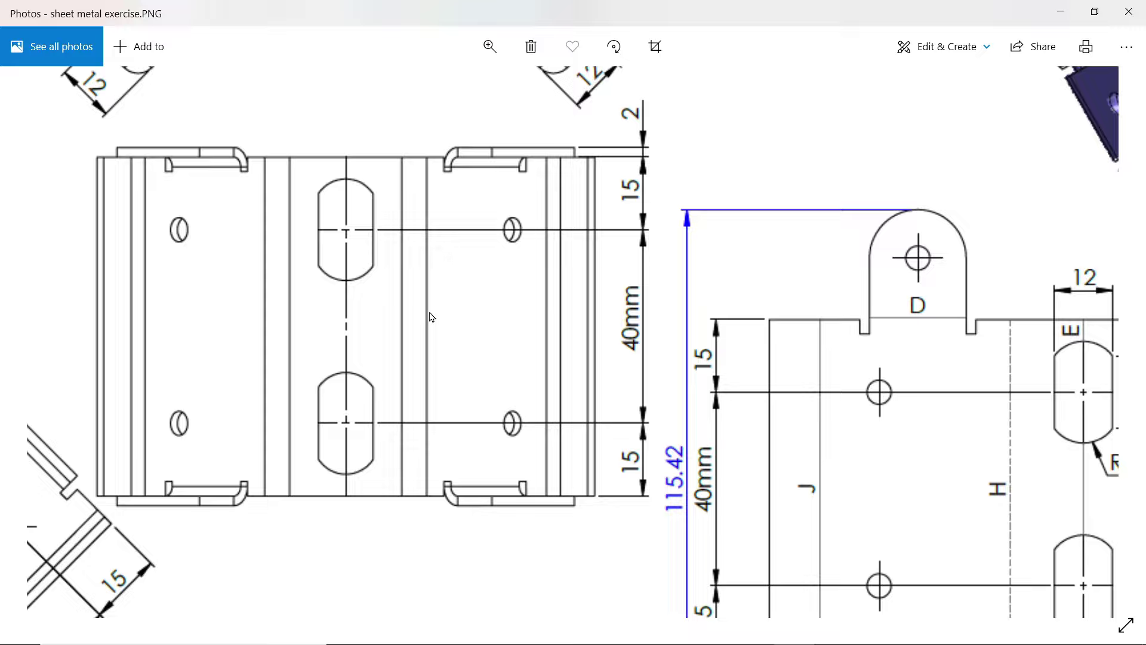
scroll(848, 362, "right", 5)
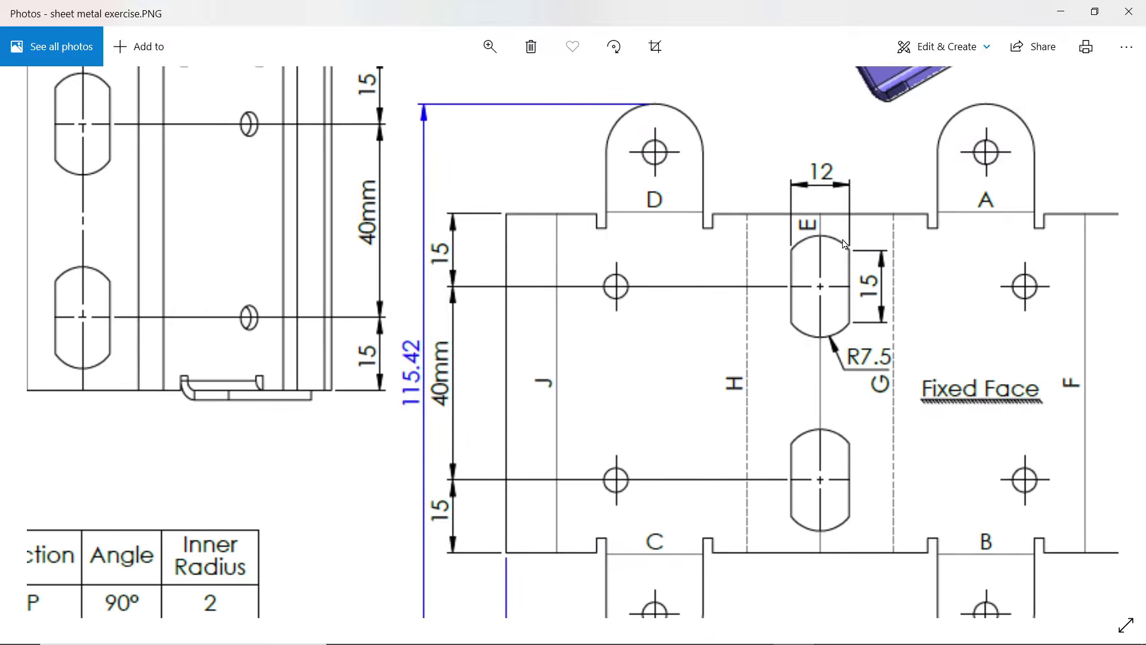
scroll(760, 359, "left", 2)
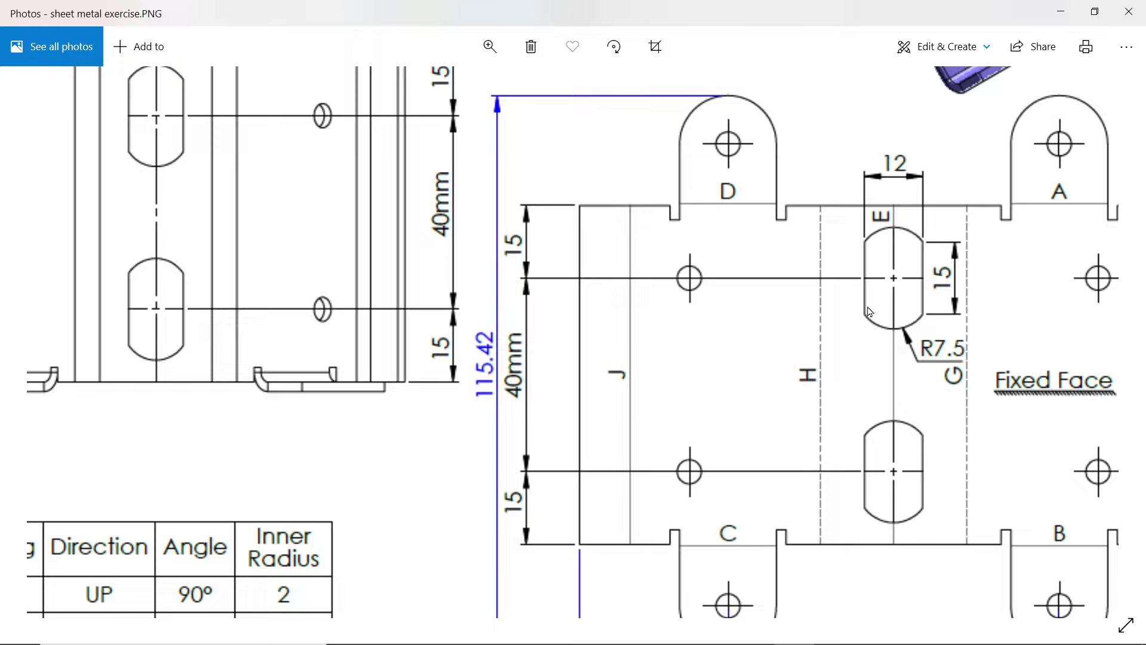
left_click_drag(868, 311, 876, 369)
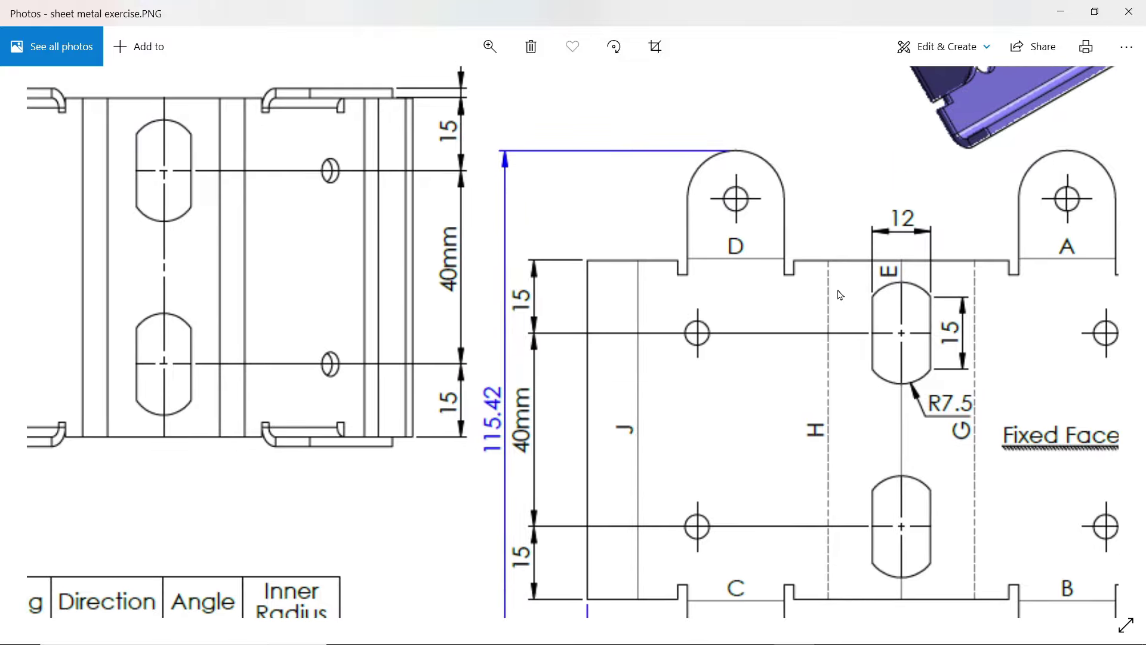
mouse_move(654, 386)
left_mouse_down()
mouse_move(836, 290)
mouse_move(873, 377)
left_mouse_up()
mouse_move(363, 256)
left_mouse_down()
mouse_move(481, 230)
mouse_move(529, 133)
left_mouse_up()
left_click_drag(530, 347, 530, 219)
scroll(530, 247, "down", 3)
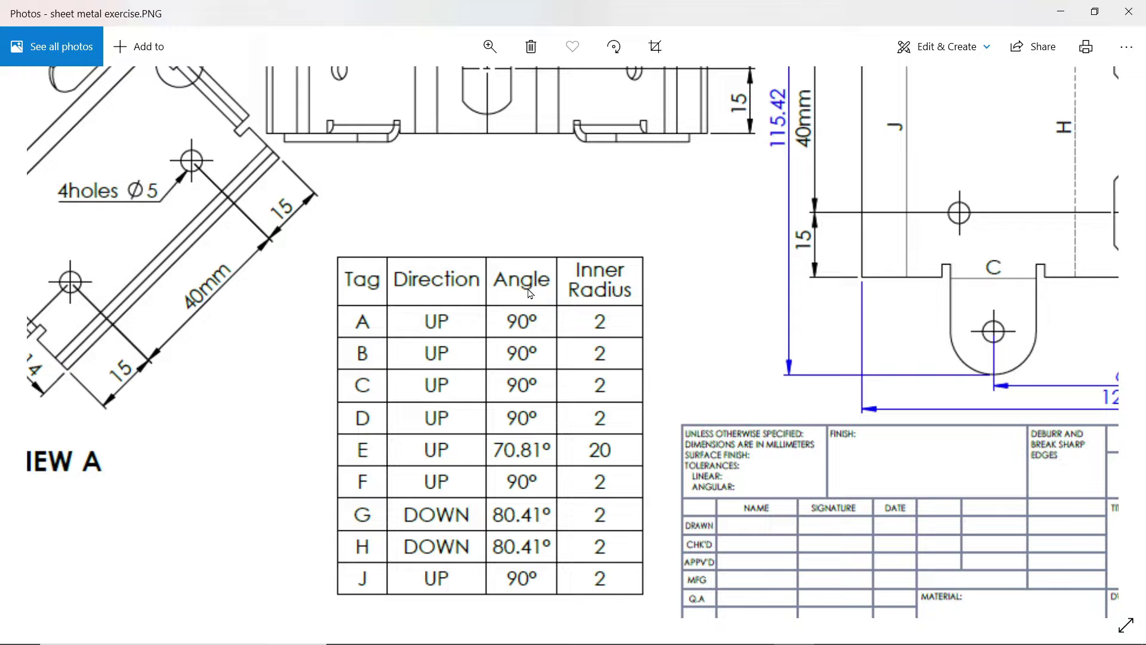
scroll(531, 247, "down", 3)
scroll(530, 247, "down", 2)
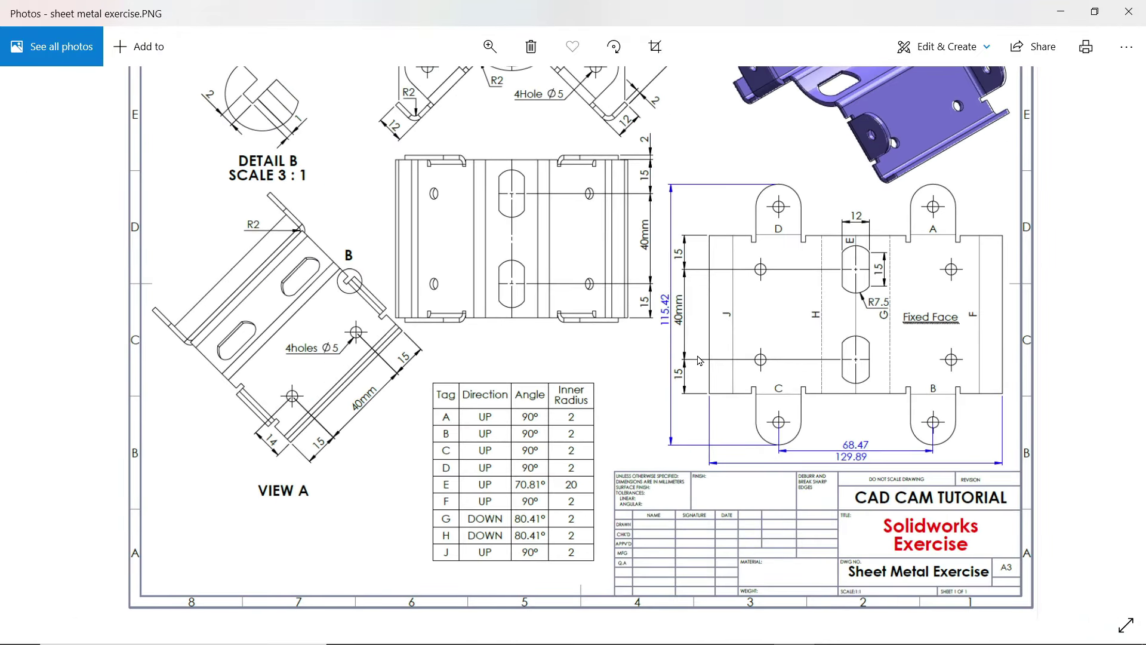
left_click_drag(700, 360, 701, 447)
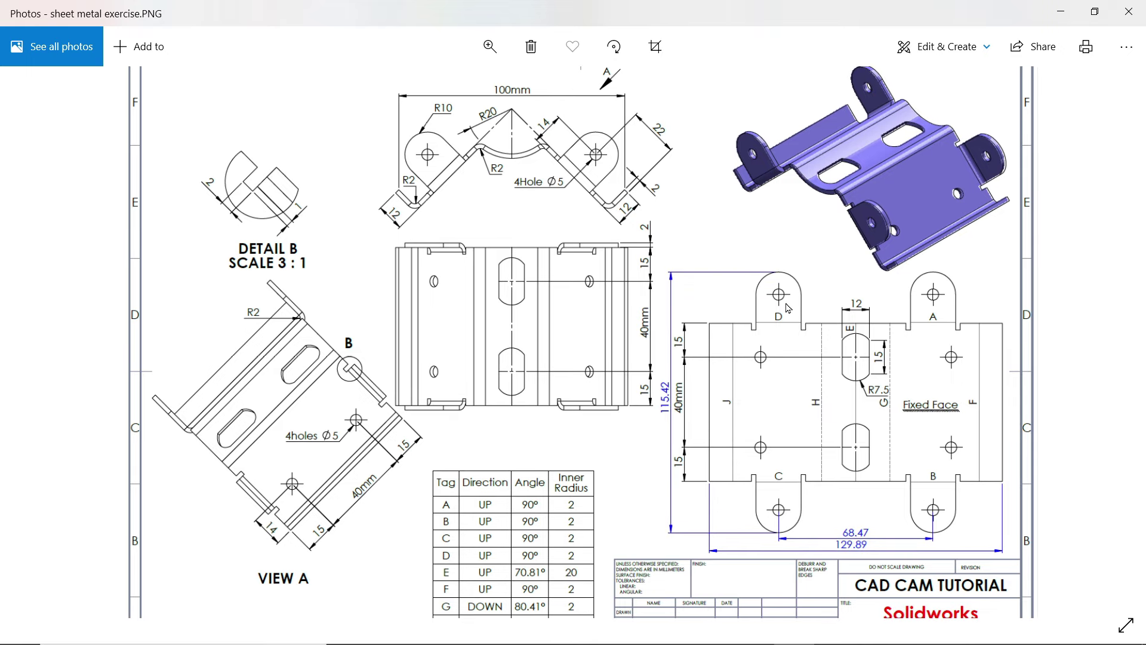
Unfold all bends about the flat base face, then start a sketch on the flattened face
left_click(1060, 12)
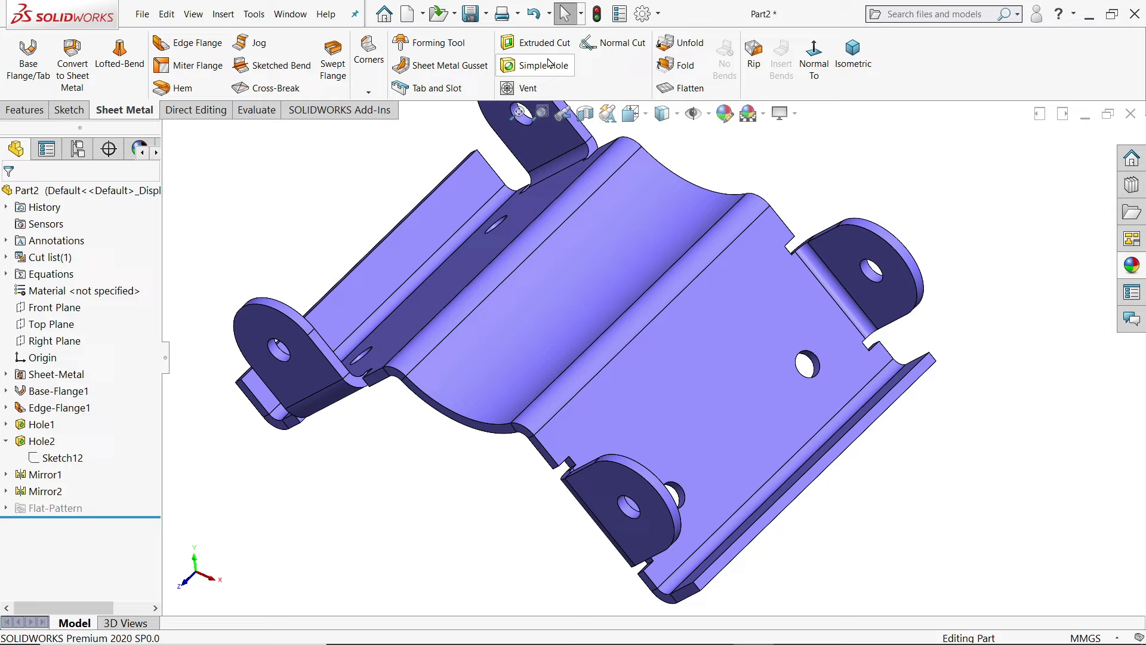
left_click(686, 47)
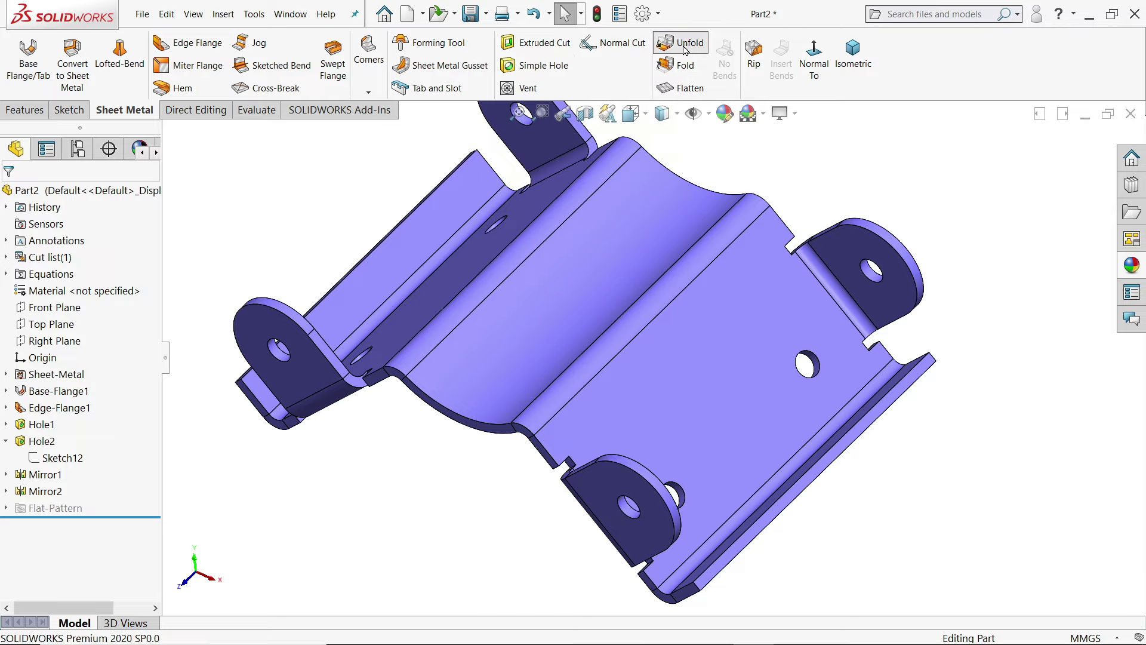
left_click(716, 343)
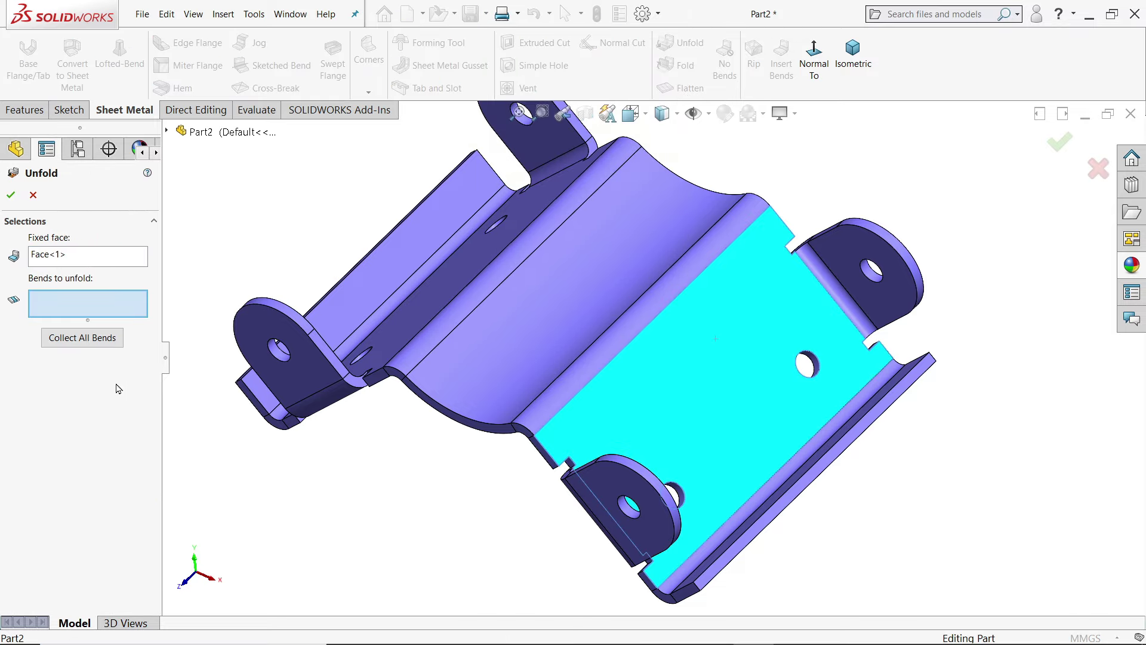
left_click(77, 341)
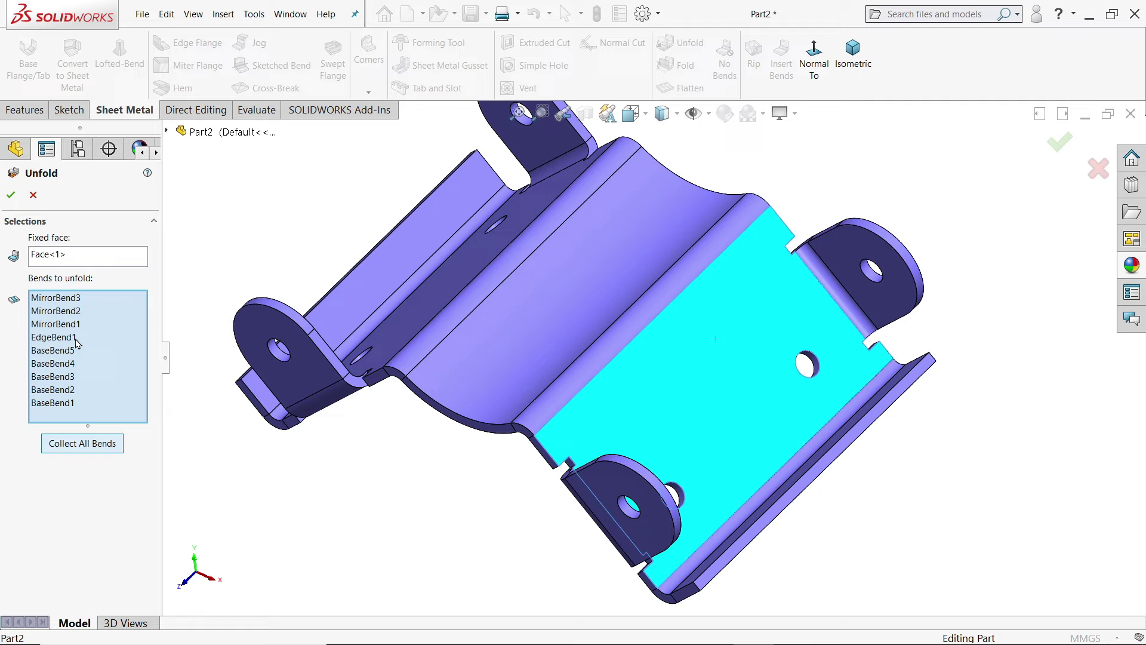
left_click(9, 194)
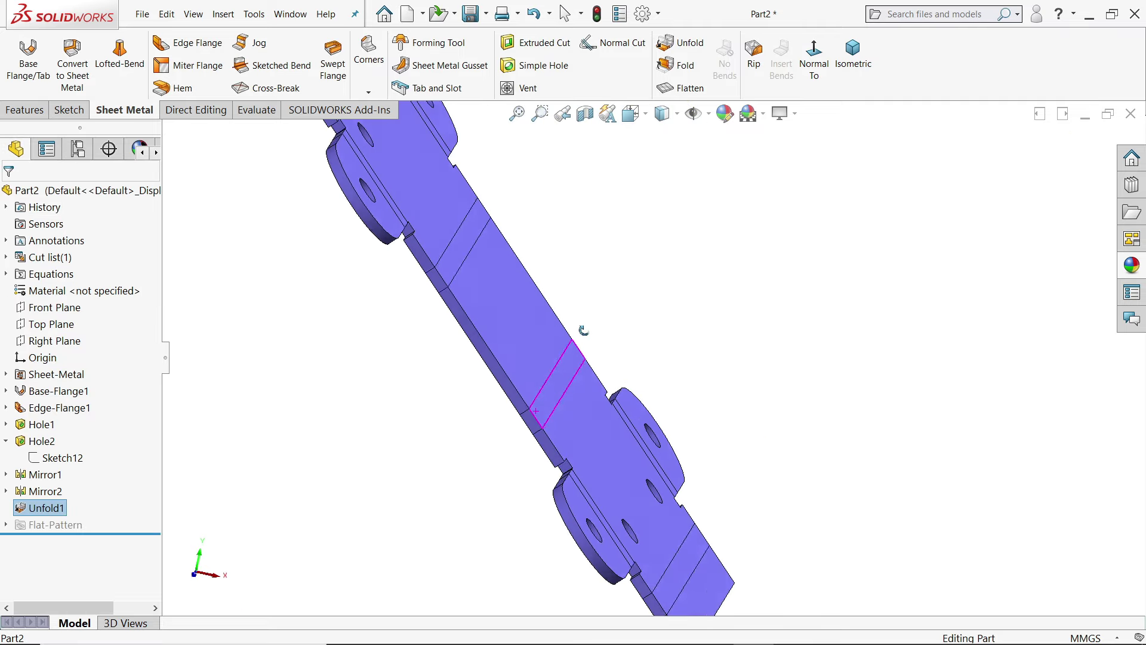
left_click(548, 309)
left_click(602, 275)
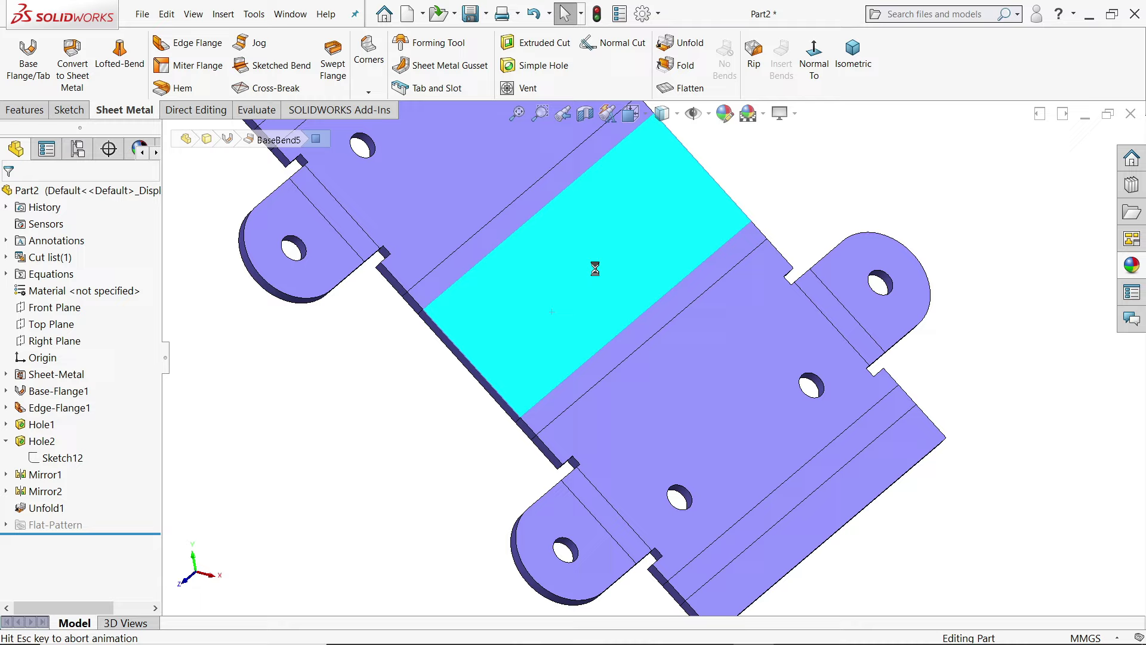
Draw a centerline from the face's right edge to below the origin, plus a short one up to it
left_click(112, 43)
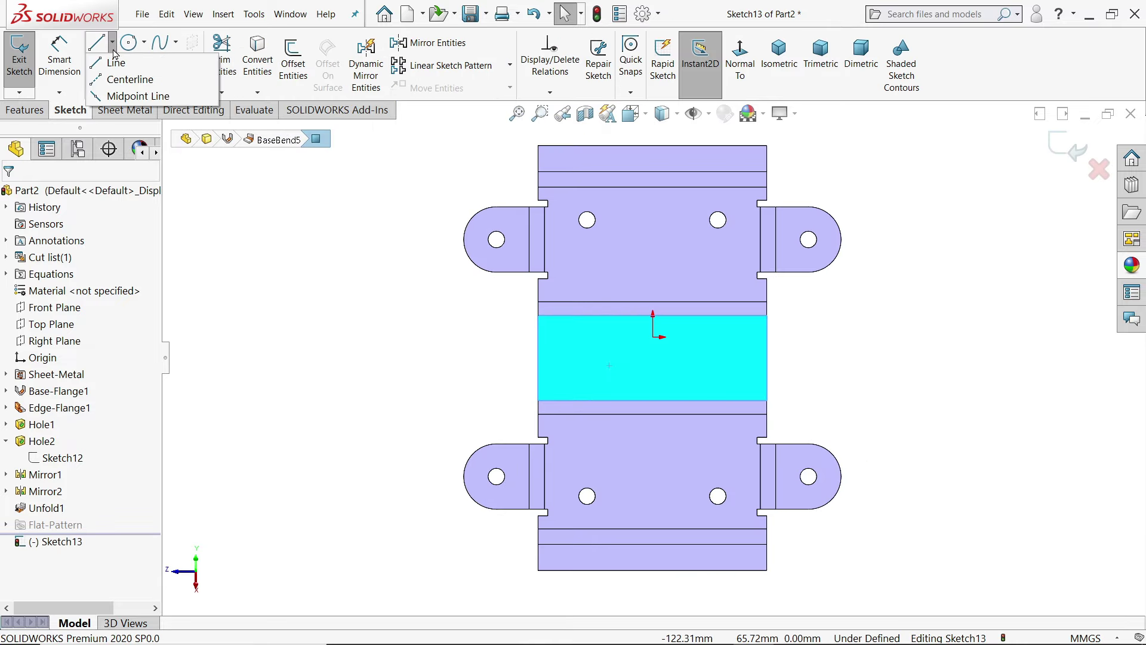
left_click(125, 79)
scroll(692, 363, "down", 3)
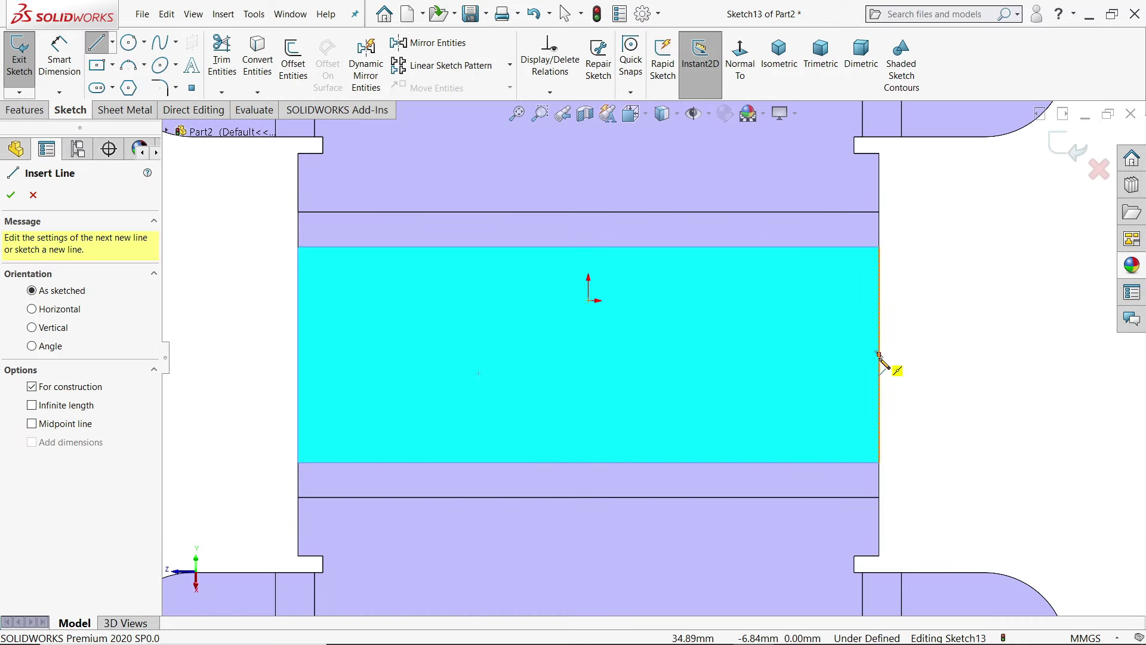
left_click(879, 356)
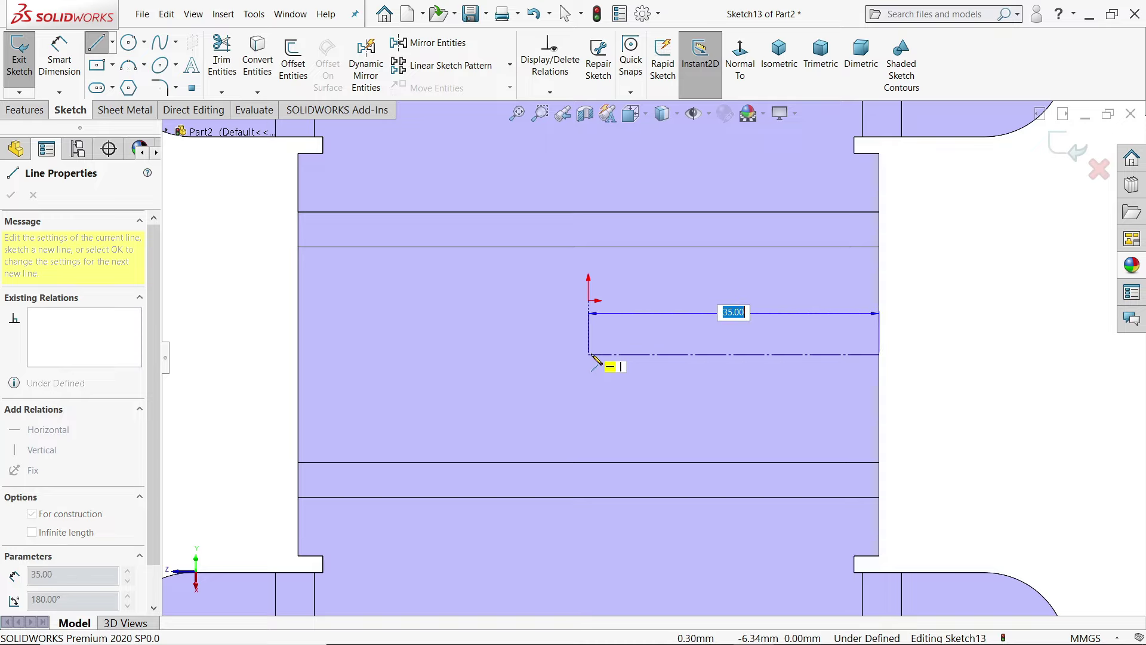
left_click(589, 355)
left_click(584, 259)
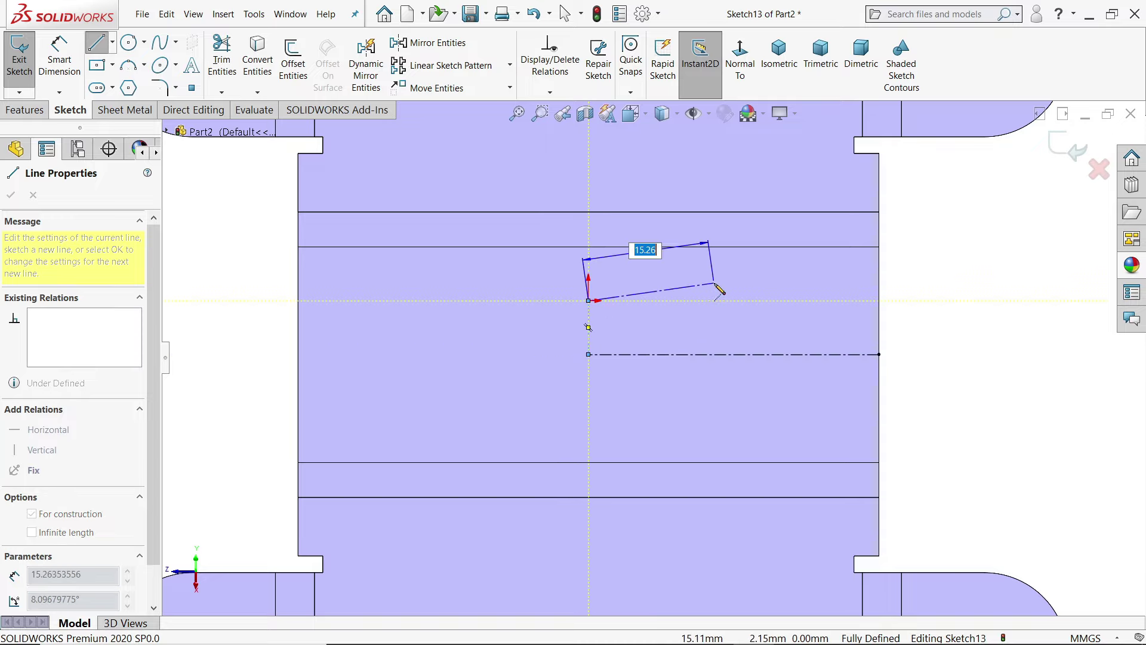
right_click(708, 243)
left_click(756, 294)
scroll(666, 349, "down", 2)
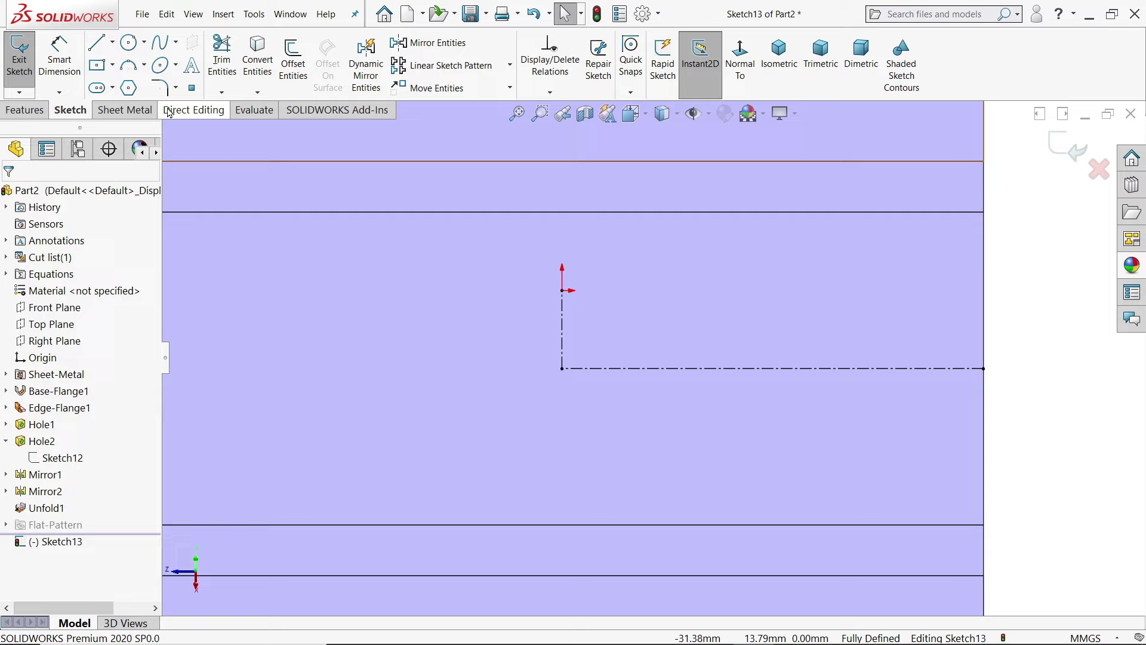
Place a center rectangle 12 mm high and 15 mm wide on the centerline
left_click(99, 68)
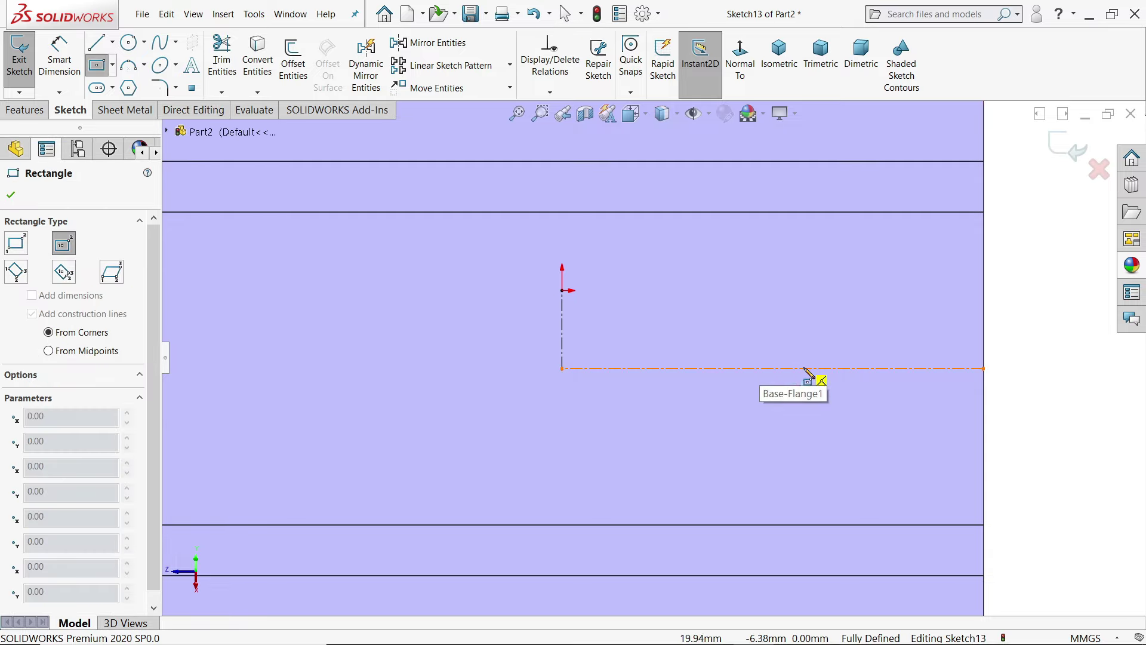
left_click(809, 367)
type("12")
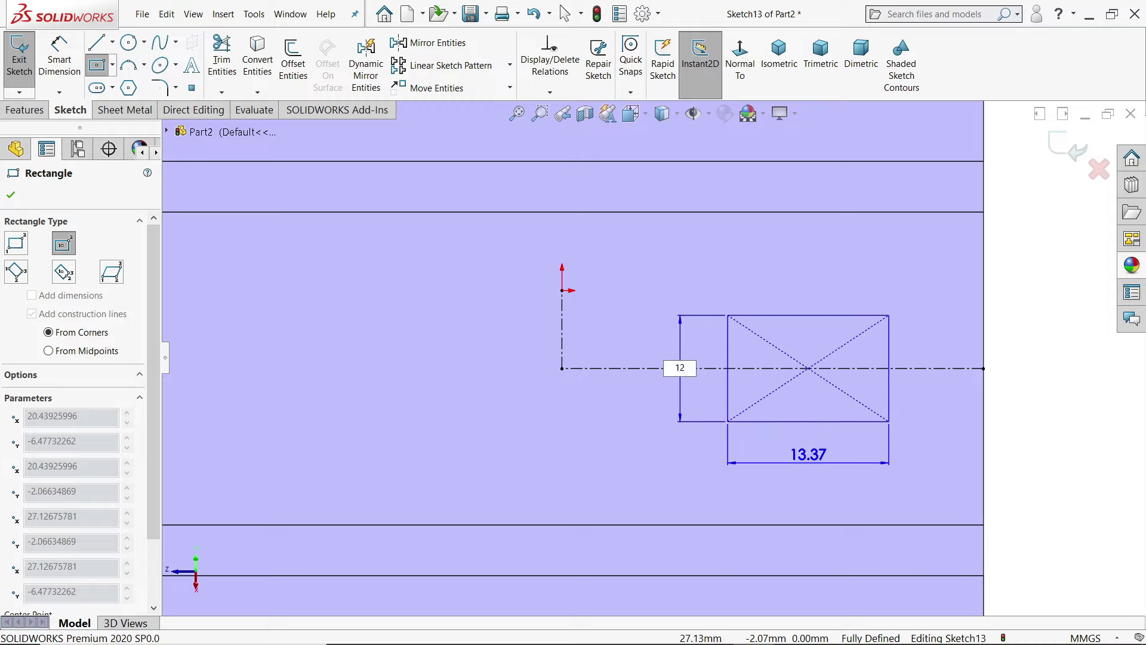
key("Tab")
key("Return")
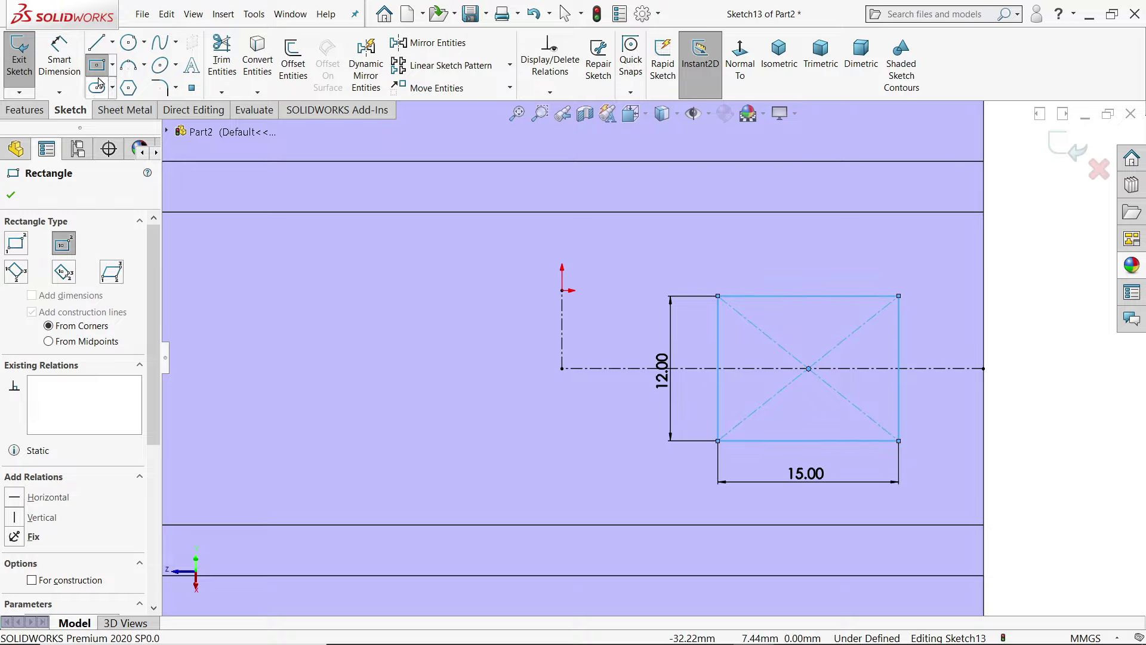
Add R7.50 three-point arcs across the right and left ends of the rectangle
left_click(130, 69)
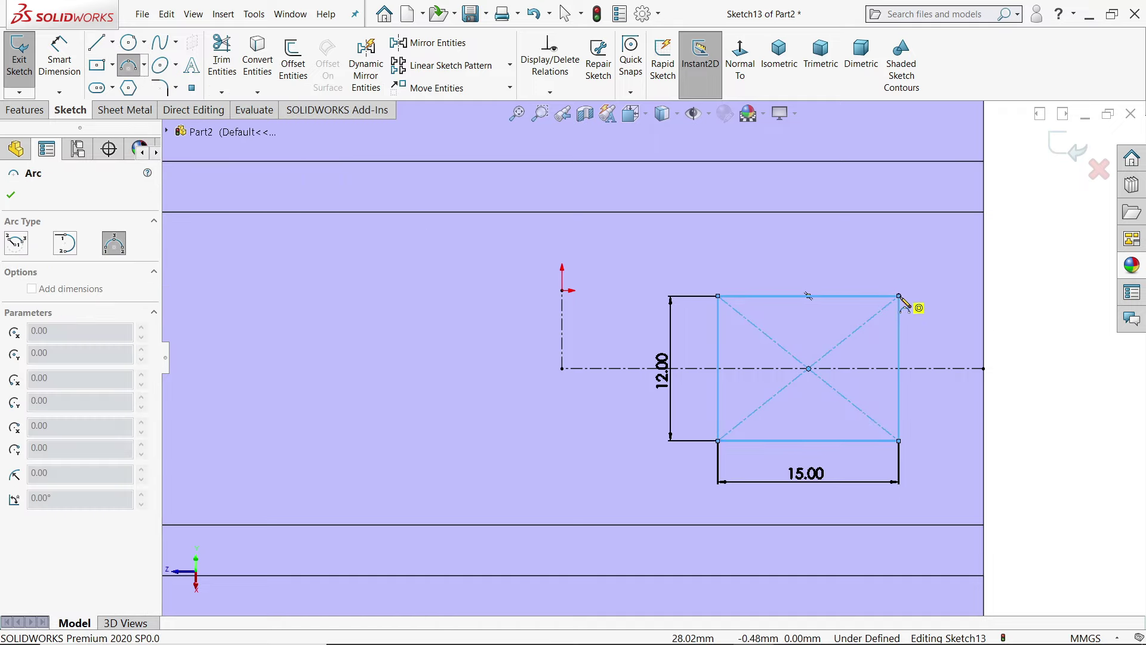
left_click_drag(899, 296, 900, 440)
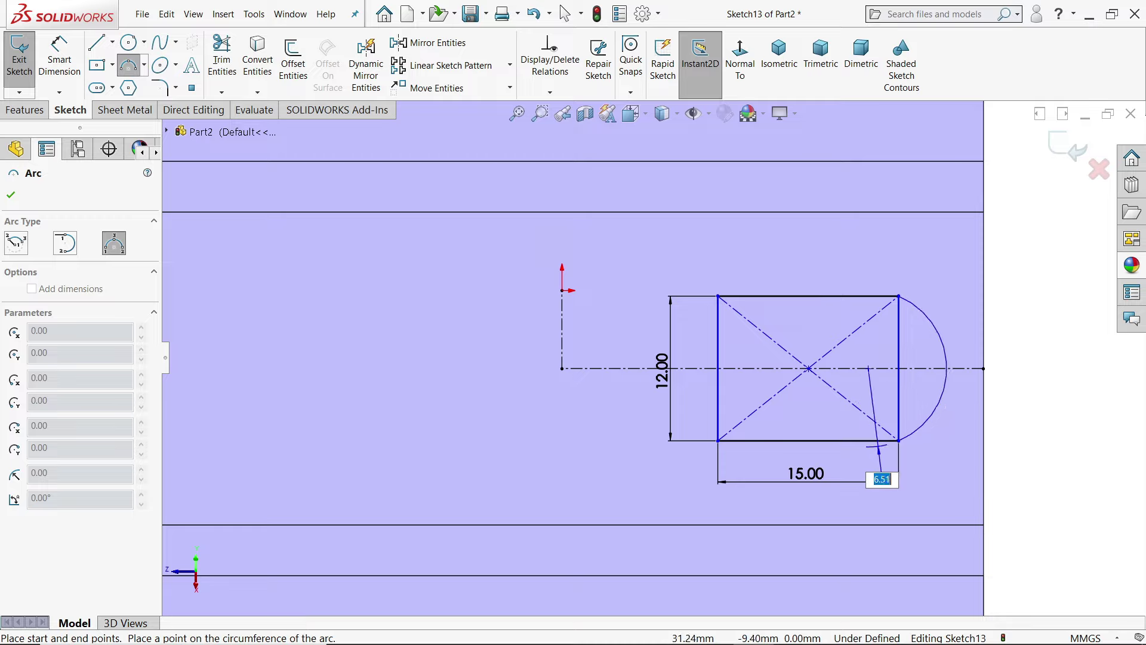
key("Return")
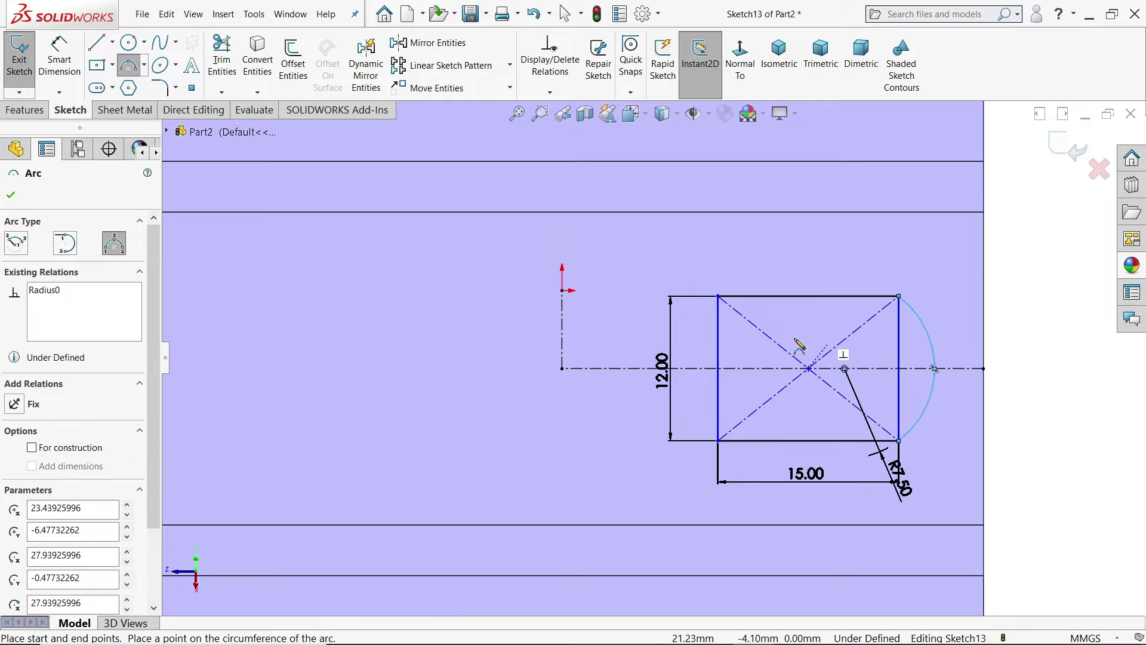
left_click_drag(719, 297, 720, 441)
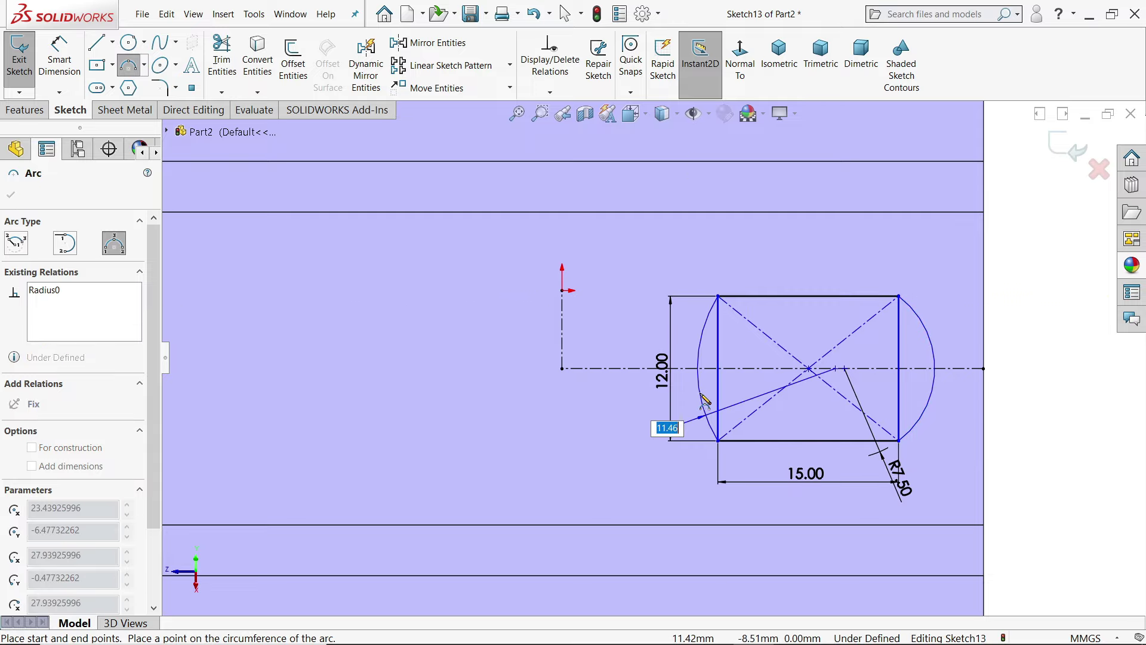
key("Return")
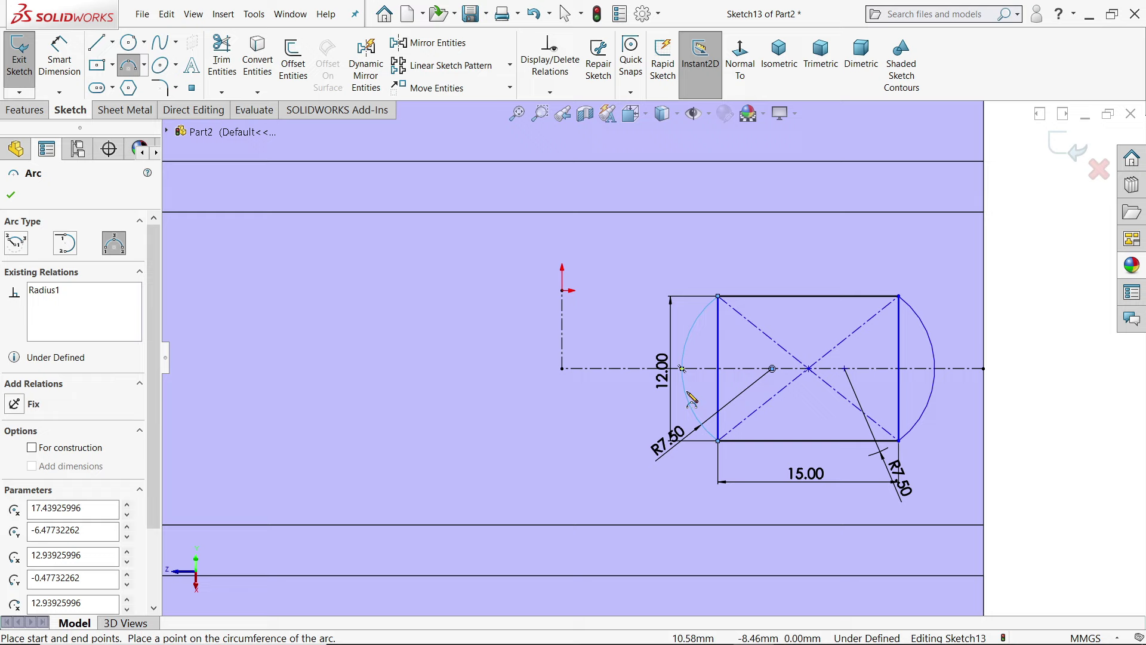
left_click(11, 196)
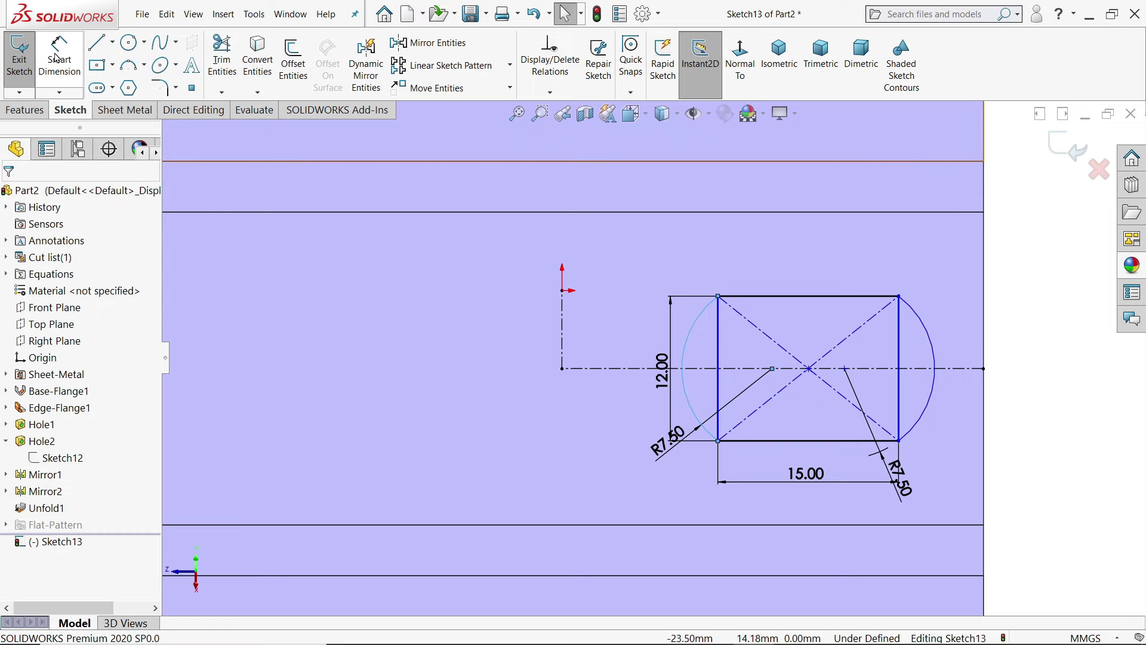
Dimension the slot centre 15 mm from the face edge
left_click(809, 369)
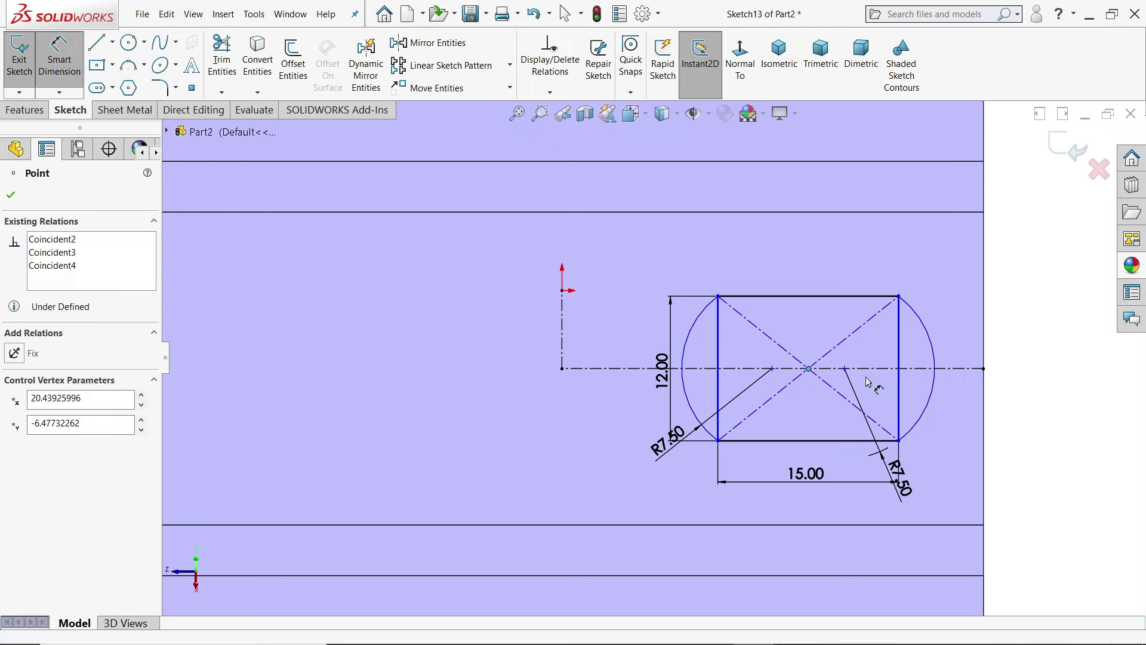
left_click(983, 368)
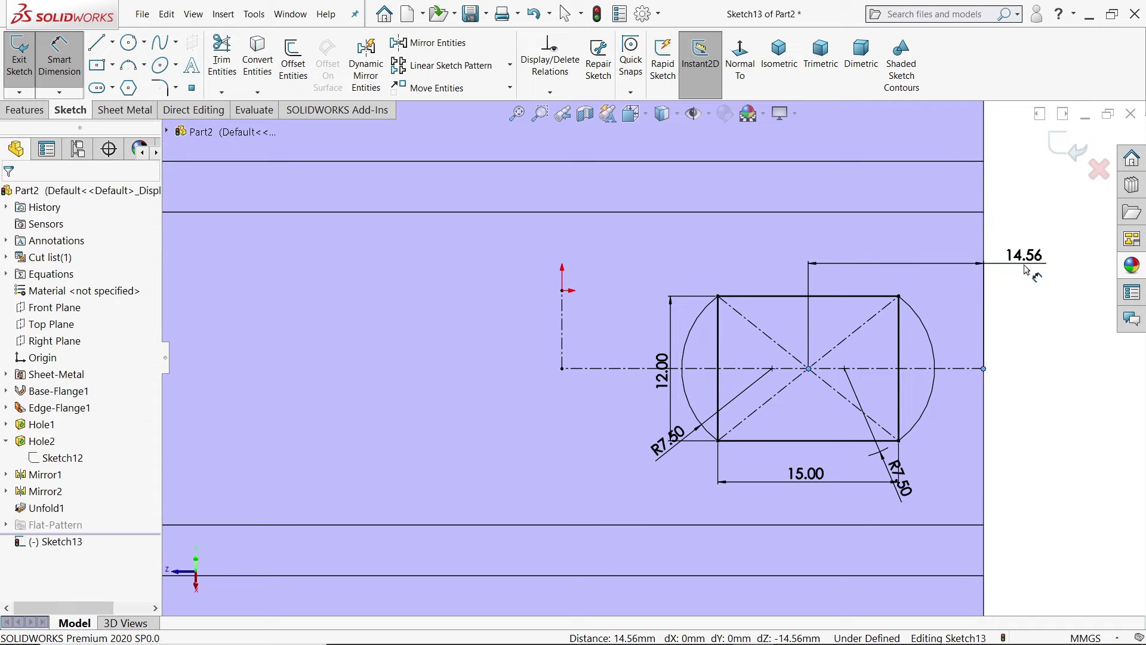
left_click(1024, 269)
type("15")
left_click(951, 240)
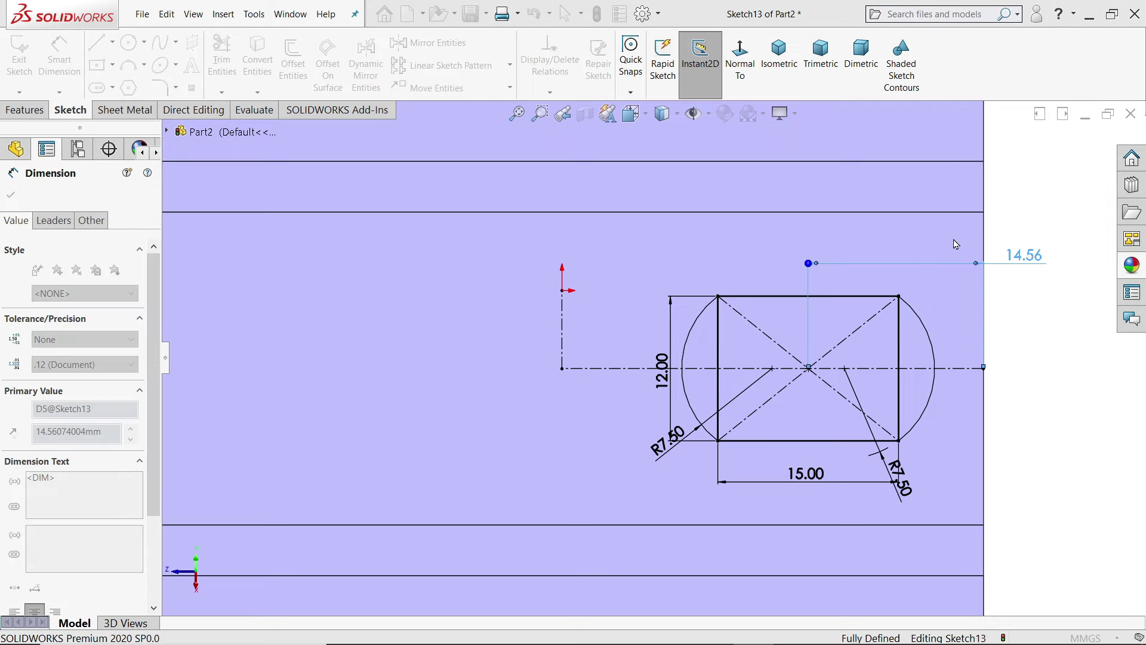
left_click(72, 59)
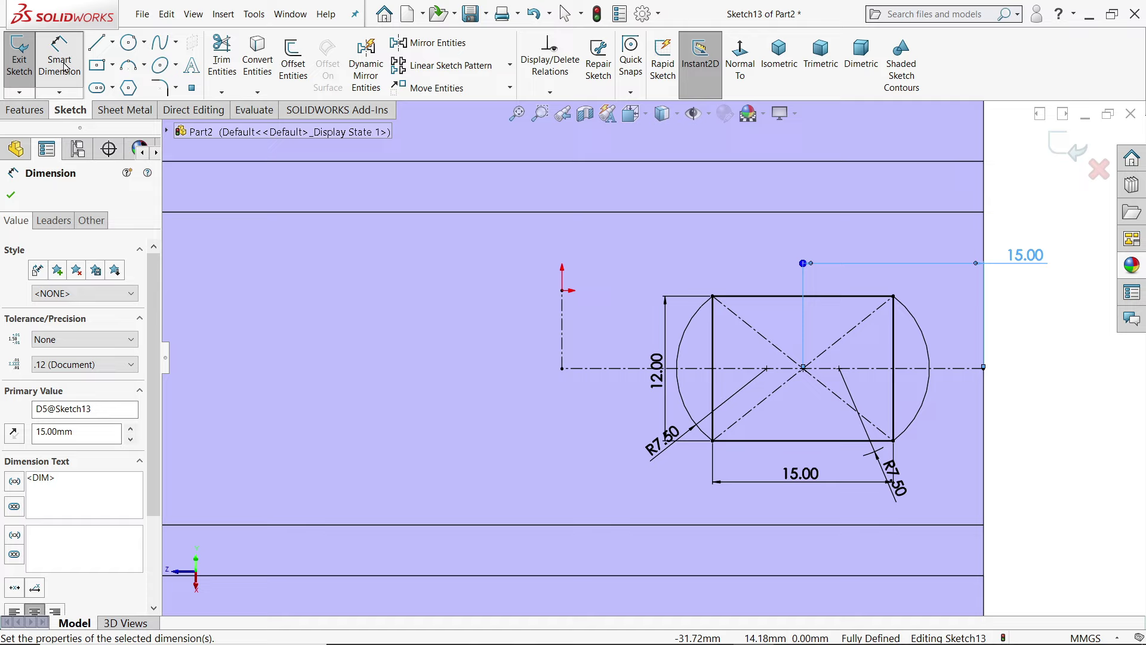
Convert the slot's two straight sides to construction lines
left_click(713, 344)
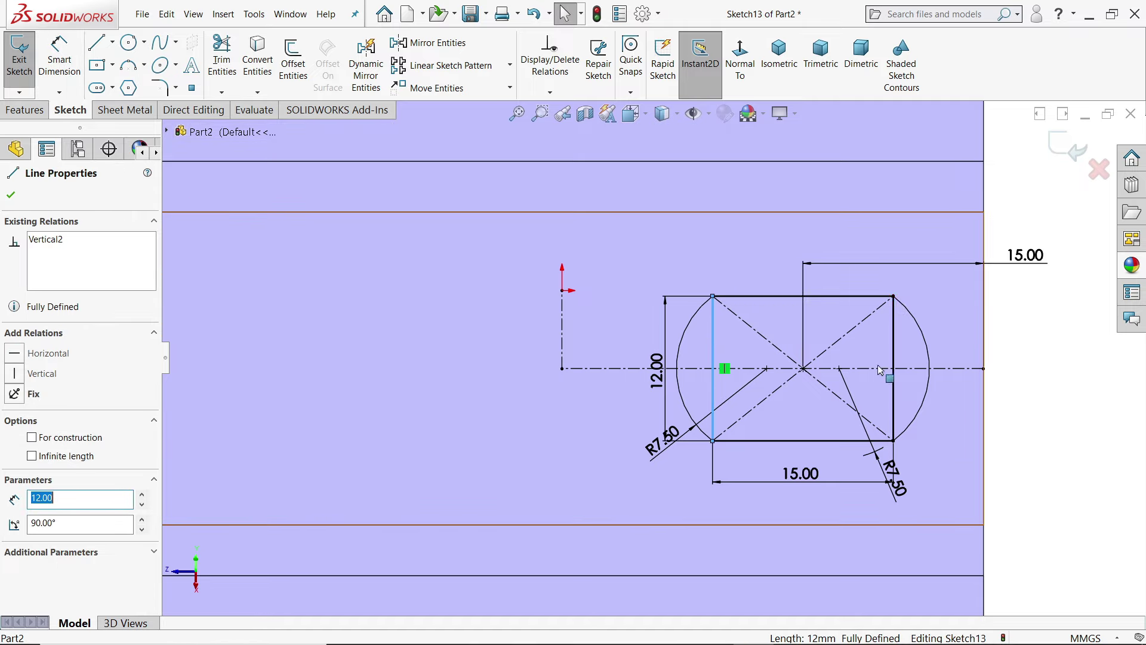
left_click(896, 358, "ctrl")
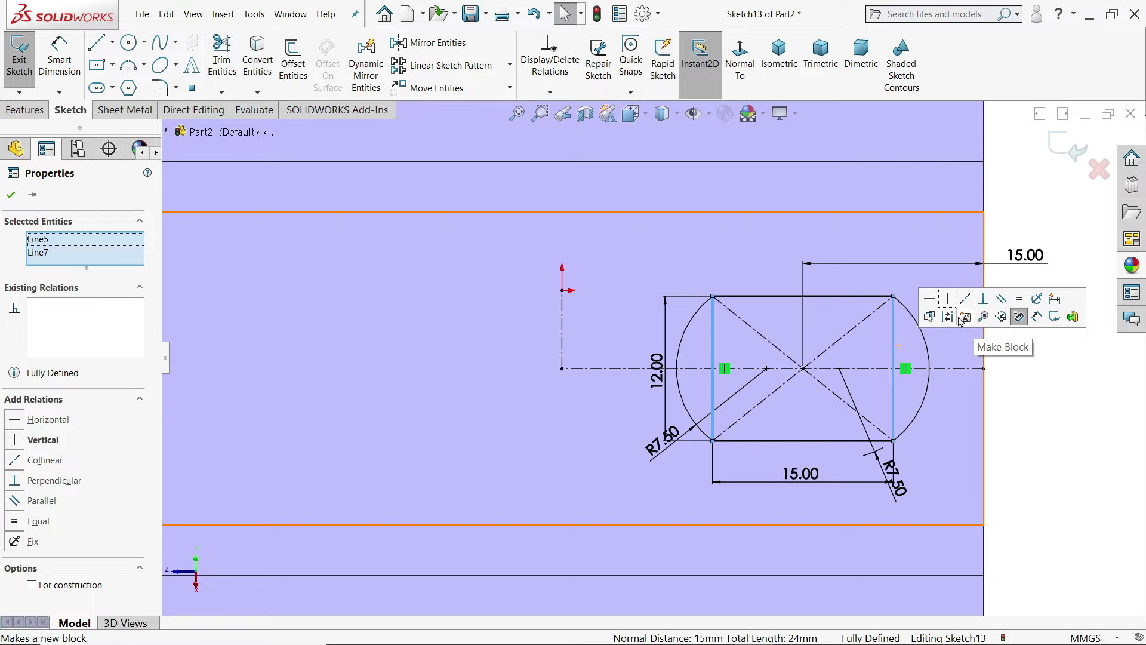
left_click(947, 321)
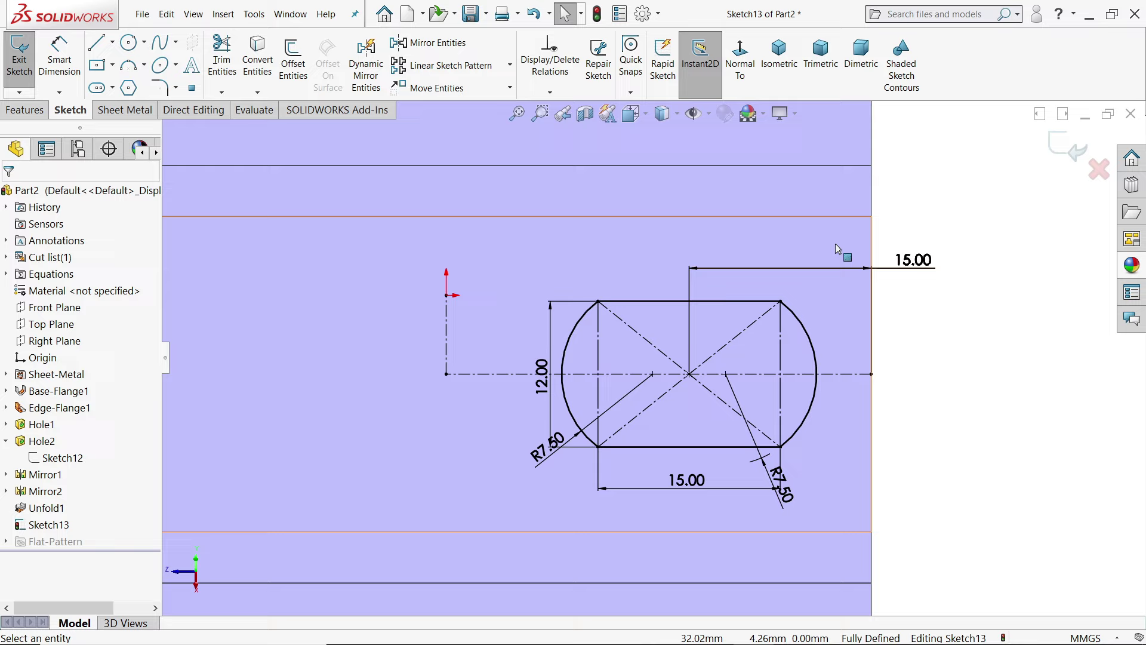
Mirror the slot geometry about the vertical centreline (Line3)
left_click(426, 43)
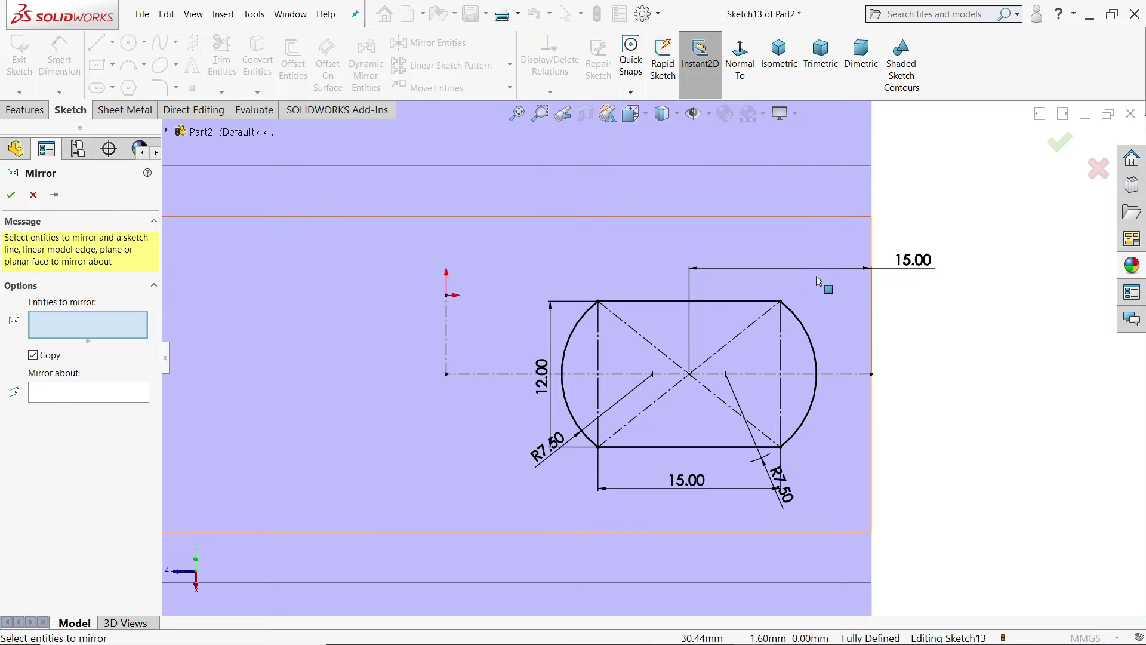
left_click_drag(647, 496, 526, 499)
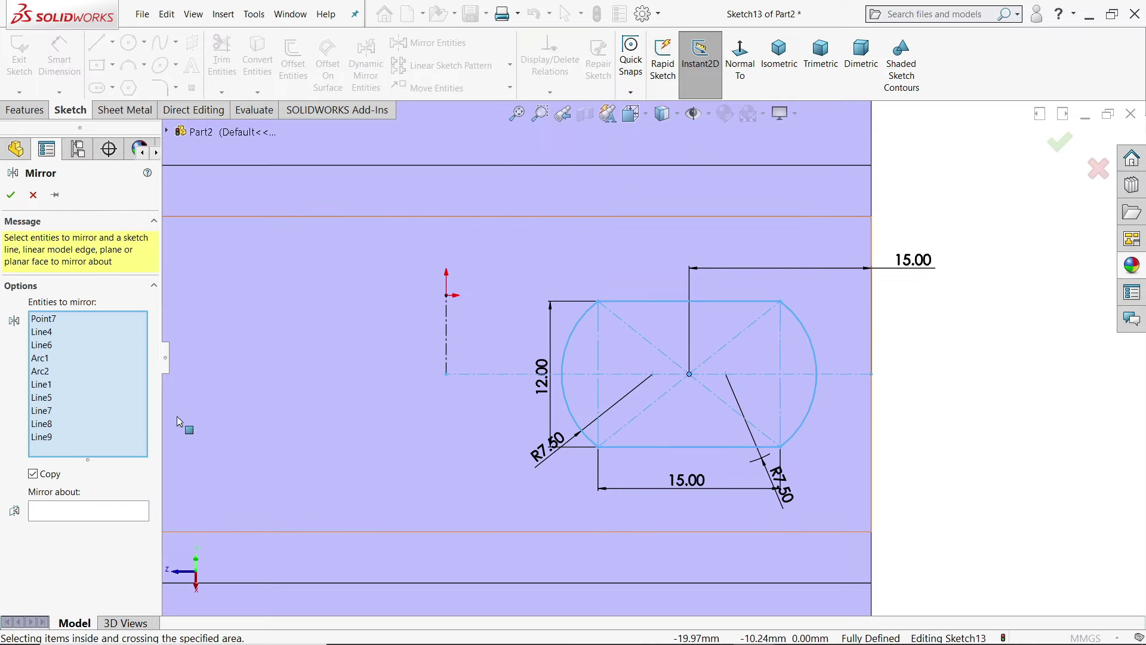
left_click(83, 510)
left_click(484, 373)
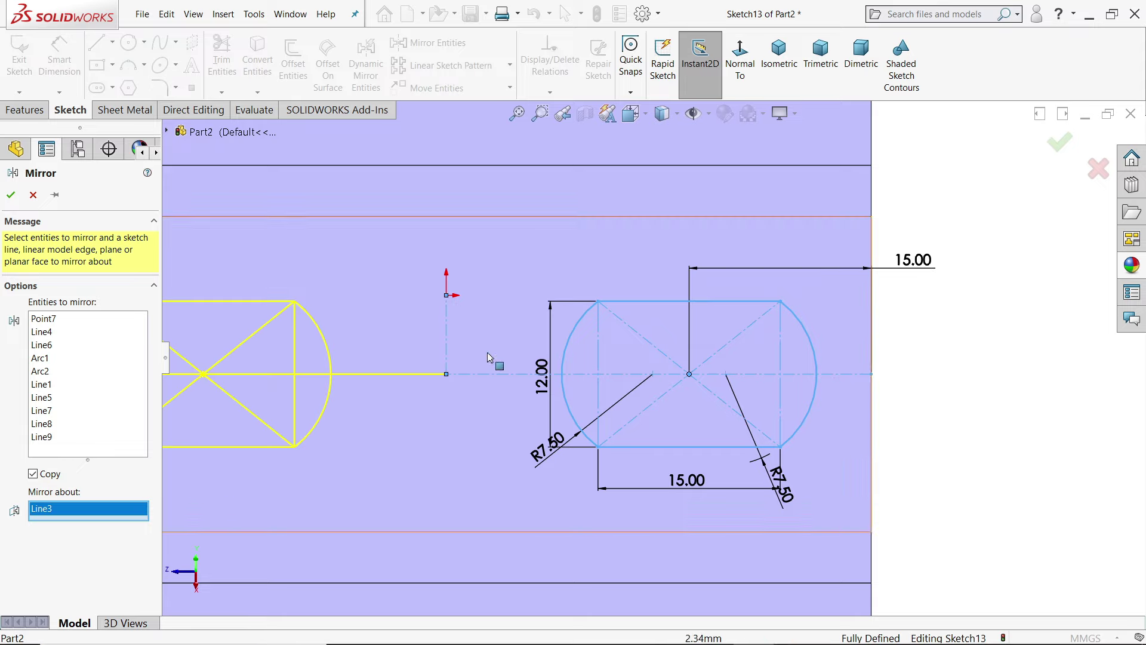
key("f")
scroll(461, 377, "down", 3)
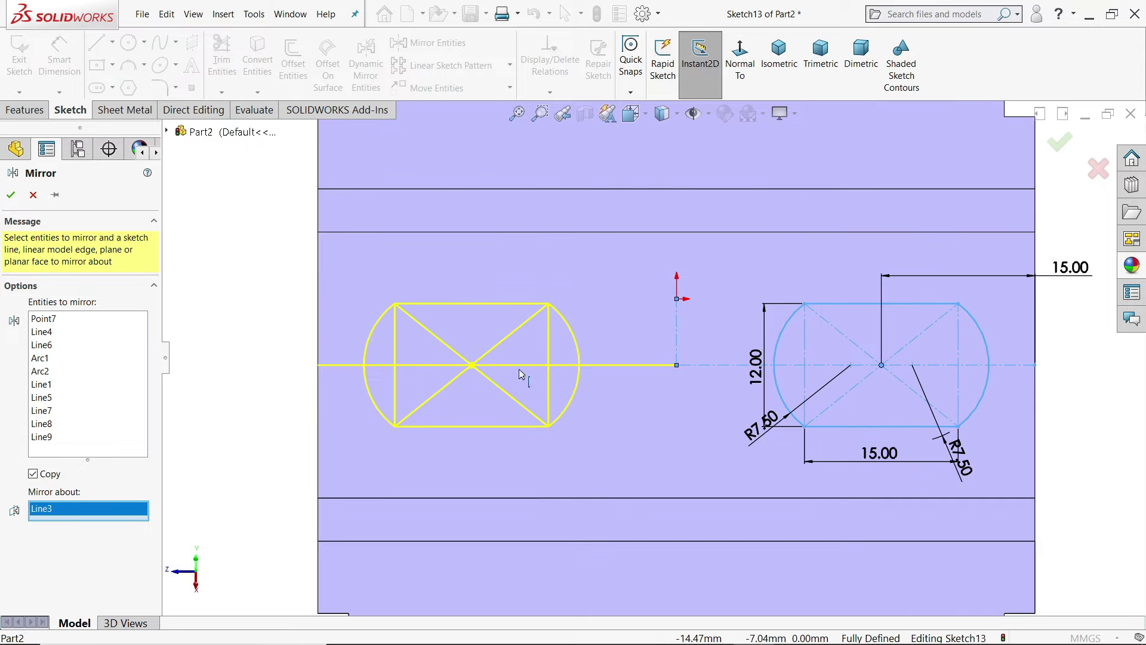
left_click(11, 196)
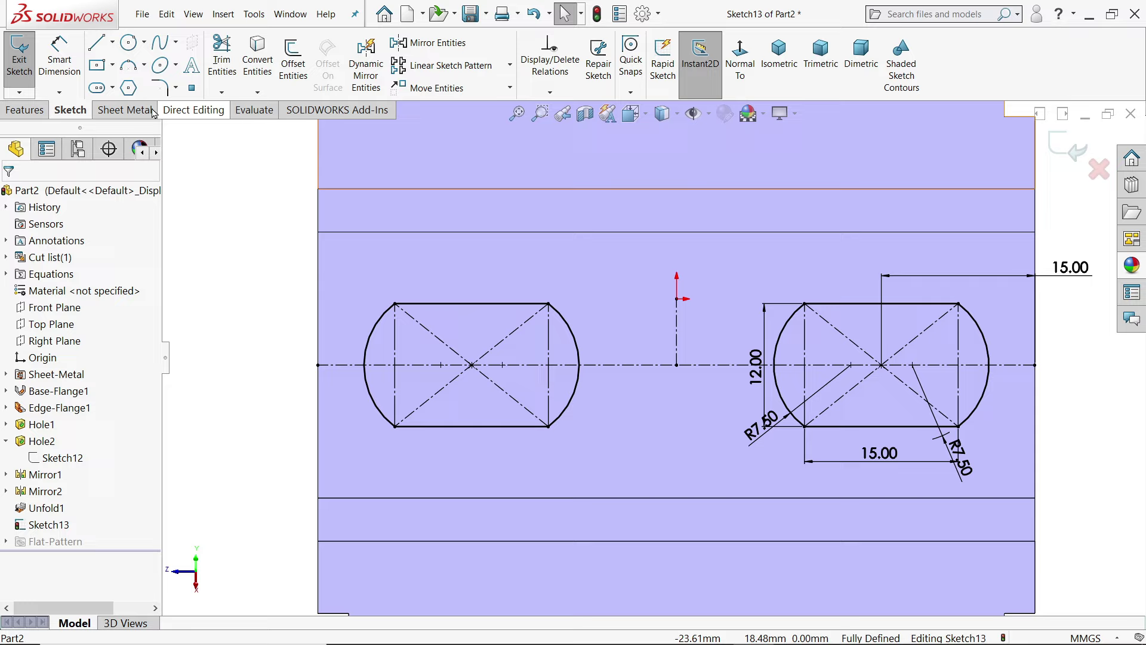
Extrude-cut both slot profiles Blind, with depth linked to sheet thickness
left_click(129, 109)
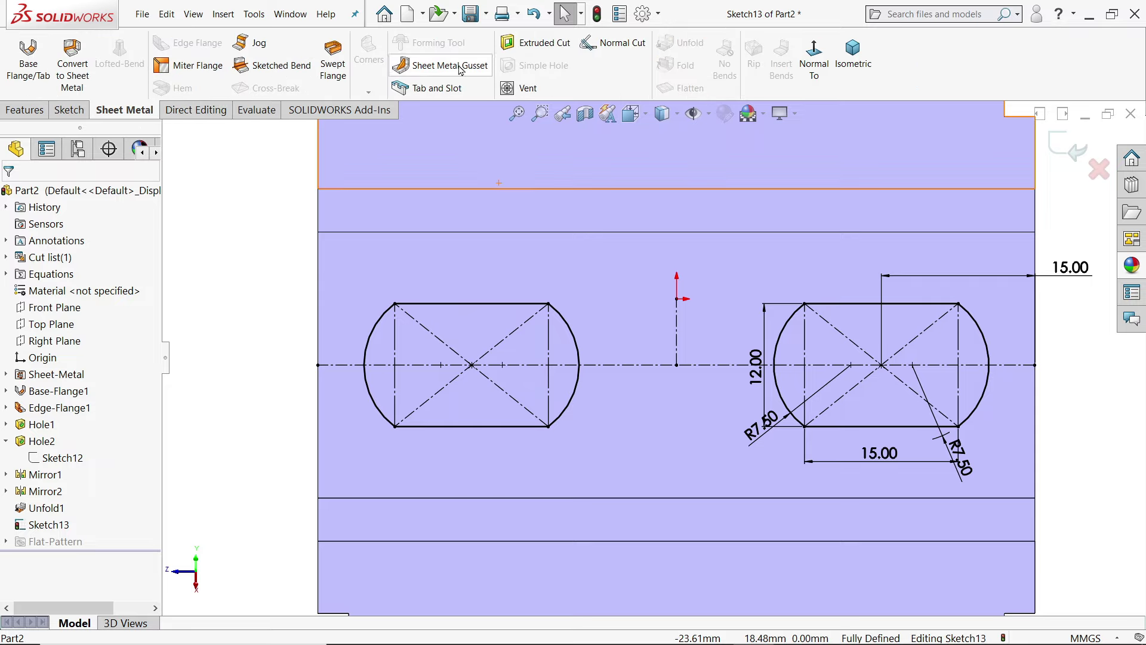
left_click(538, 52)
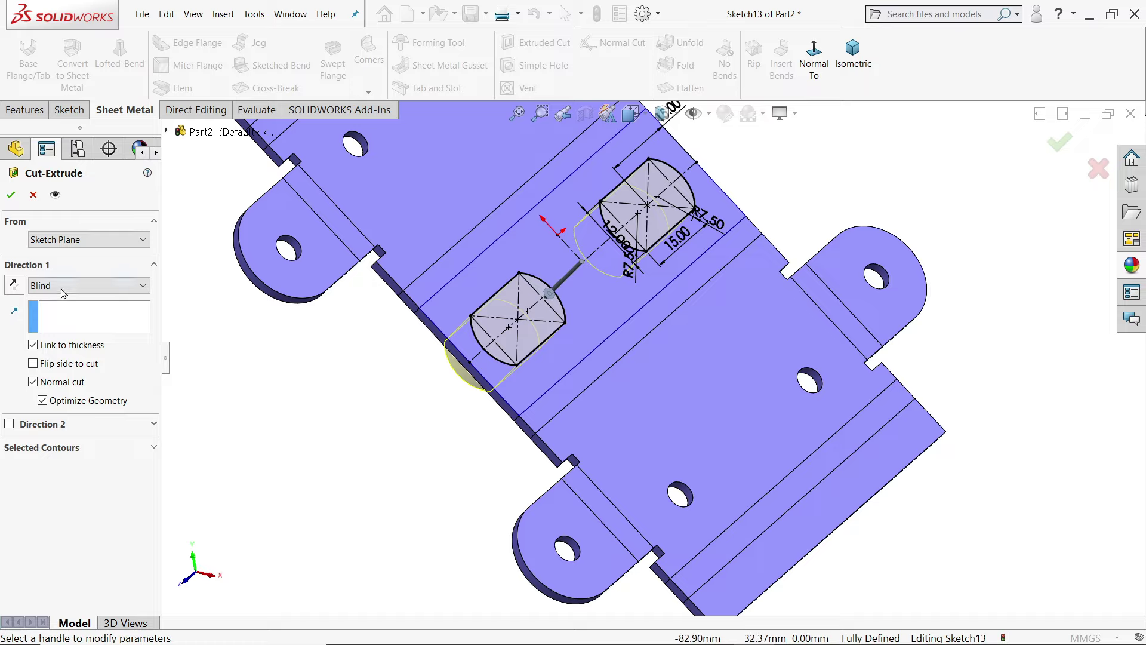
left_click(62, 286)
left_click(55, 285)
left_click(34, 345)
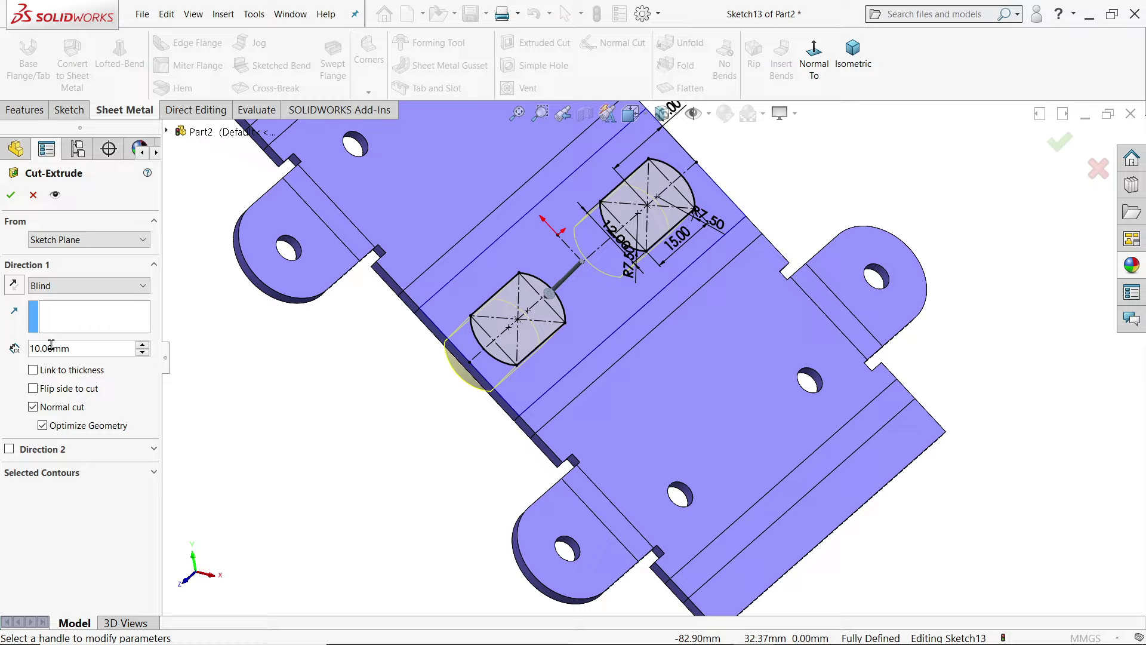
double_click(50, 347)
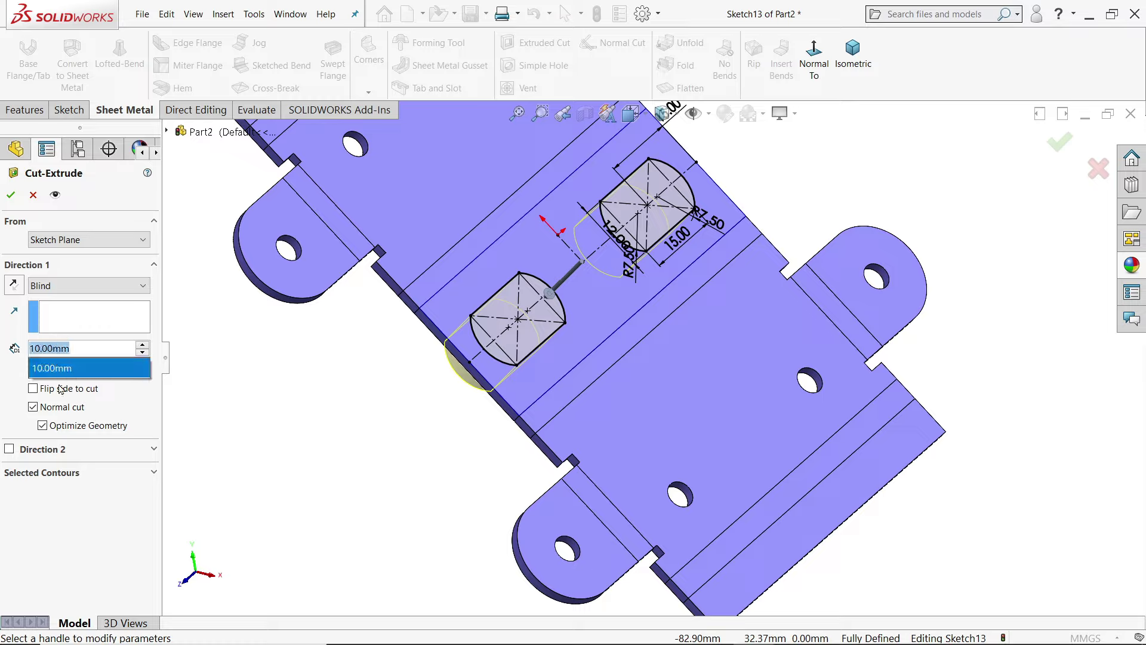
left_click(54, 370)
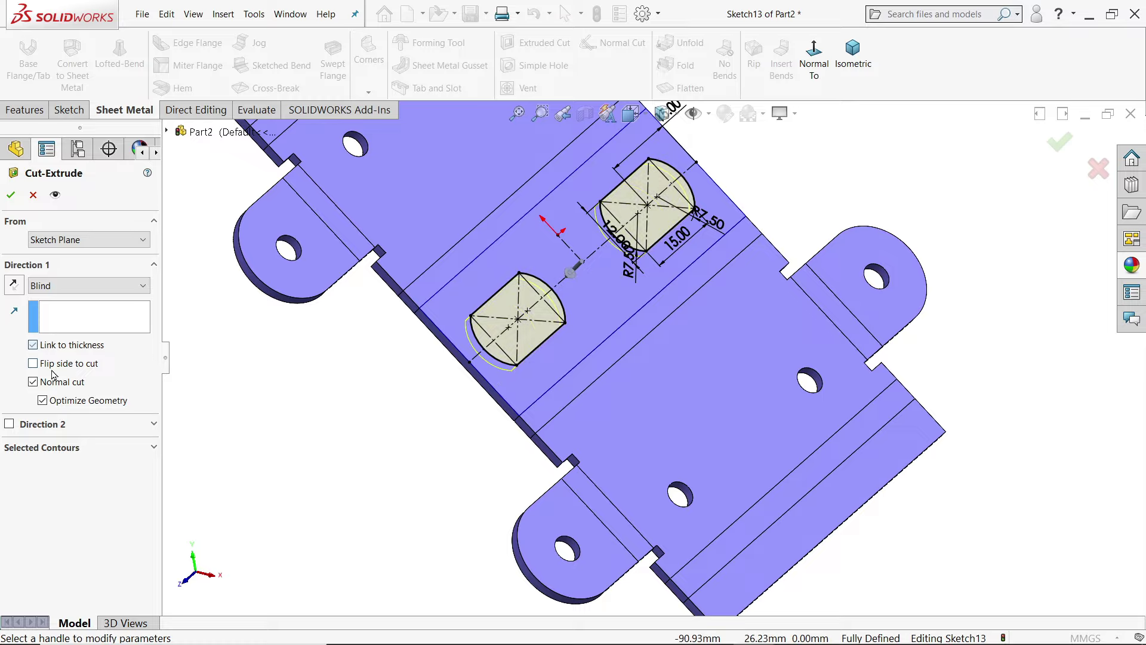
middle_click_drag(362, 408, 370, 397)
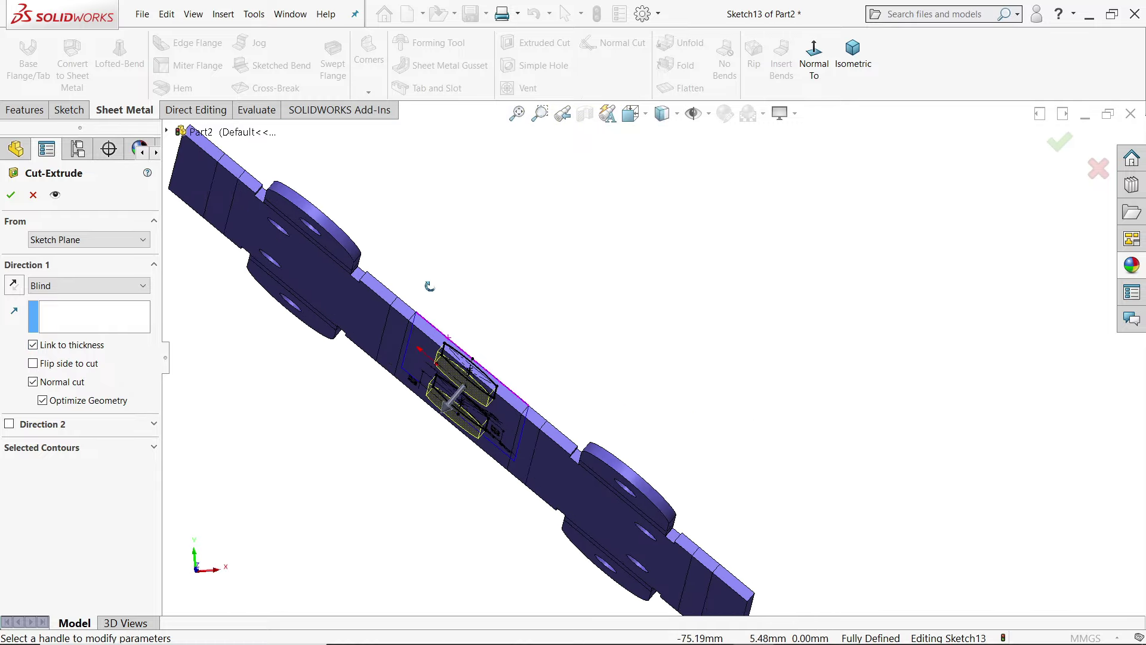
scroll(490, 329, "down", 3)
middle_click_drag(490, 328, 502, 349)
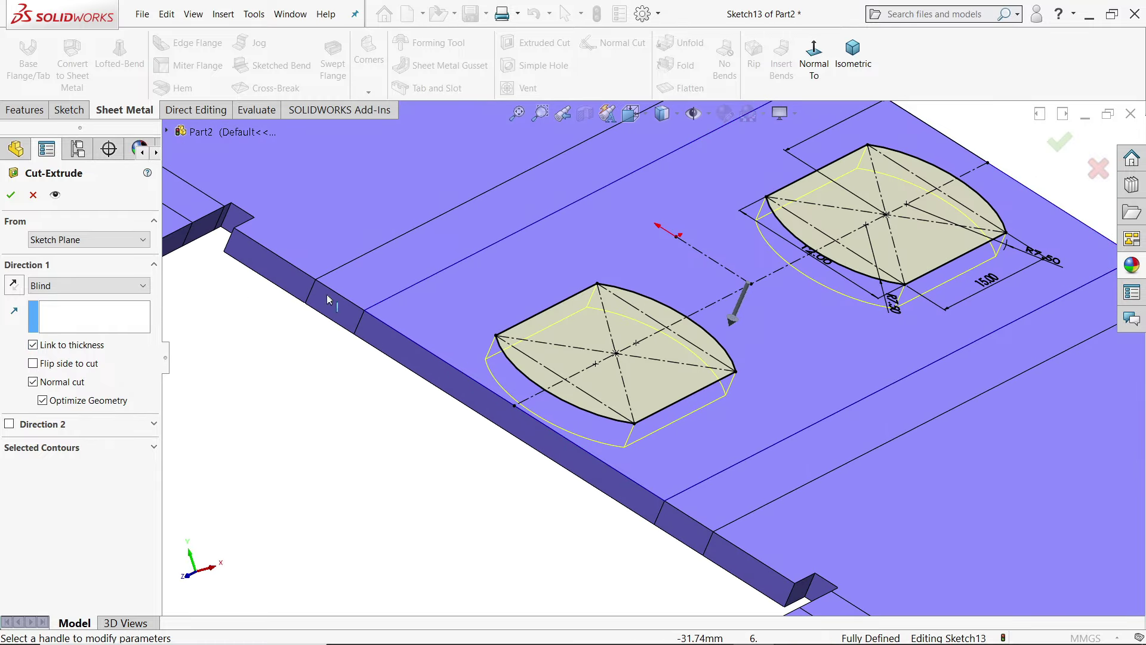
left_click(14, 197)
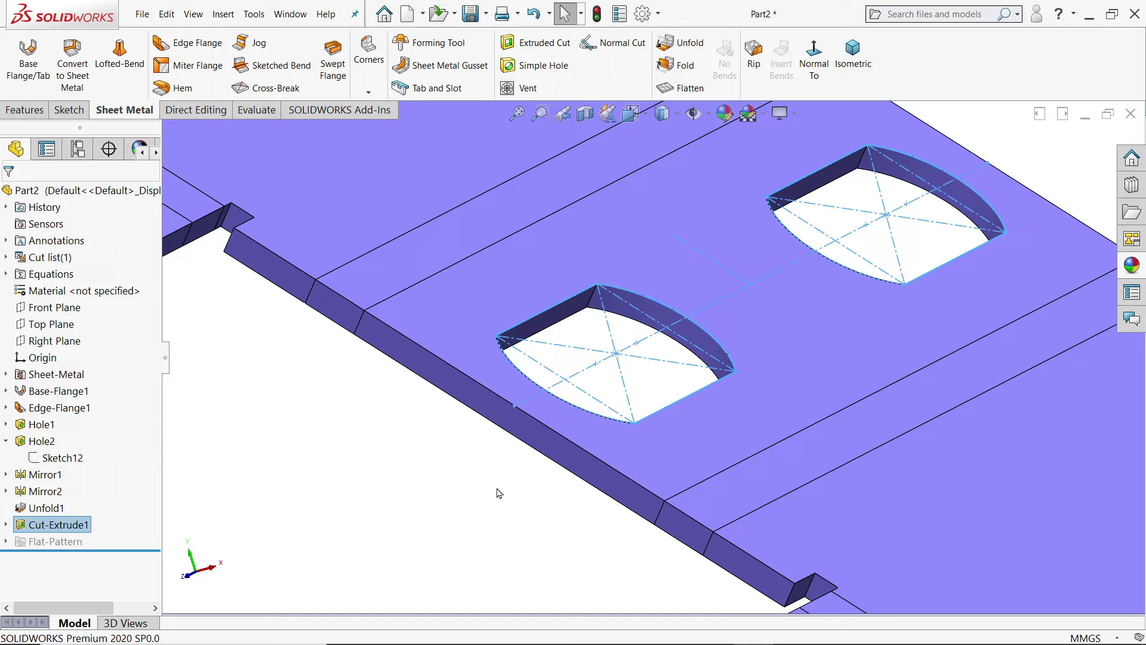
mouse_move(498, 492)
middle_mouse_down()
mouse_move(534, 363)
mouse_move(498, 488)
middle_mouse_up()
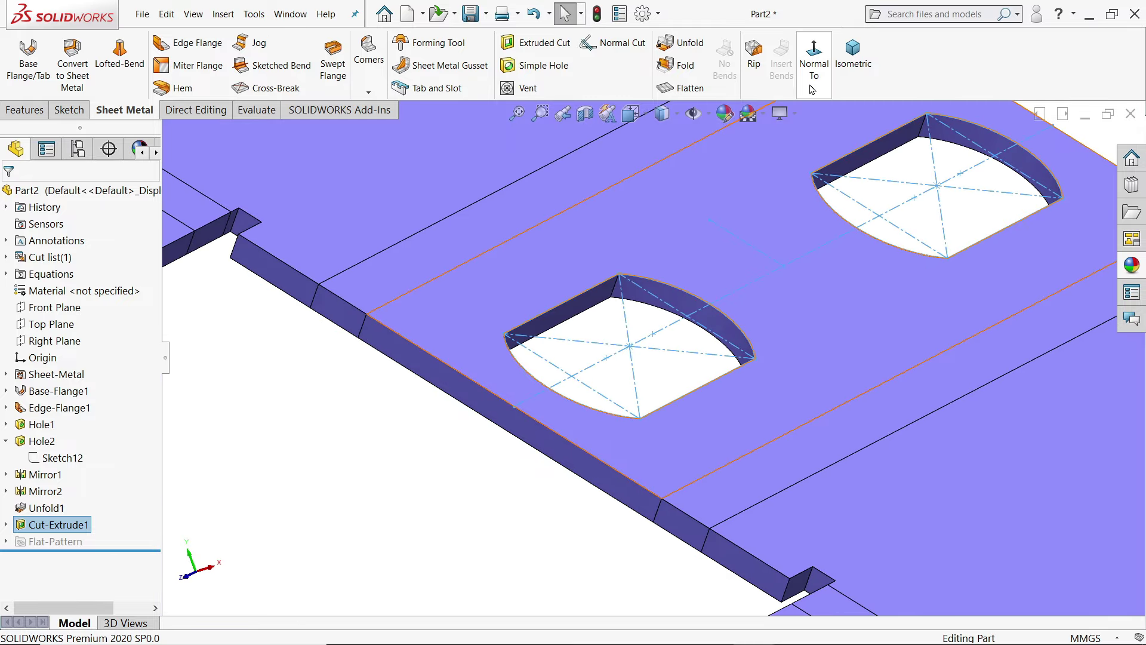
left_click(850, 52)
scroll(685, 416, "down", 2)
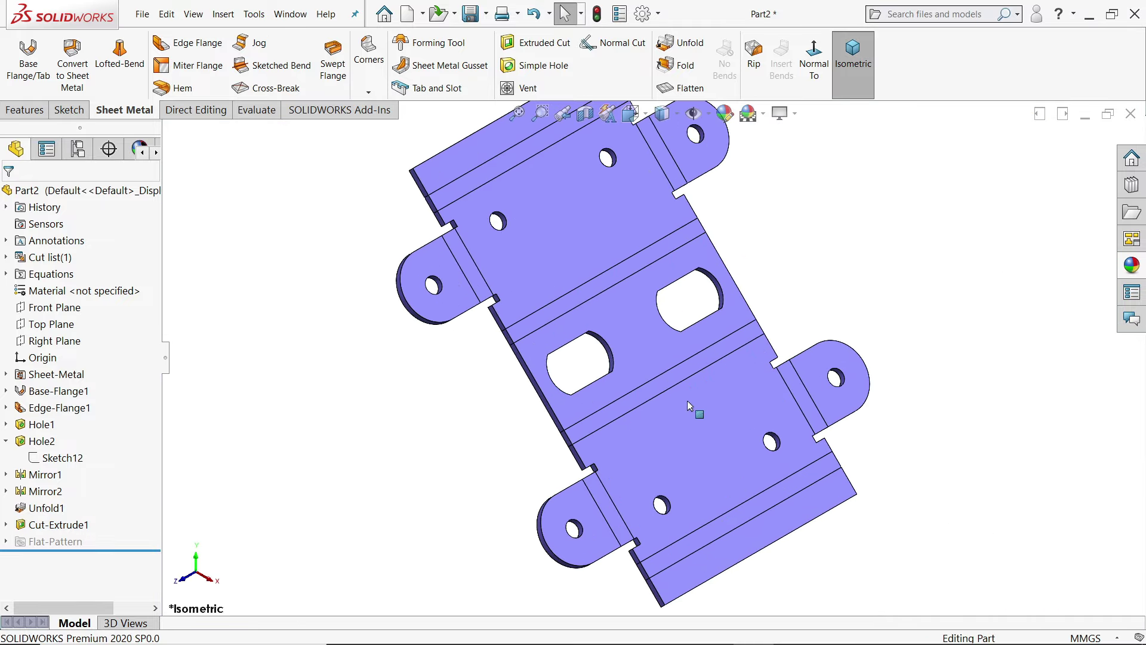
Fold all bends back about the fixed face and orbit around the refolded bracket
left_click(683, 65)
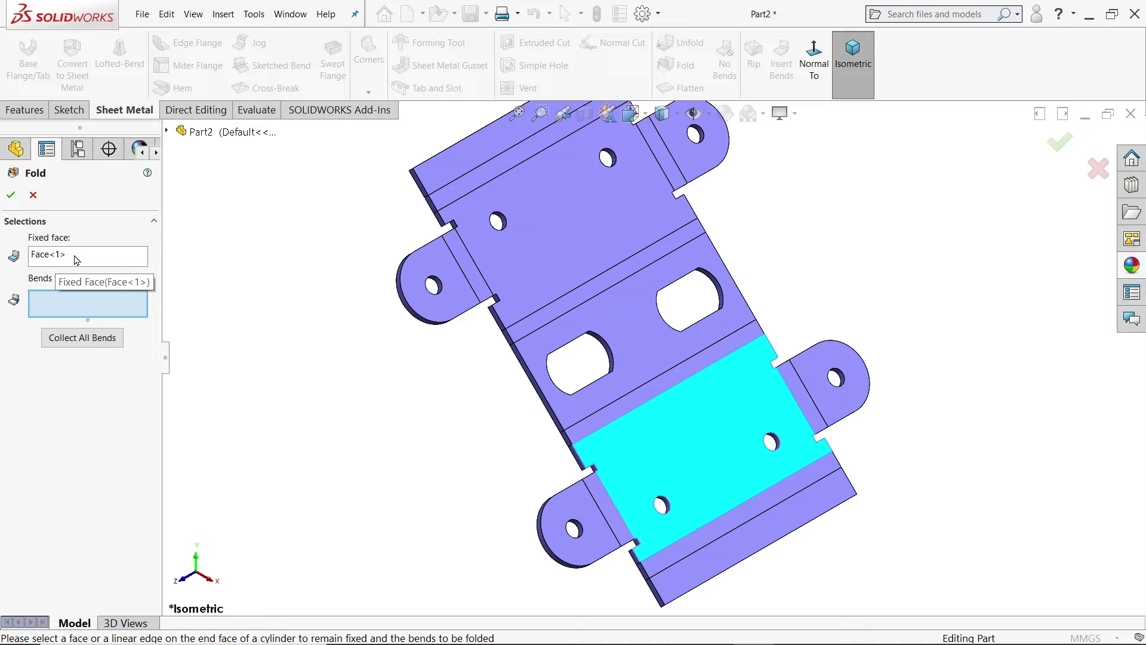
scroll(741, 447, "down", 2)
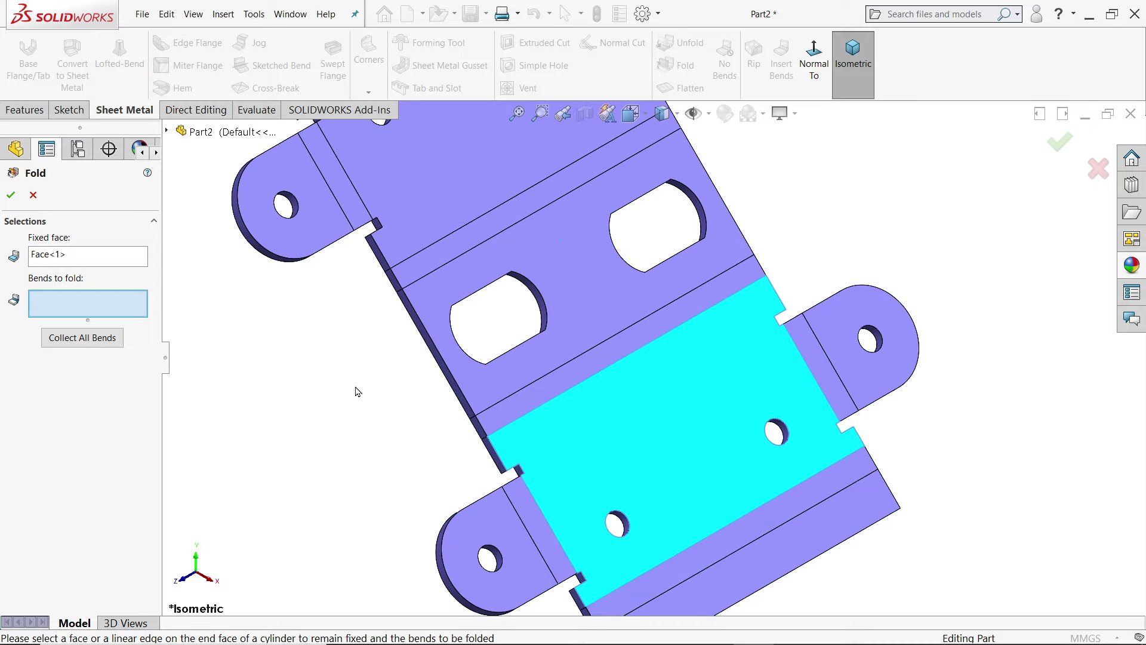
left_click(94, 347)
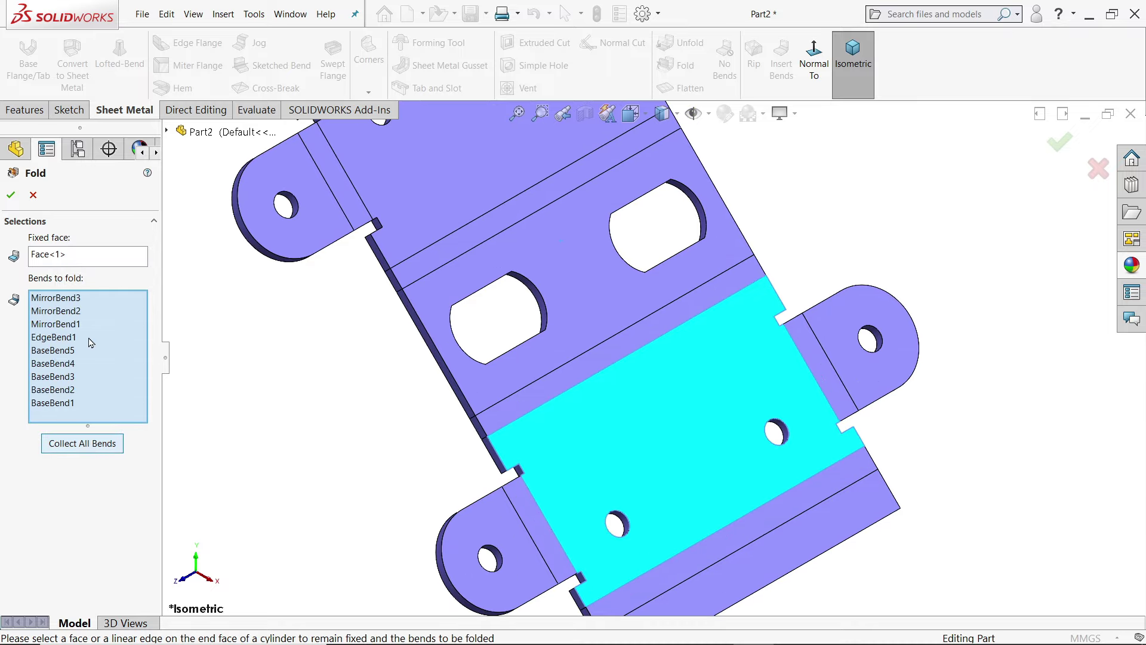
left_click(12, 194)
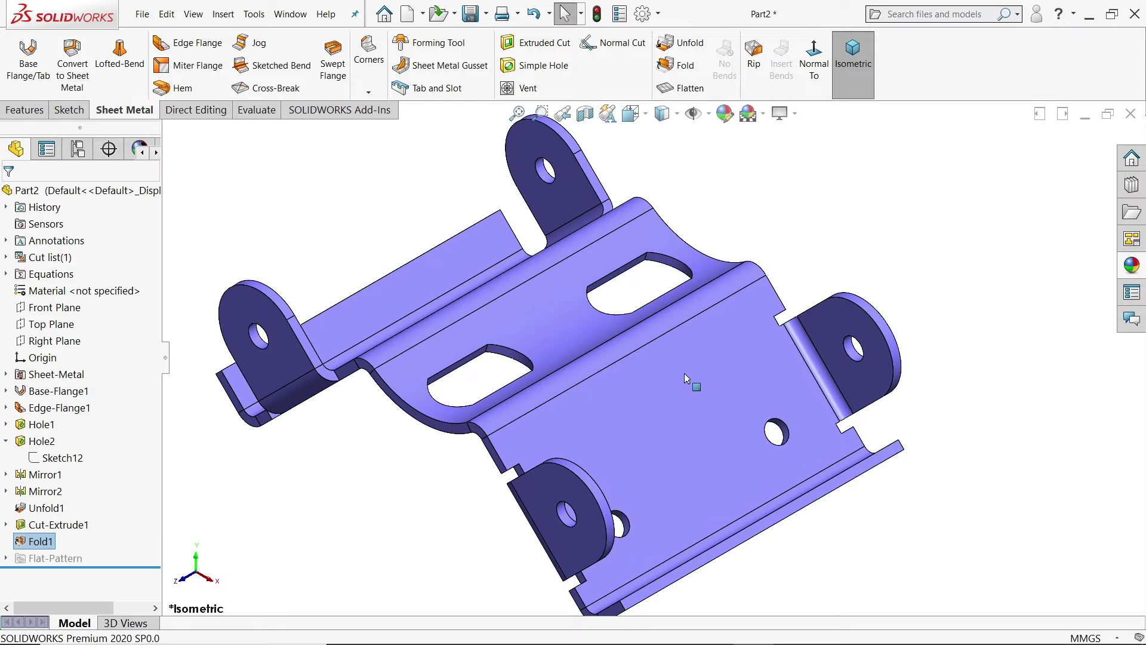
mouse_move(685, 379)
middle_mouse_down()
mouse_move(767, 376)
mouse_move(789, 255)
mouse_move(743, 375)
mouse_move(706, 396)
middle_mouse_up()
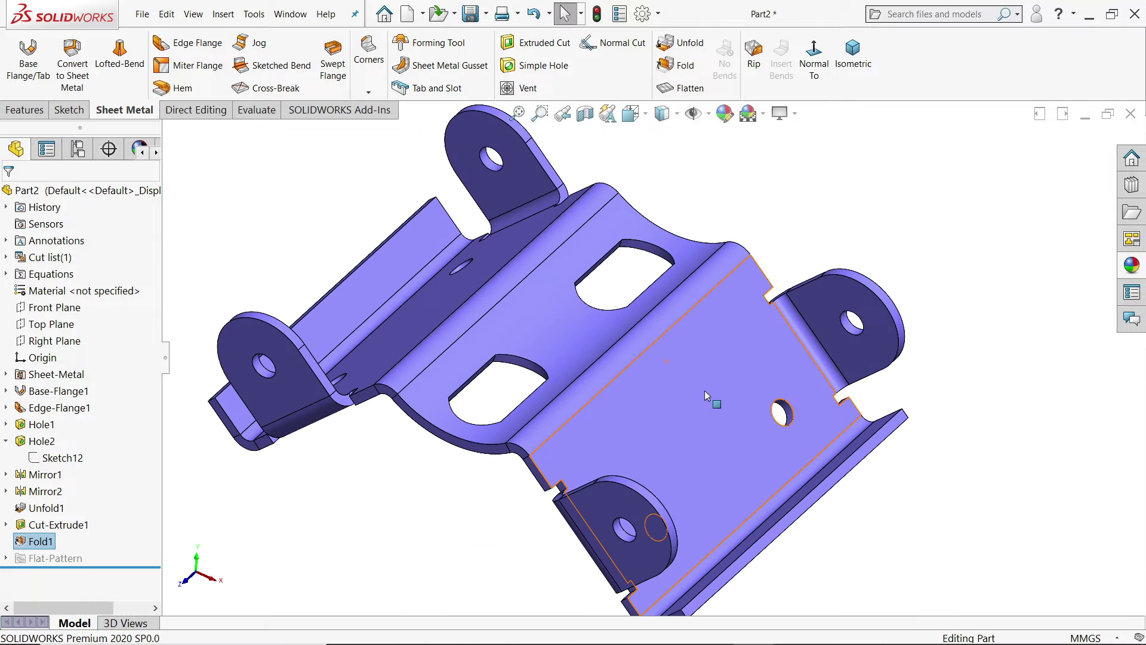
scroll(706, 397, "down", 2)
middle_click_drag(590, 324, 760, 400)
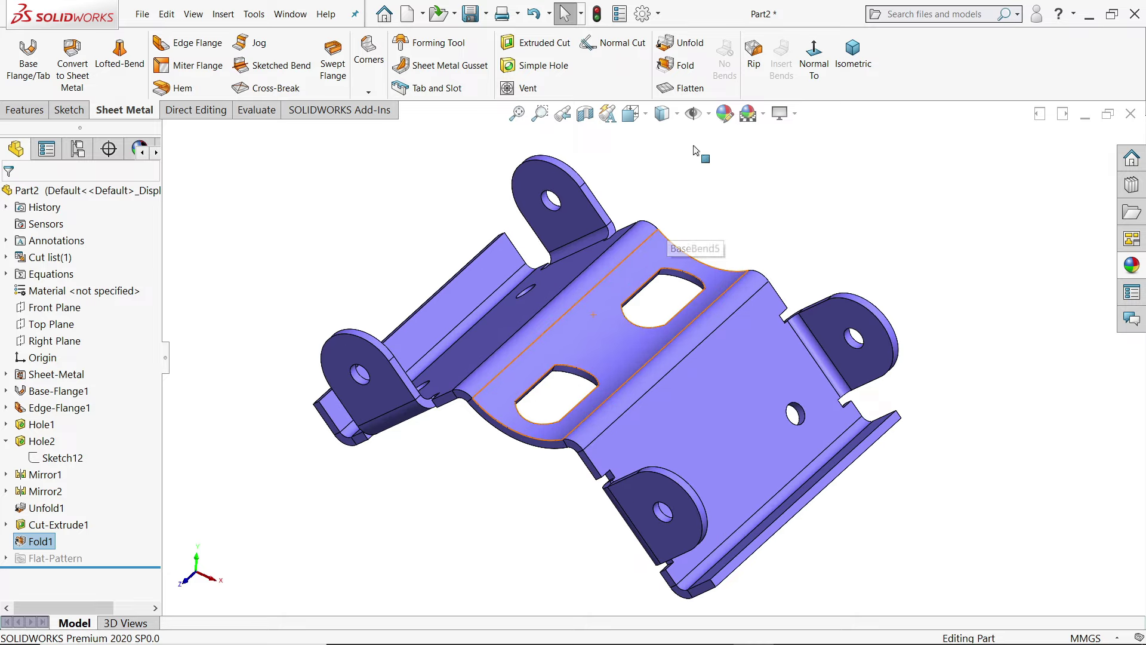
Flatten the bracket and export its sheet metal flat pattern as a DXF/DWG file
left_click(686, 89)
mouse_move(824, 307)
middle_mouse_down()
mouse_move(757, 320)
mouse_move(806, 354)
middle_mouse_up()
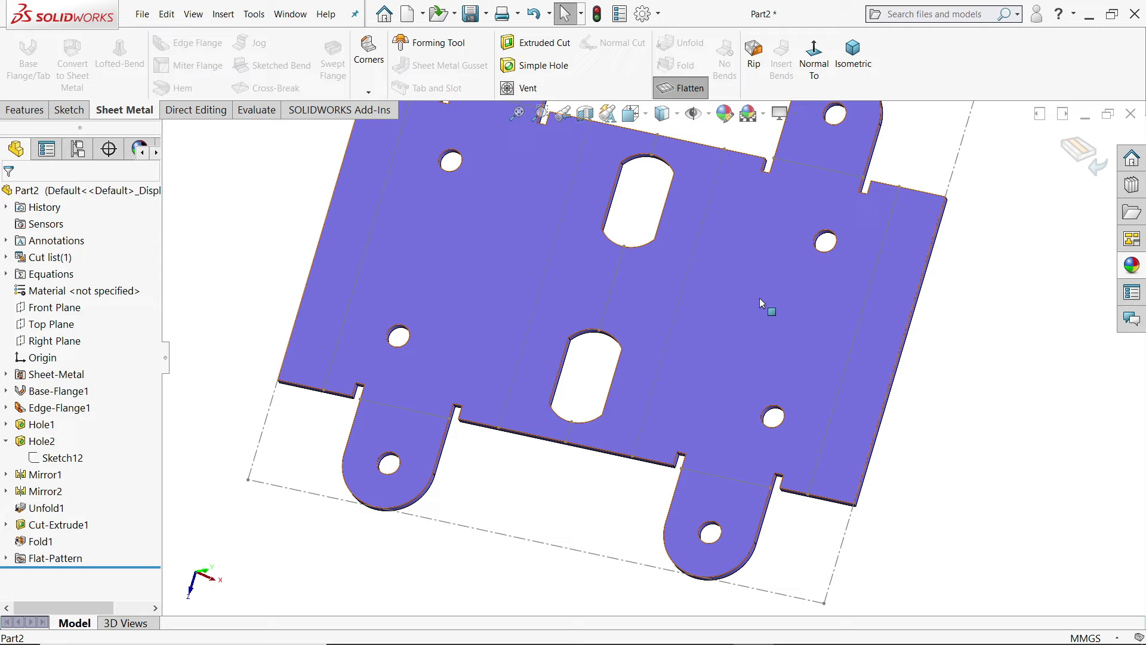
right_click(707, 303)
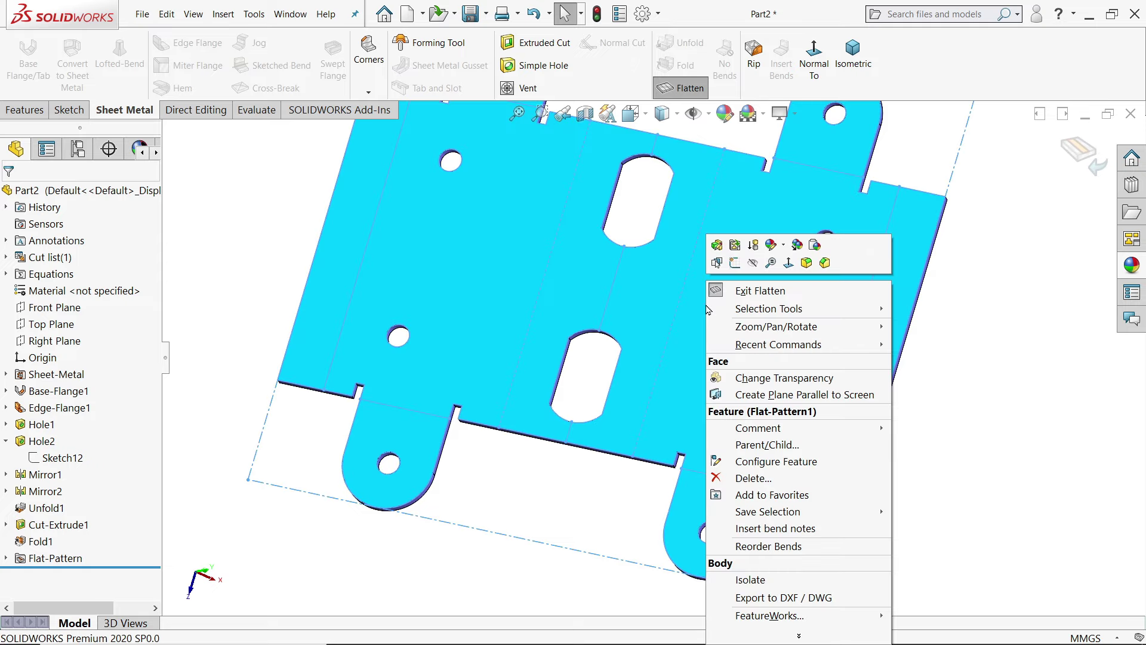
left_click(749, 597)
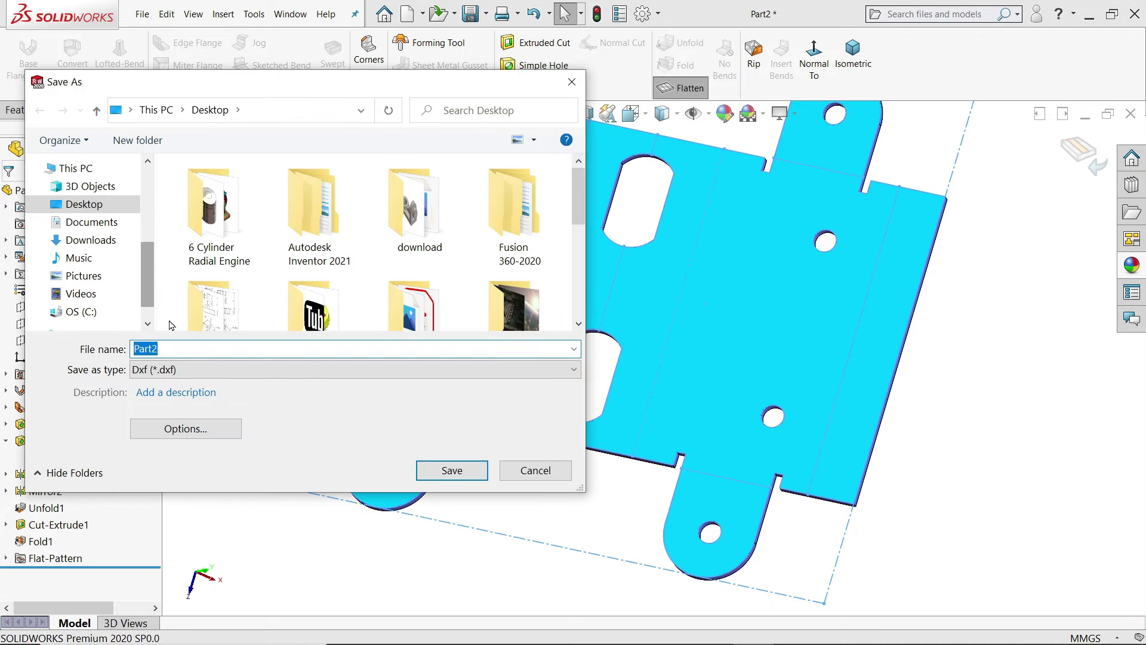
left_click(449, 474)
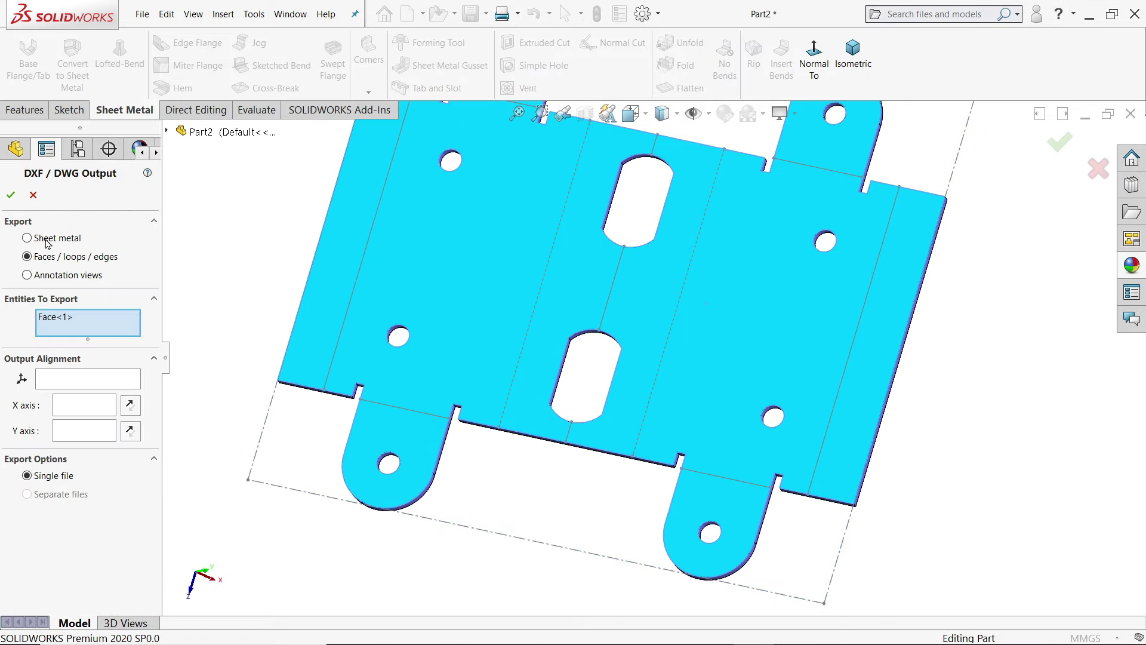
left_click(28, 239)
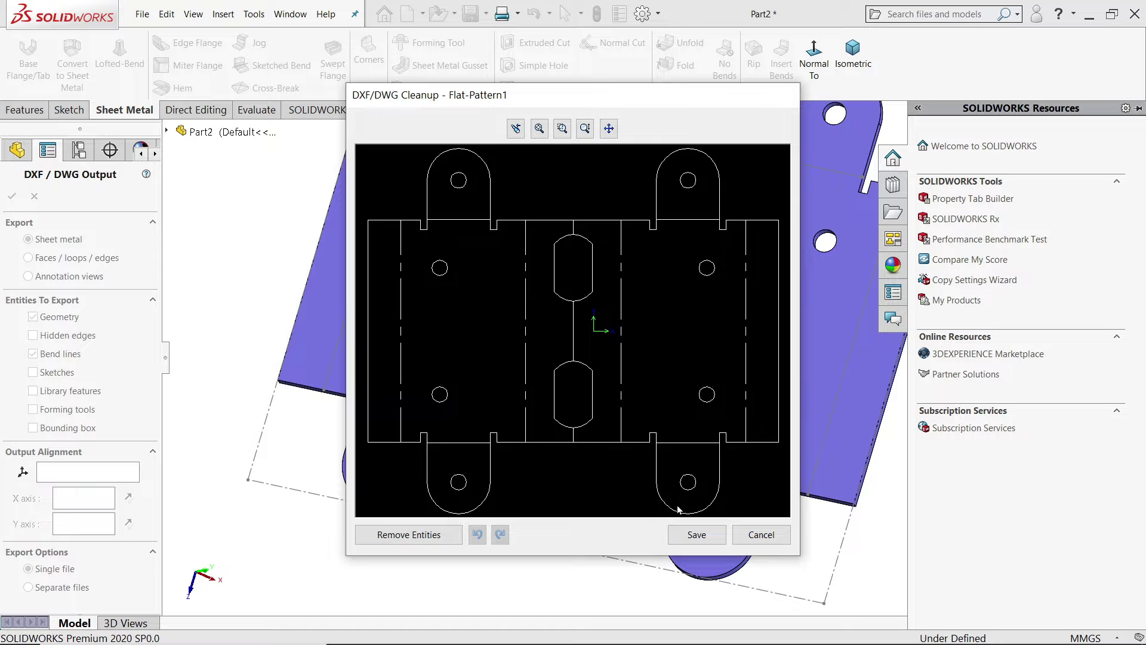
left_click(694, 536)
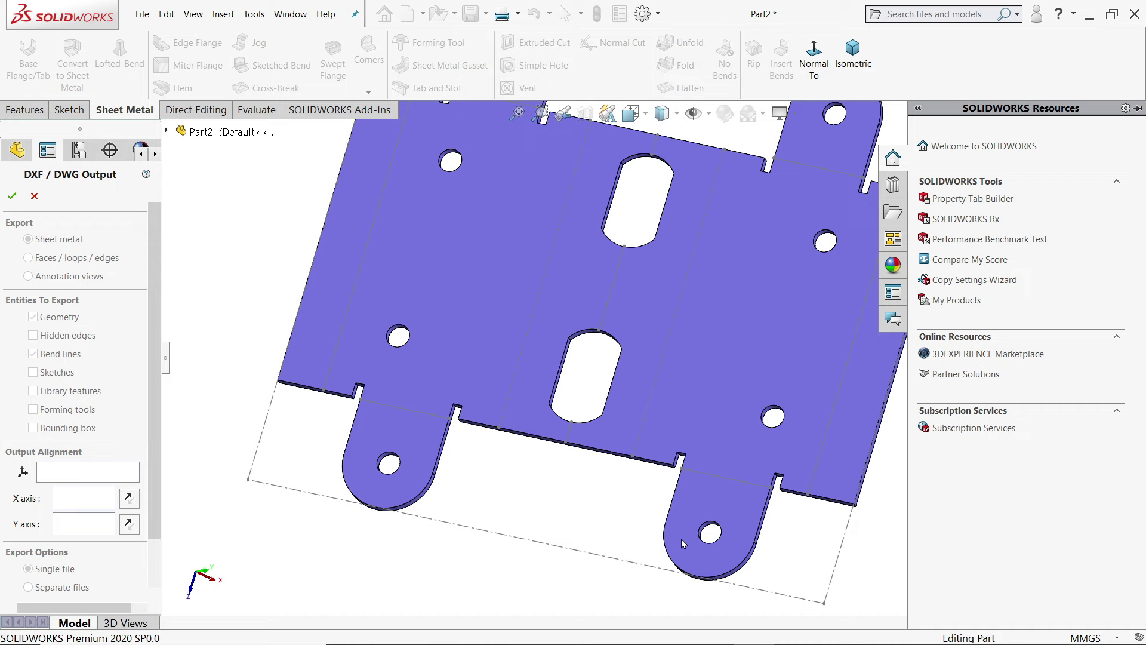
Exit the flat pattern and view the folded four-tab bracket in isometric
left_click(685, 88)
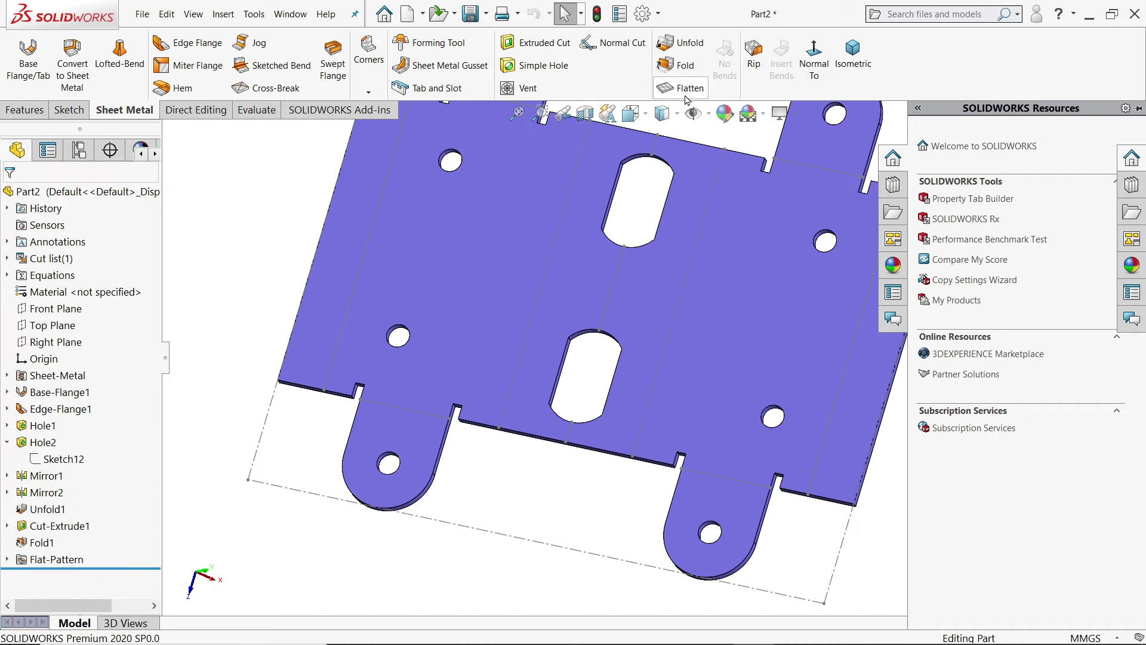
left_click(846, 67)
mouse_move(709, 422)
middle_mouse_down()
mouse_move(717, 404)
mouse_move(719, 420)
middle_mouse_up()
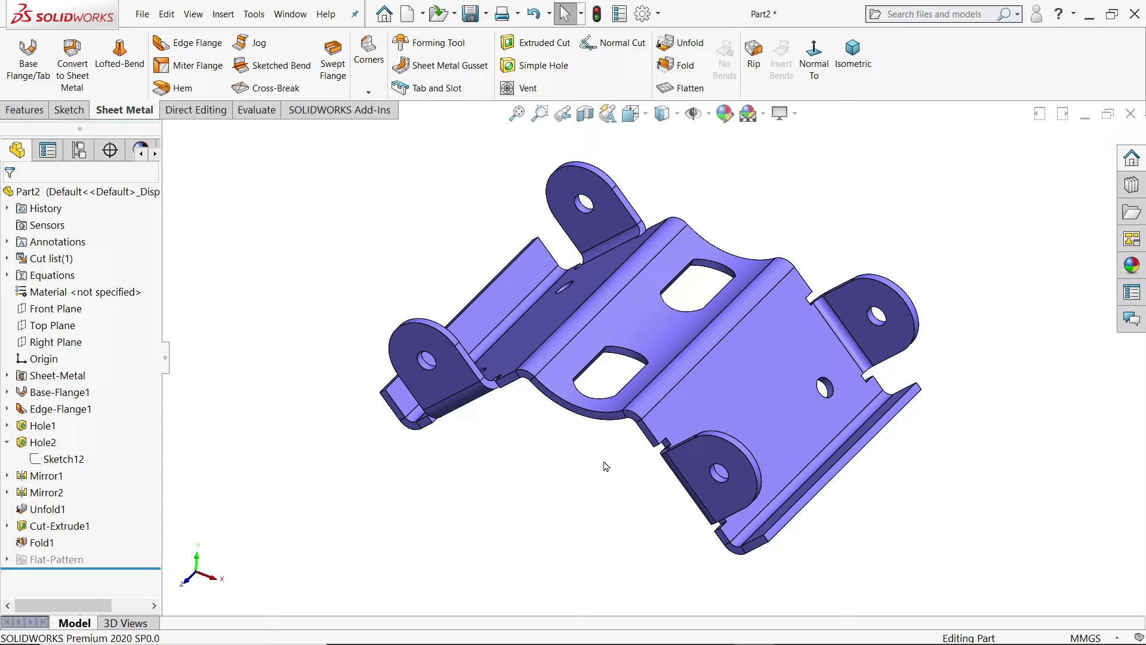